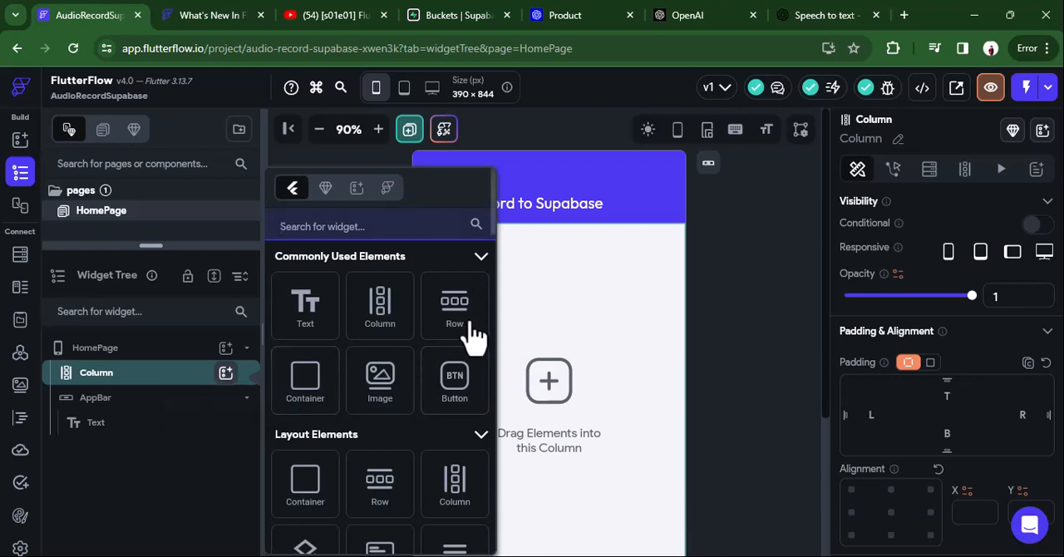
Add a Row inside the page's Column and center the Column's main axis alignment.
left_click(441, 312)
left_click(597, 280)
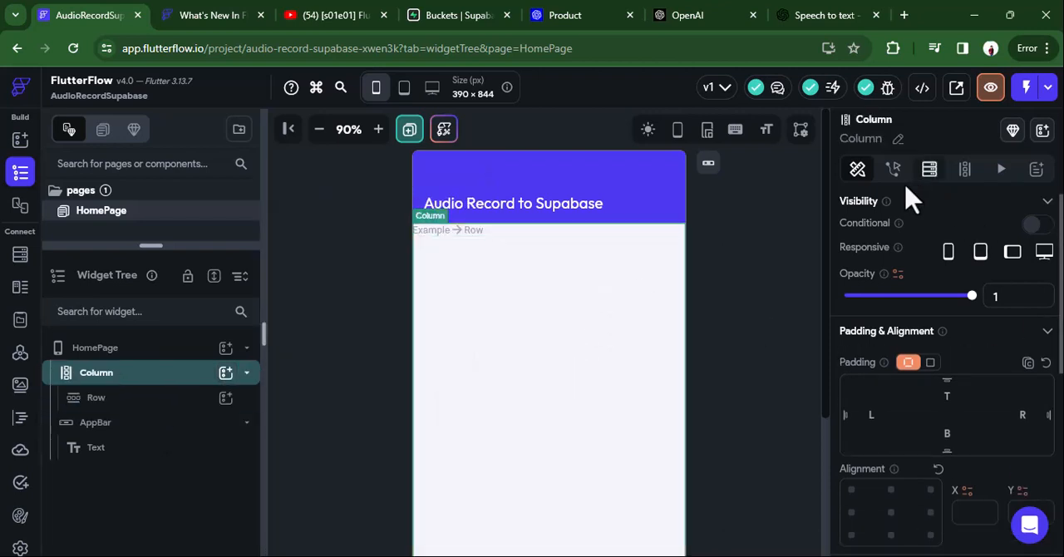
scroll(948, 465, "down", 3)
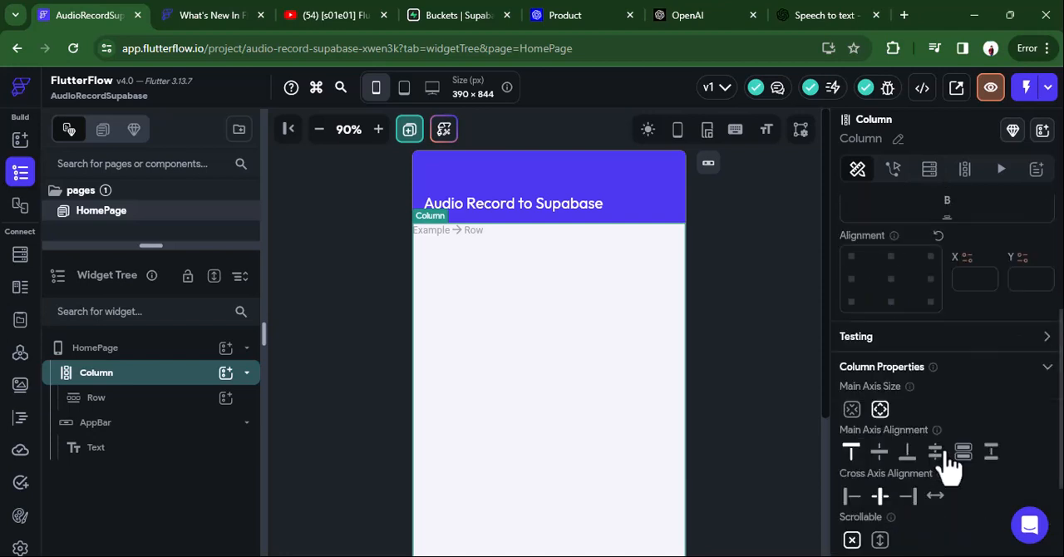
left_click(878, 452)
Set the Row's left and right padding to 20.
left_click(487, 471)
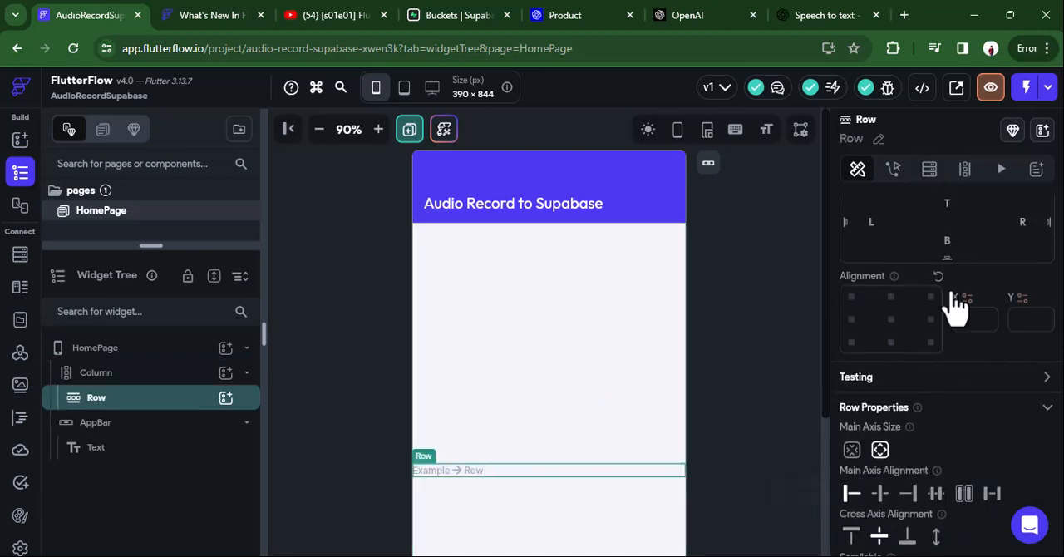
left_click(874, 218)
type("20")
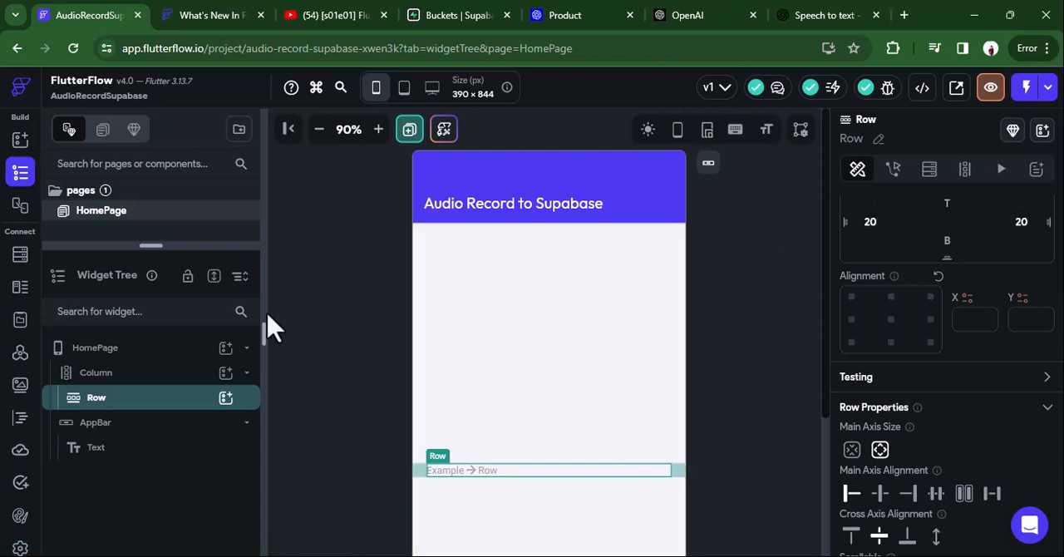
Add a ConditionalBuilder inside the Row and center the Row's main axis alignment.
left_click(226, 399)
scroll(370, 411, "down", 8)
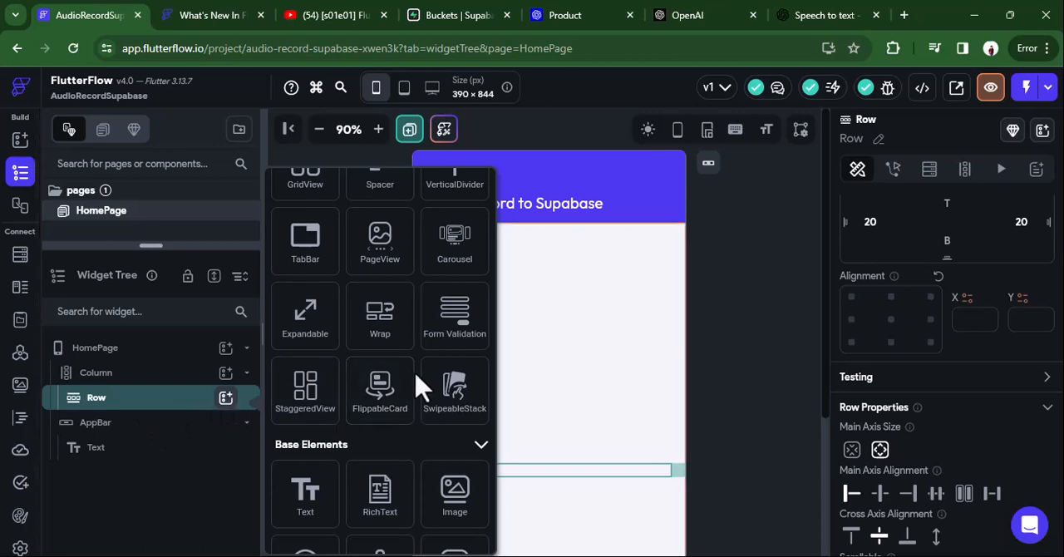
scroll(410, 383, "down", 6)
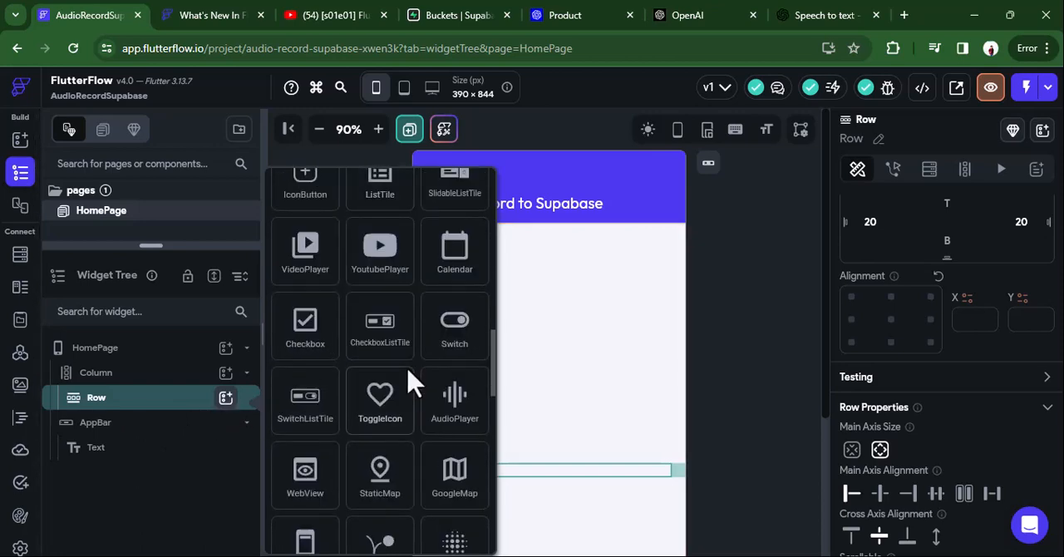
scroll(410, 383, "down", 10)
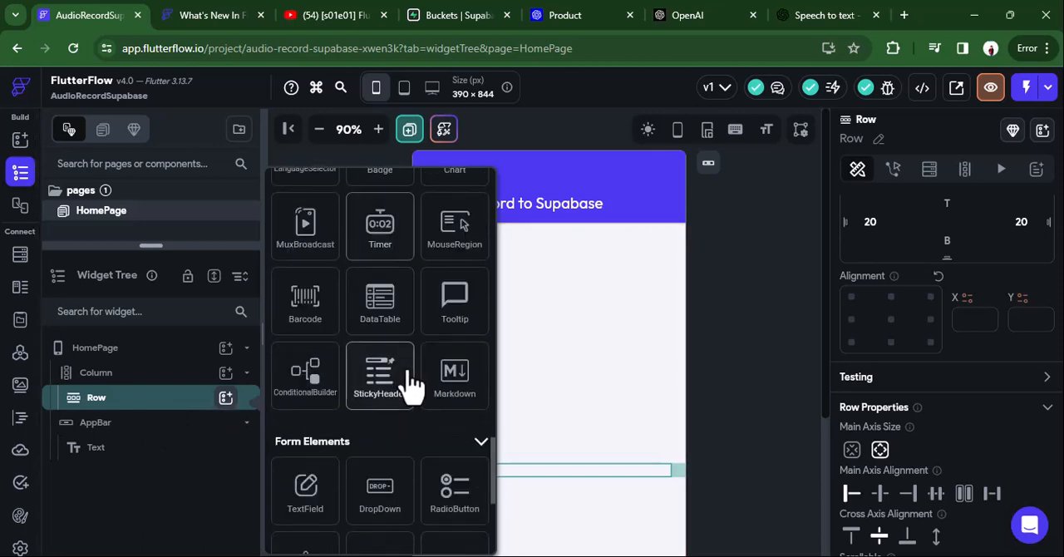
left_click(317, 387)
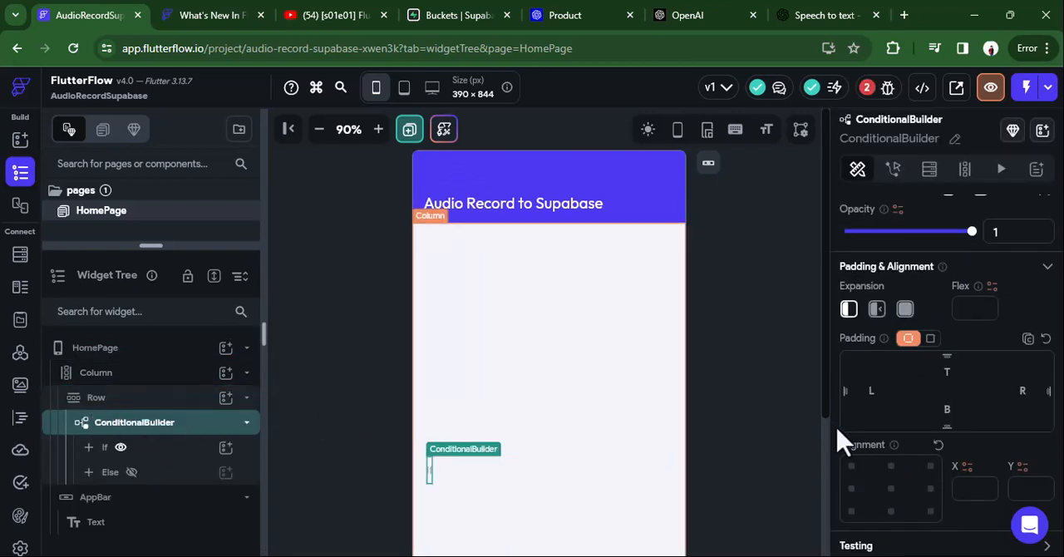
scroll(883, 490, "down", 3)
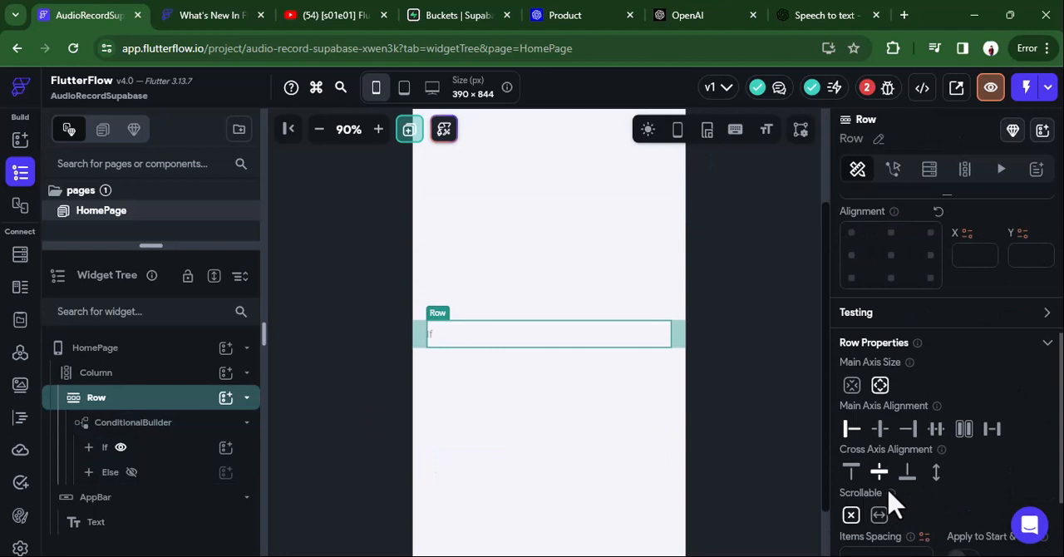
left_click(880, 428)
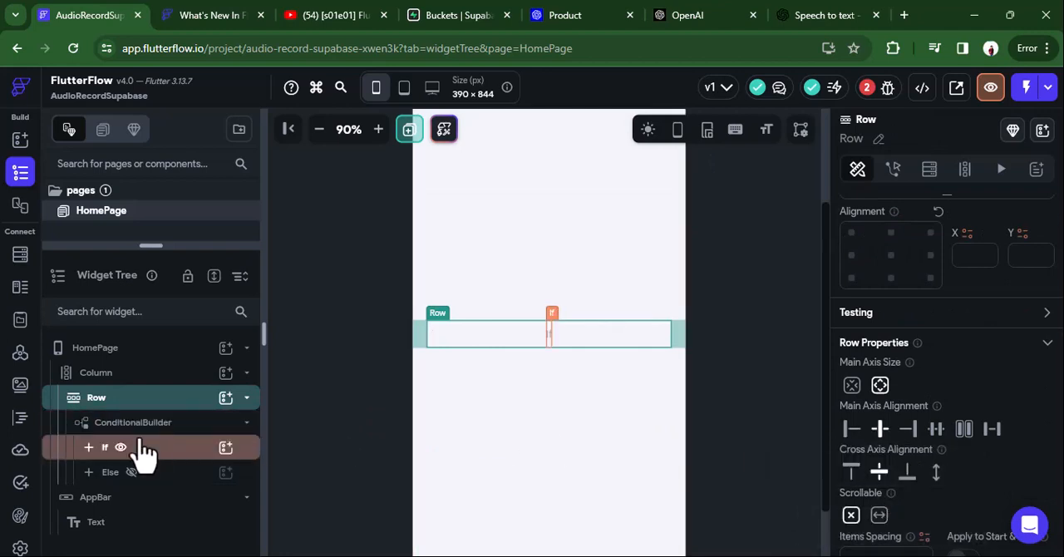
Add an IconButton to the If branch of the ConditionalBuilder.
left_click(225, 449)
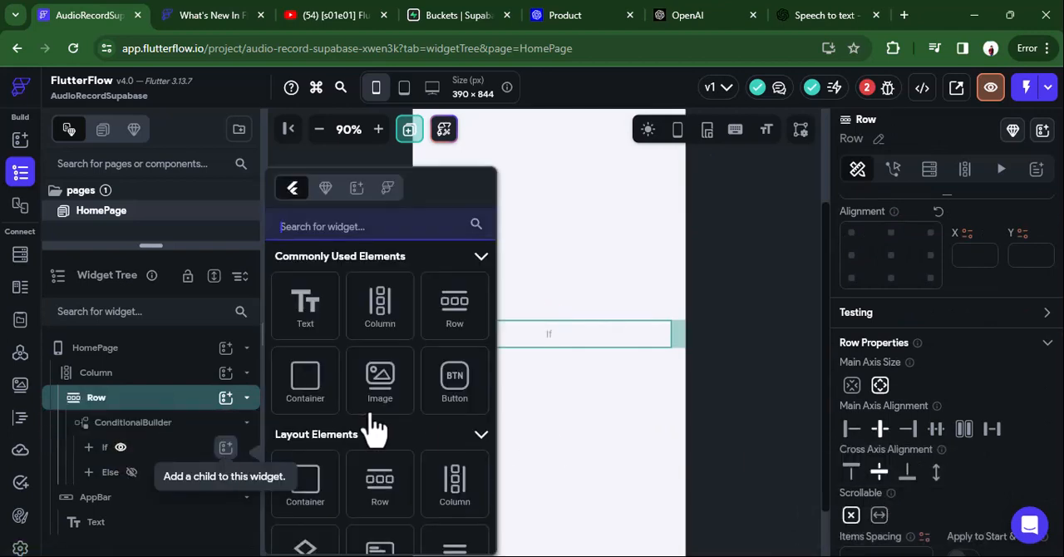
scroll(422, 424, "down", 5)
scroll(423, 424, "down", 2)
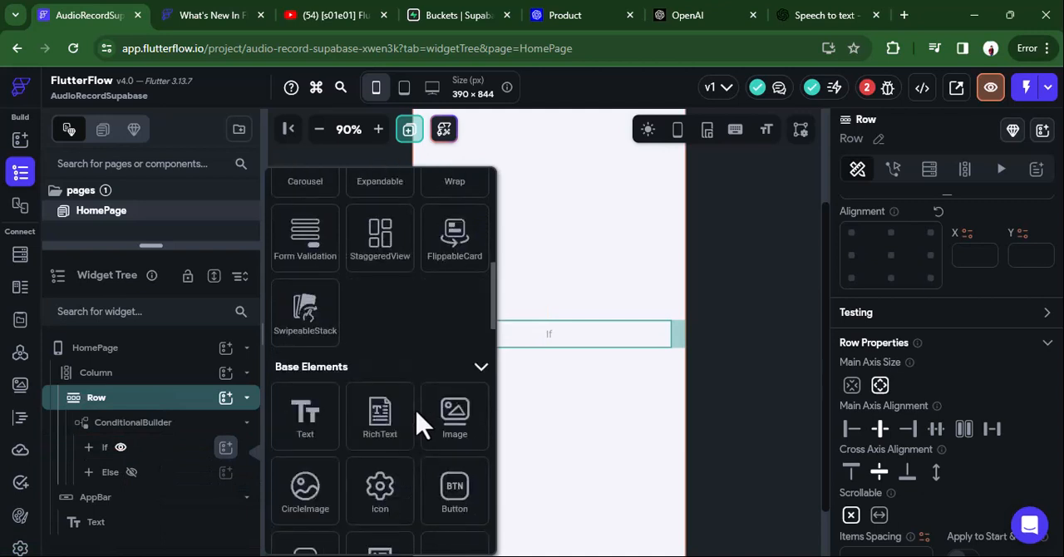
scroll(427, 485, "down", 1)
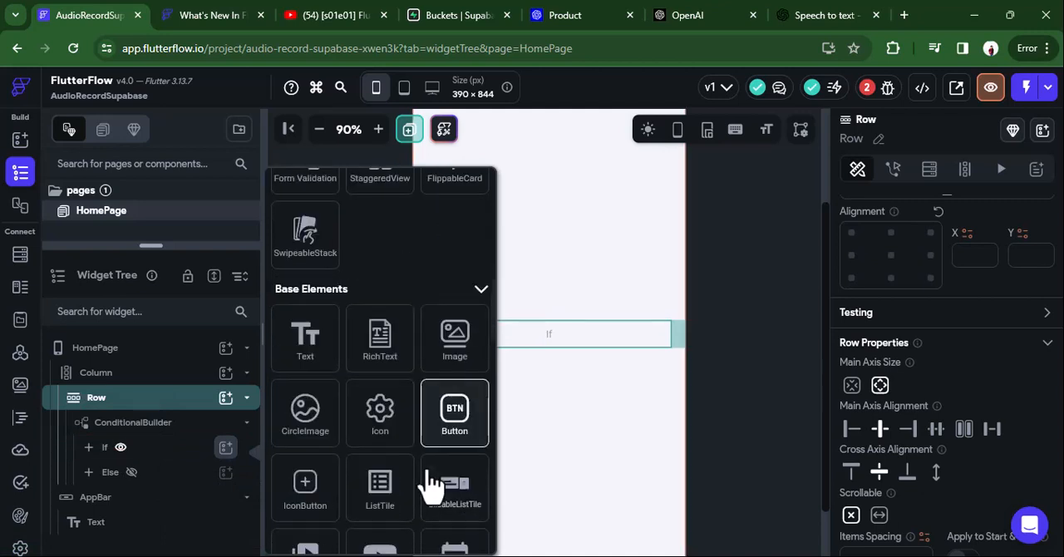
left_click(304, 492)
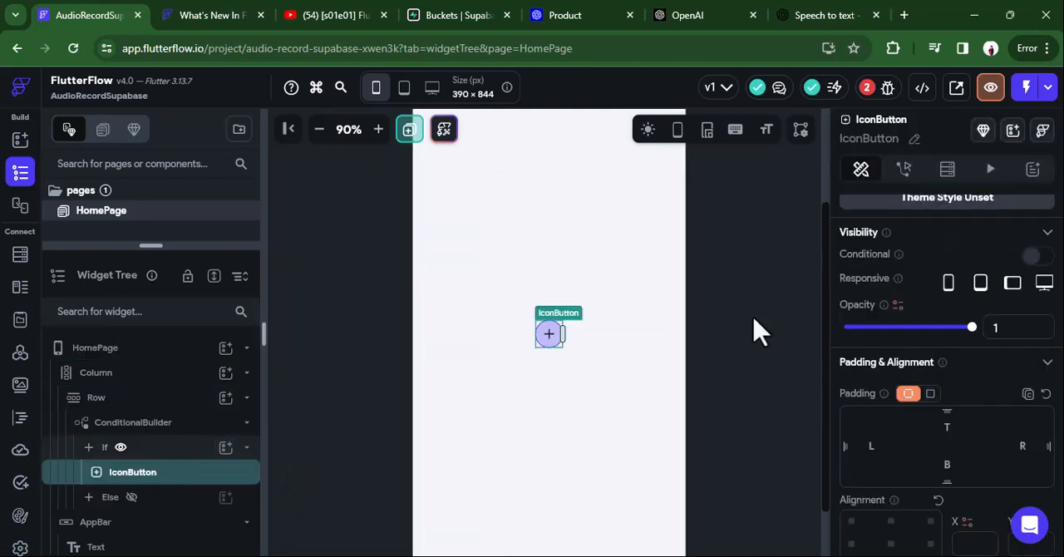
Set the If branch icon button's size to 50 px and its border radius to 50.
scroll(873, 397, "down", 1)
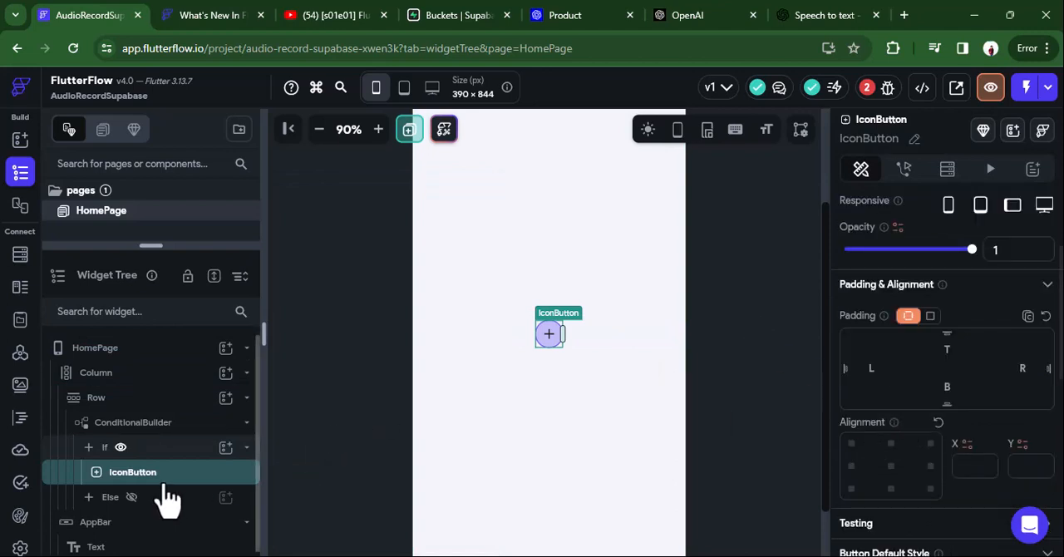
scroll(925, 293, "up", 2)
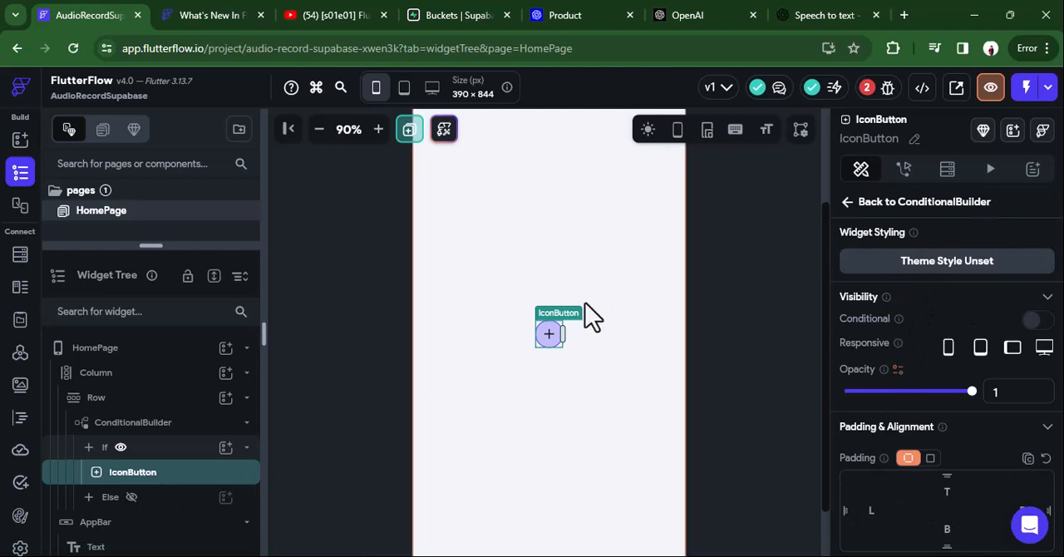
scroll(964, 395, "down", 3)
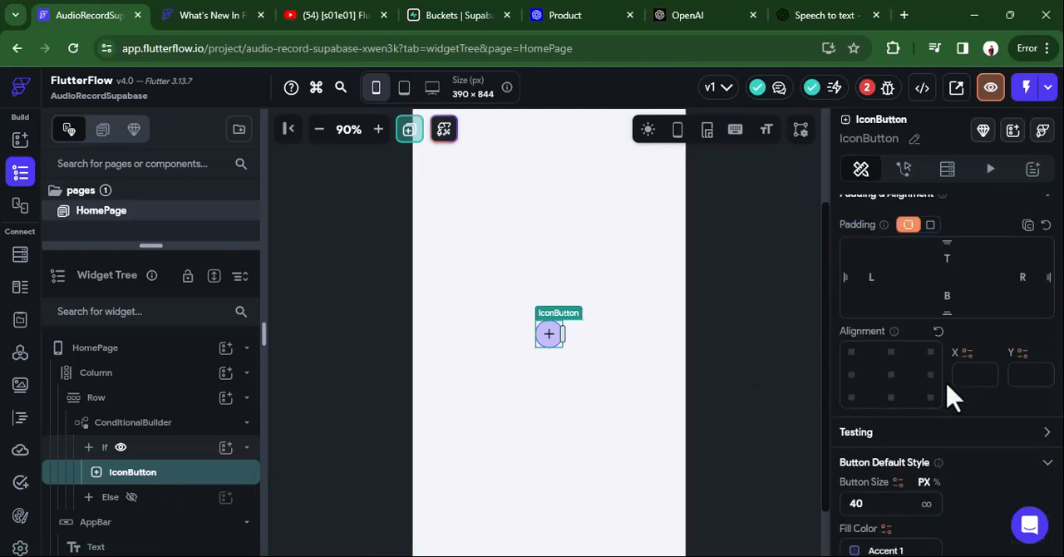
scroll(953, 397, "down", 2)
double_click(871, 348)
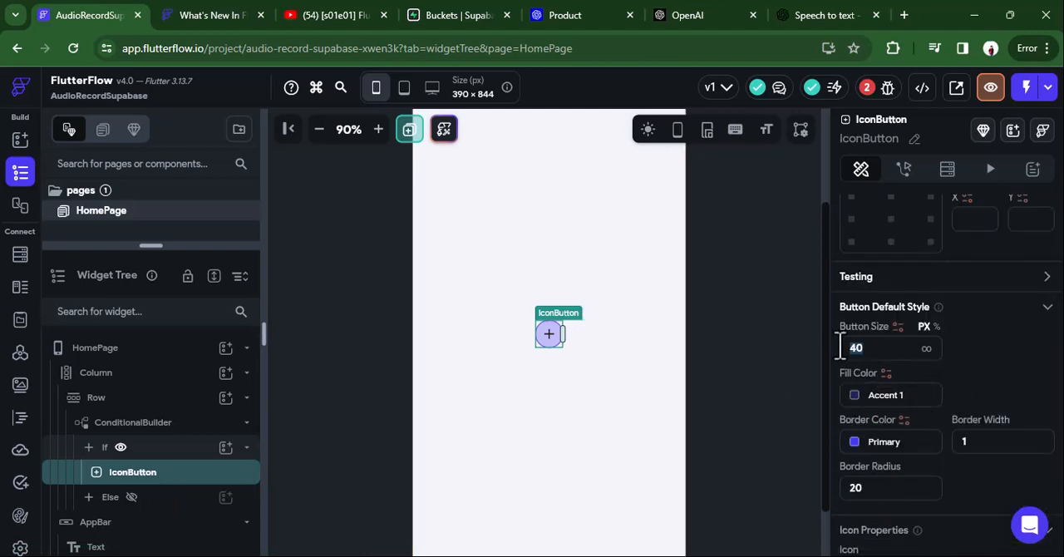
type("50")
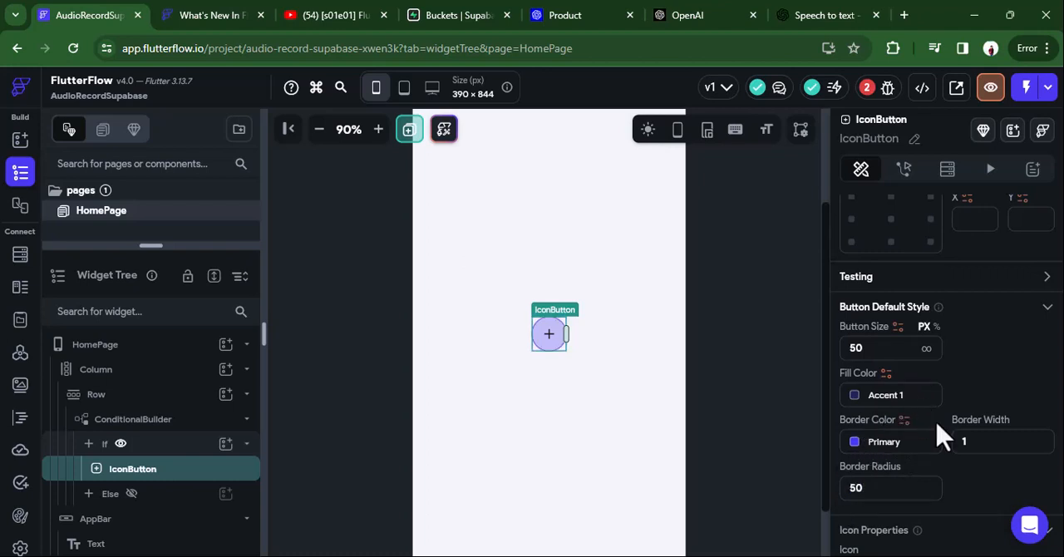
Search the icons for "mic" and assign the Mic None icon to the If branch's button.
scroll(956, 399, "down", 3)
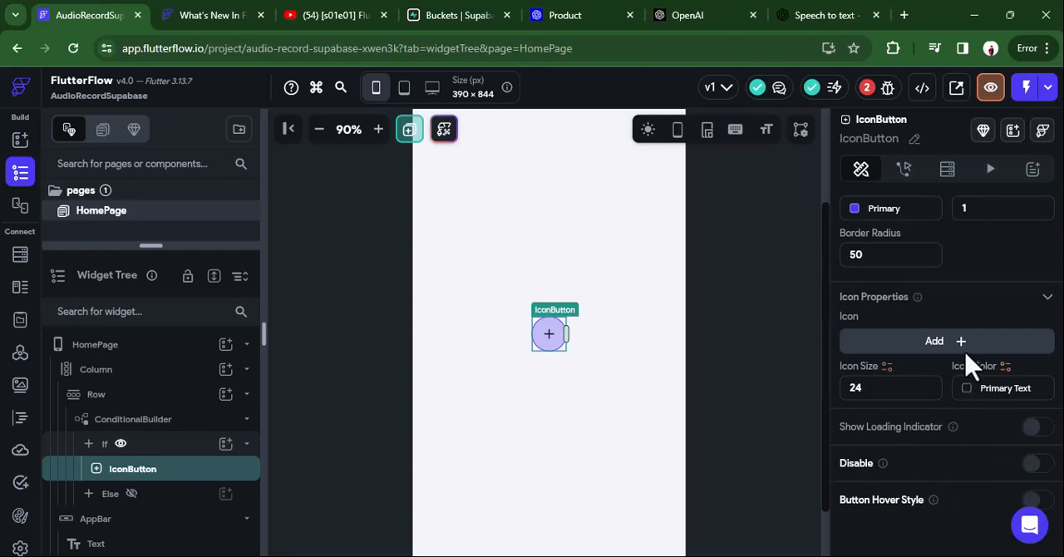
left_click(963, 343)
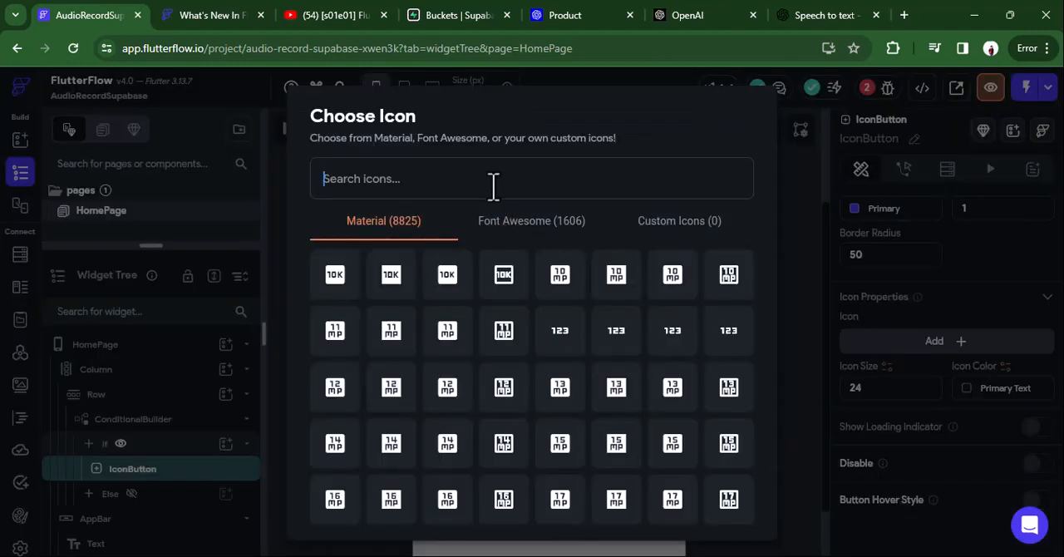
type("mic")
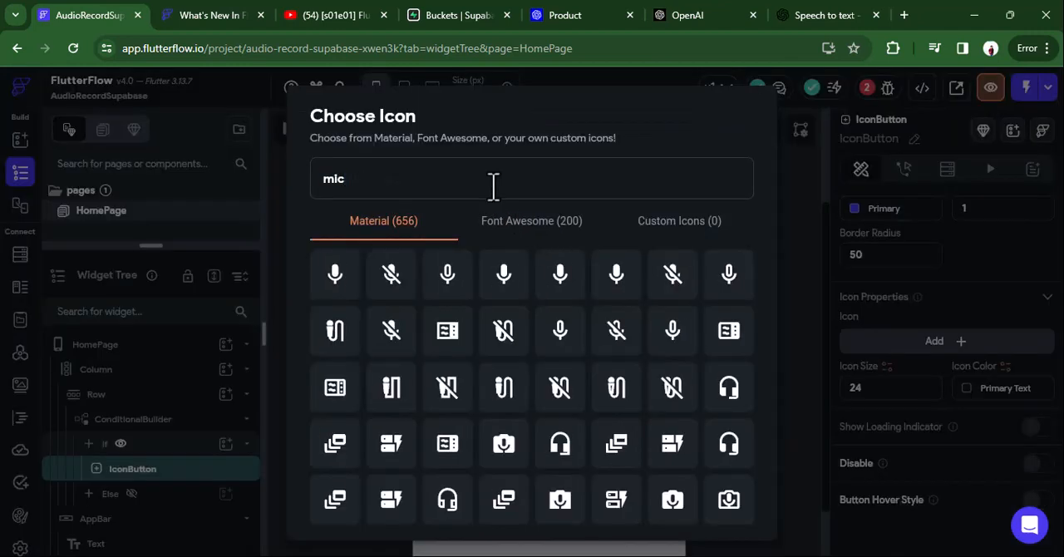
left_click(447, 273)
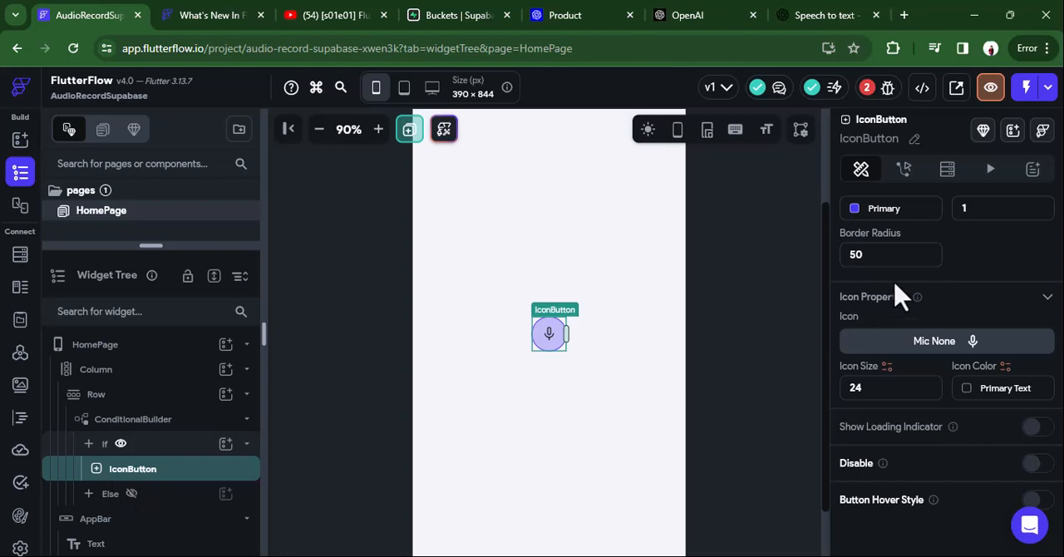
Rename the If branch's icon button to "mic".
scroll(898, 295, "up", 10)
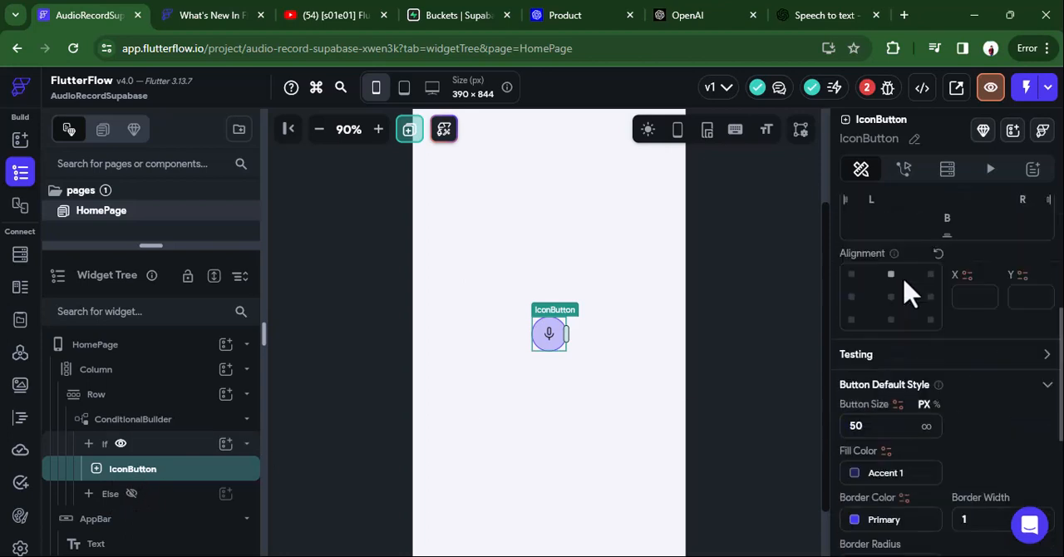
left_click(914, 138)
type("mic")
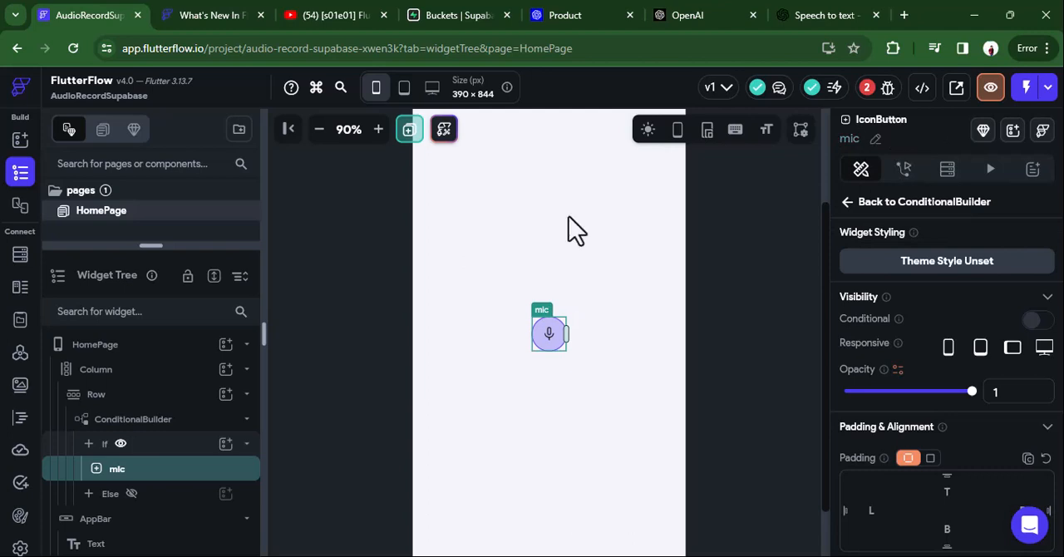
Show the ConditionalBuilder's Else branch on the canvas and add an IconButton to it.
left_click(231, 503)
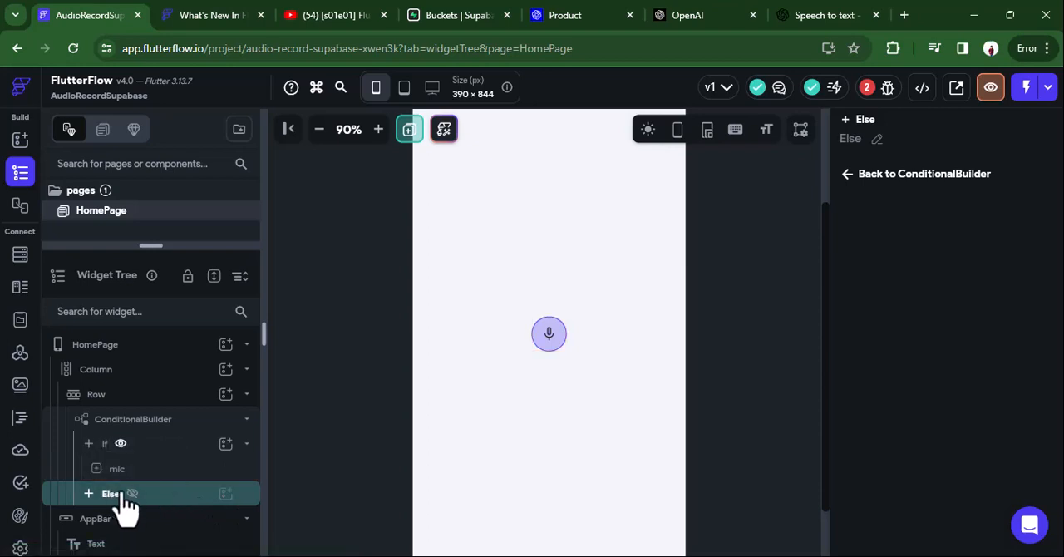
left_click(132, 494)
left_click(225, 494)
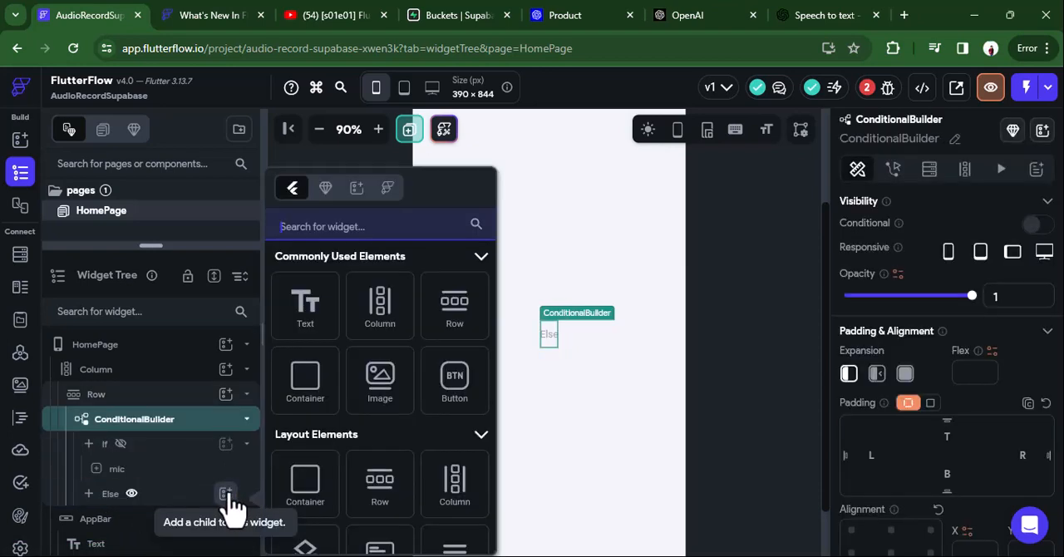
scroll(449, 415, "down", 2)
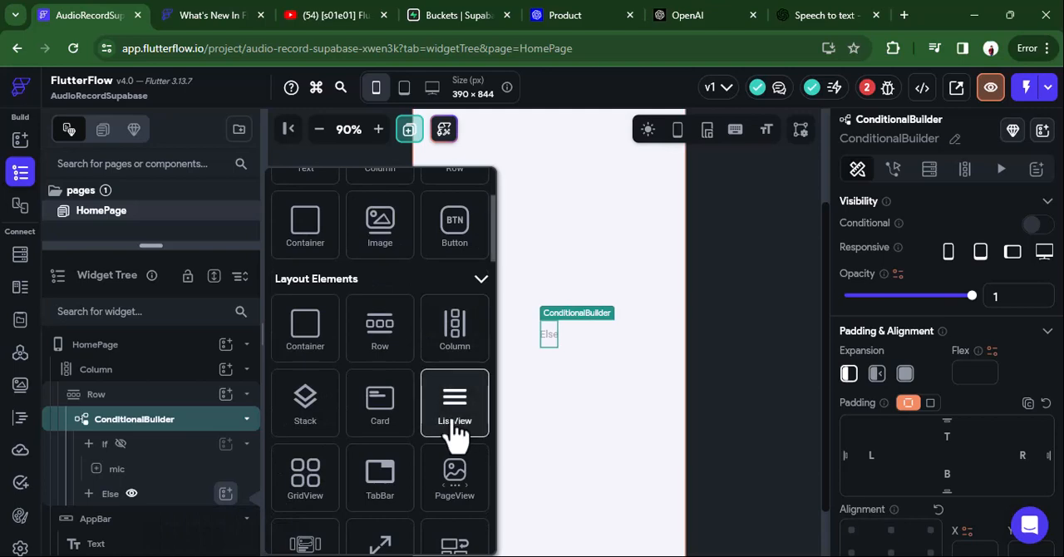
scroll(455, 432, "down", 6)
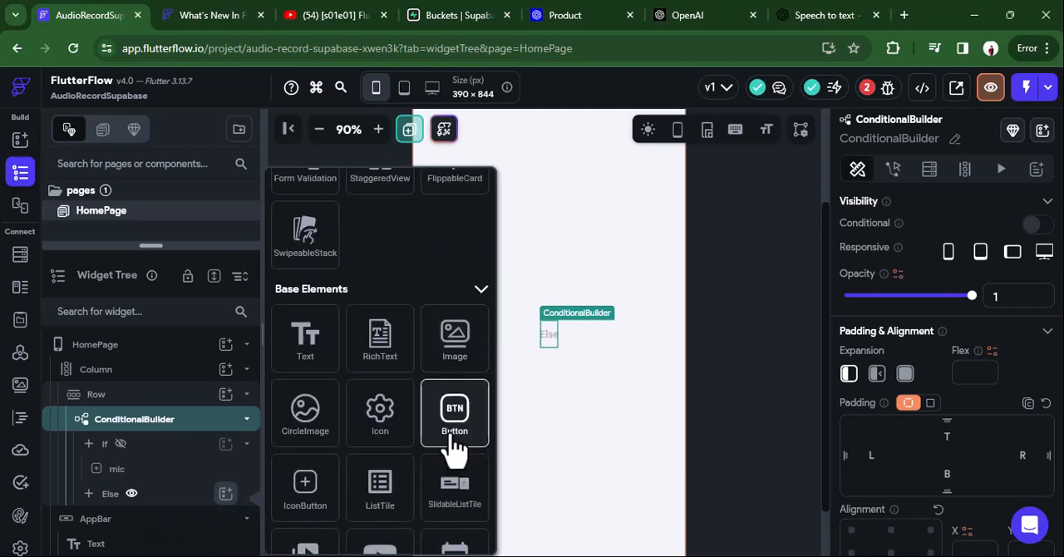
left_click(304, 487)
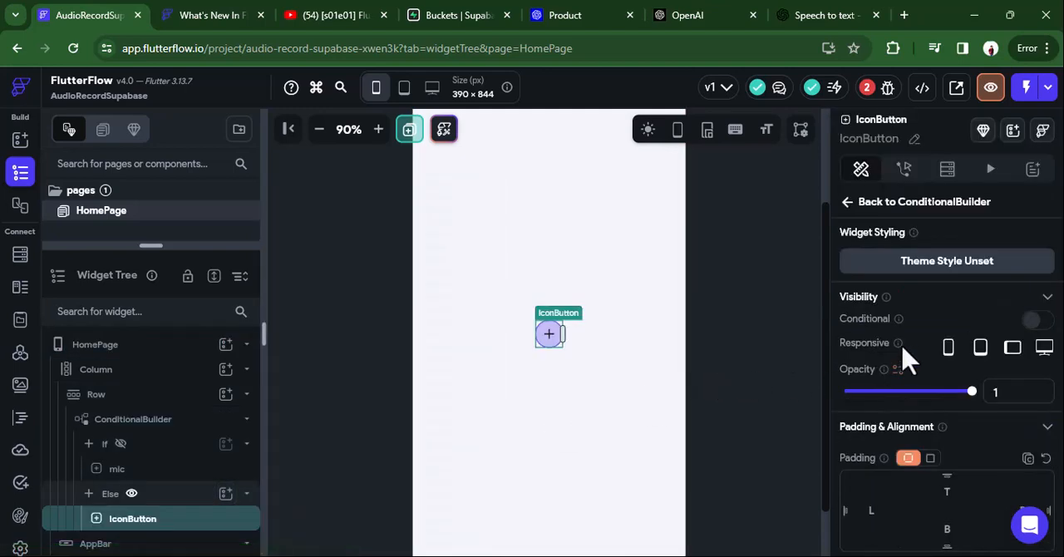
Set the Else branch icon button's size to 50 px and its border radius to 50.
scroll(906, 374, "down", 3)
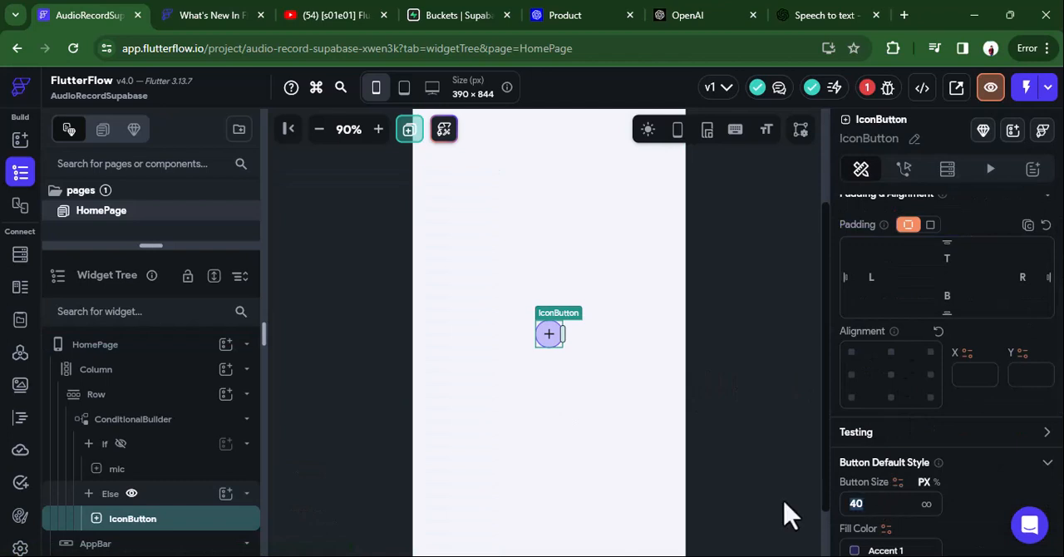
type("50")
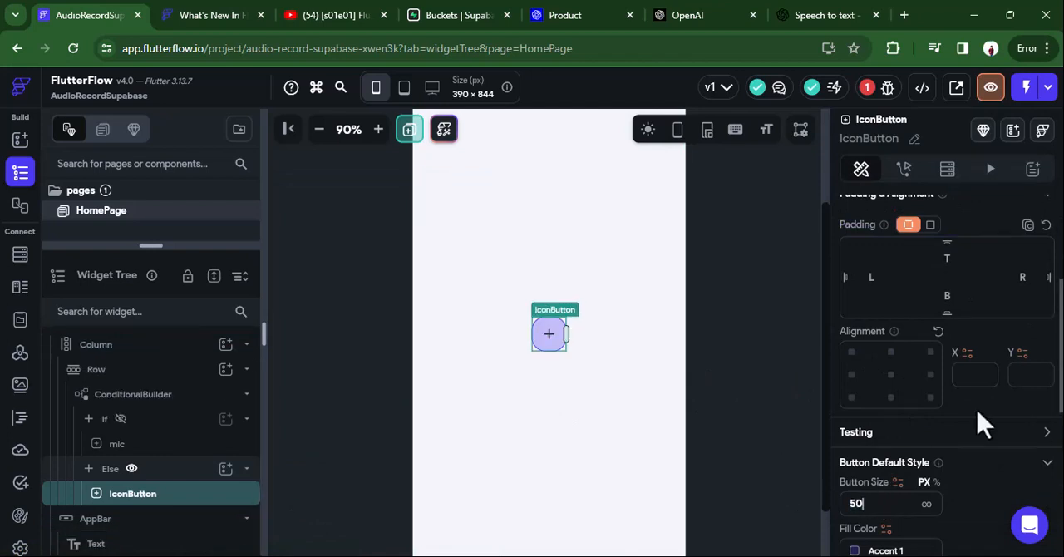
scroll(981, 424, "down", 3)
left_click(867, 410)
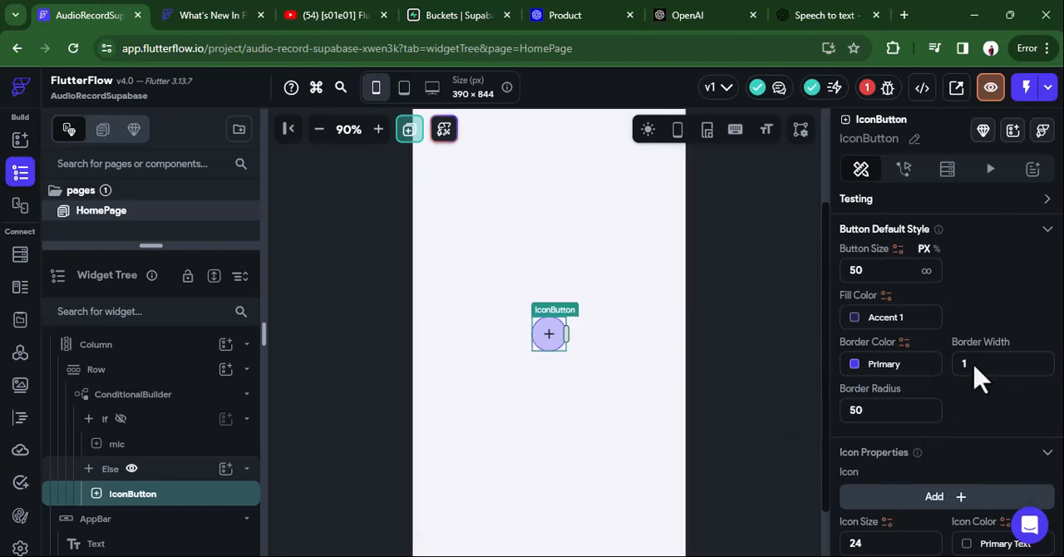
Search the icons for "stop" and assign the Stop Rounded icon to the Else branch's button.
left_click(932, 498)
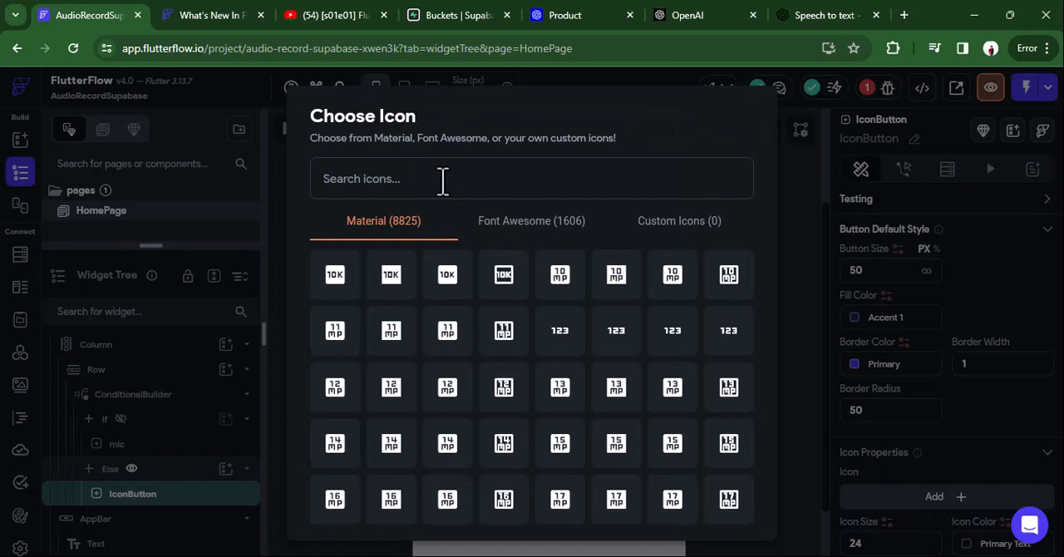
type("stop")
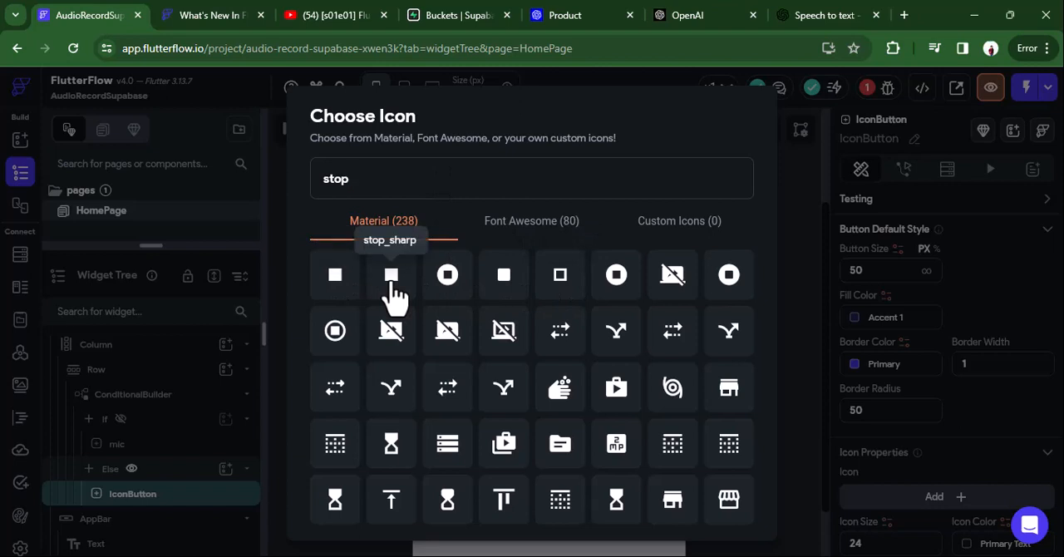
left_click(489, 285)
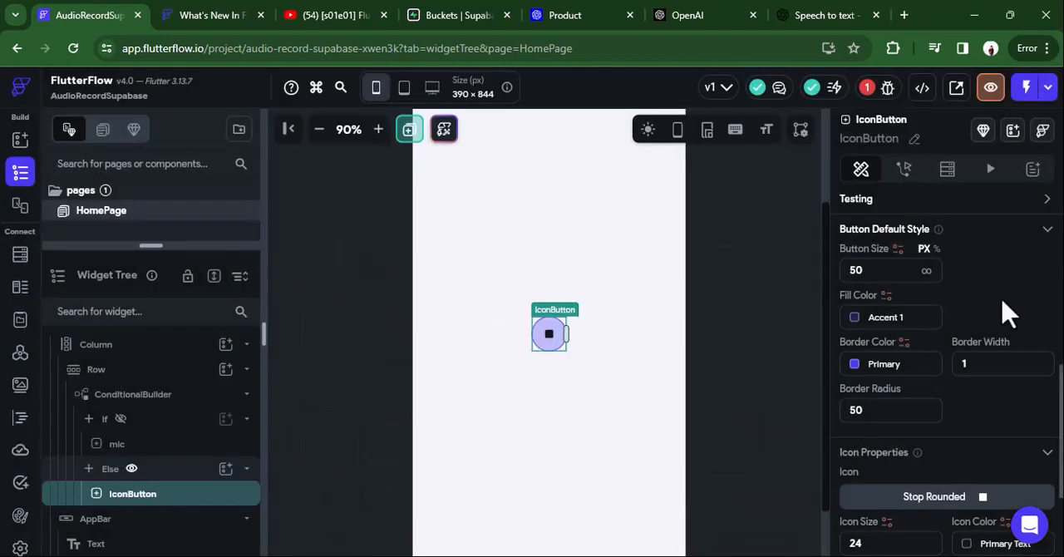
Rename the Else branch's icon button to "stop".
scroll(1007, 314, "up", 2)
scroll(1008, 314, "up", 4)
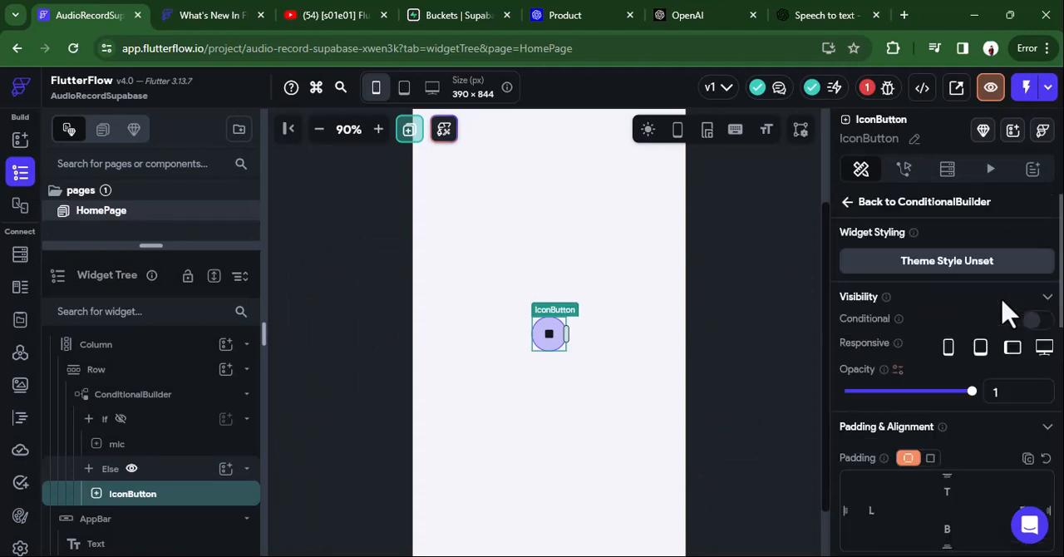
left_click(914, 140)
type("stop")
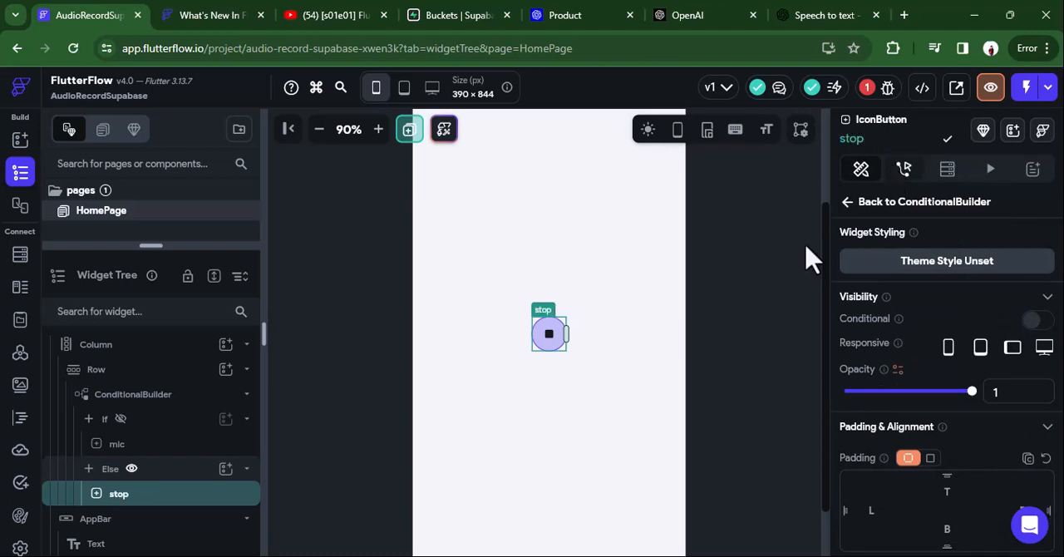
left_click(771, 285)
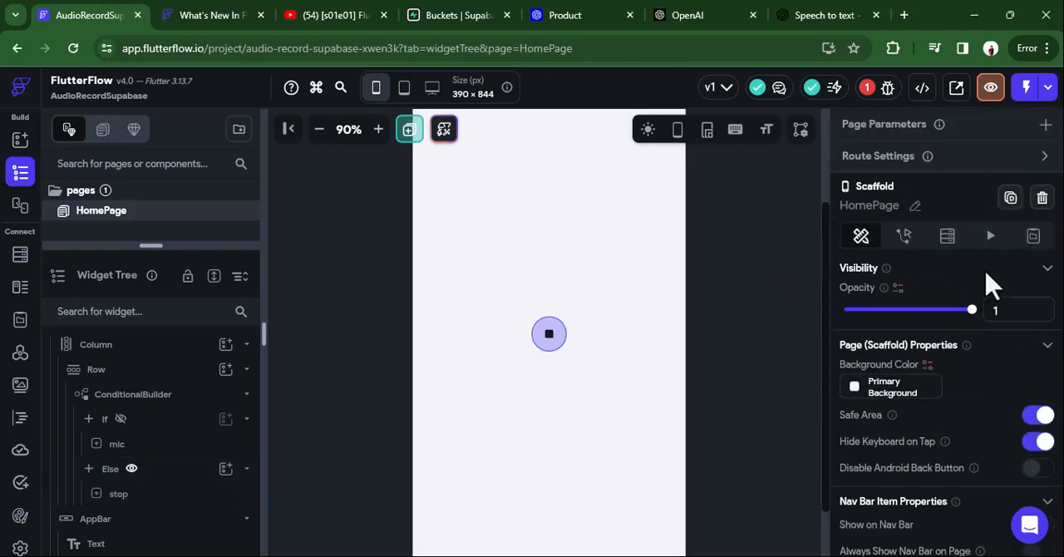
Add a Boolean page state variable named "isRecording" to HomePage with its initial value left off.
left_click(1034, 236)
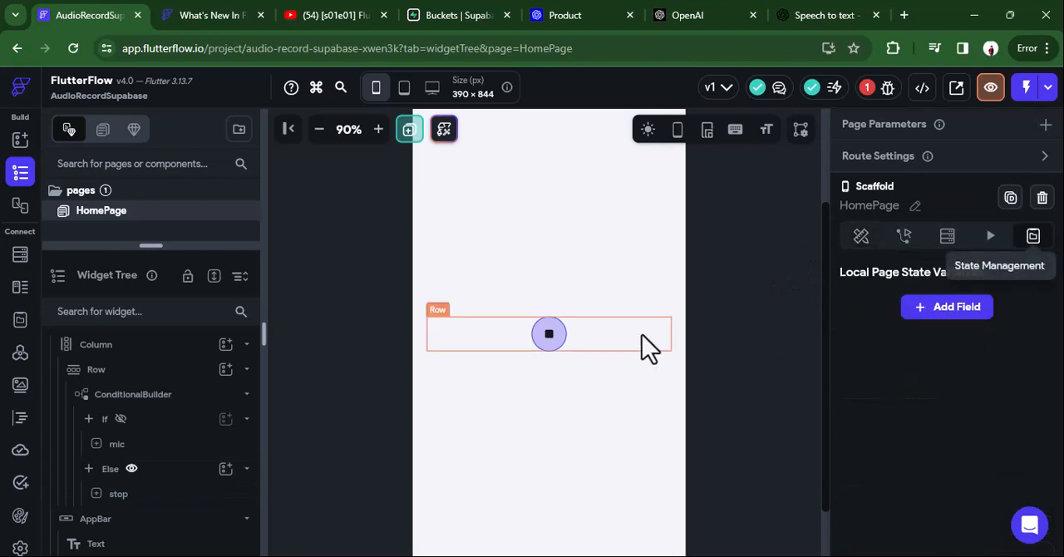
left_click(948, 310)
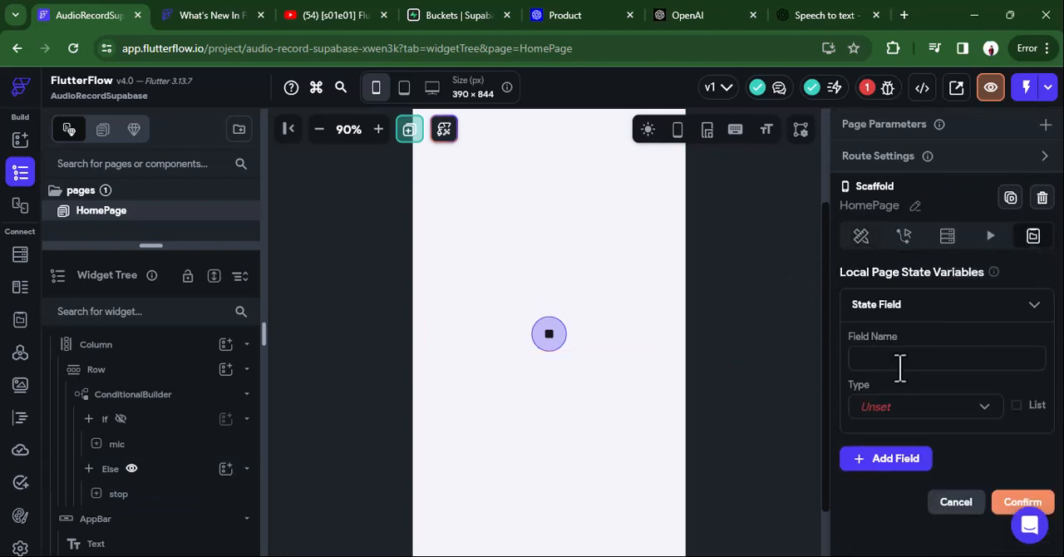
type("isRecording")
left_click(915, 399)
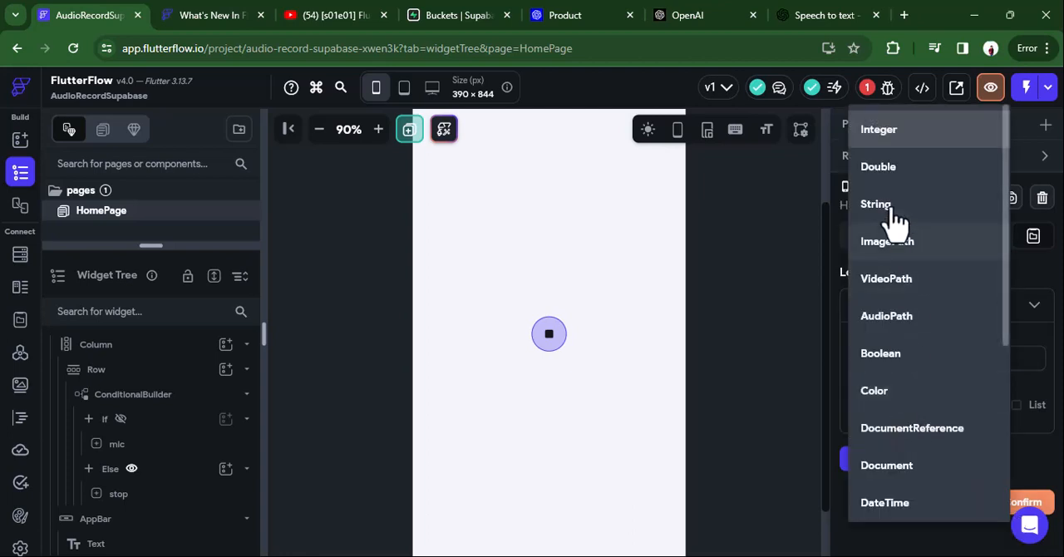
left_click(881, 355)
scroll(1008, 453, "down", 2)
left_click(1025, 480)
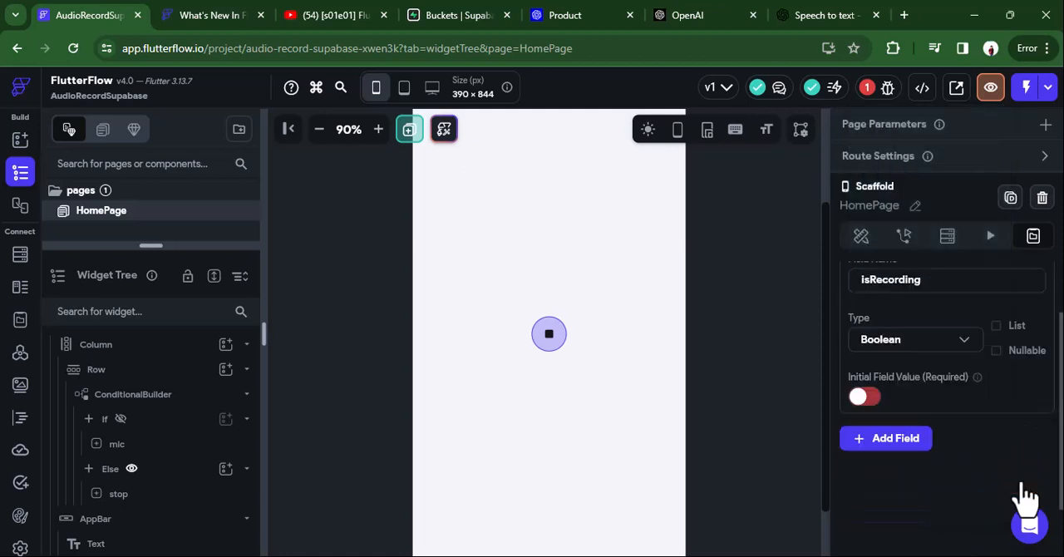
Give the ConditionalBuilder's If branch a single condition with the isRecording page state as its first value.
left_click(109, 399)
scroll(944, 427, "down", 4)
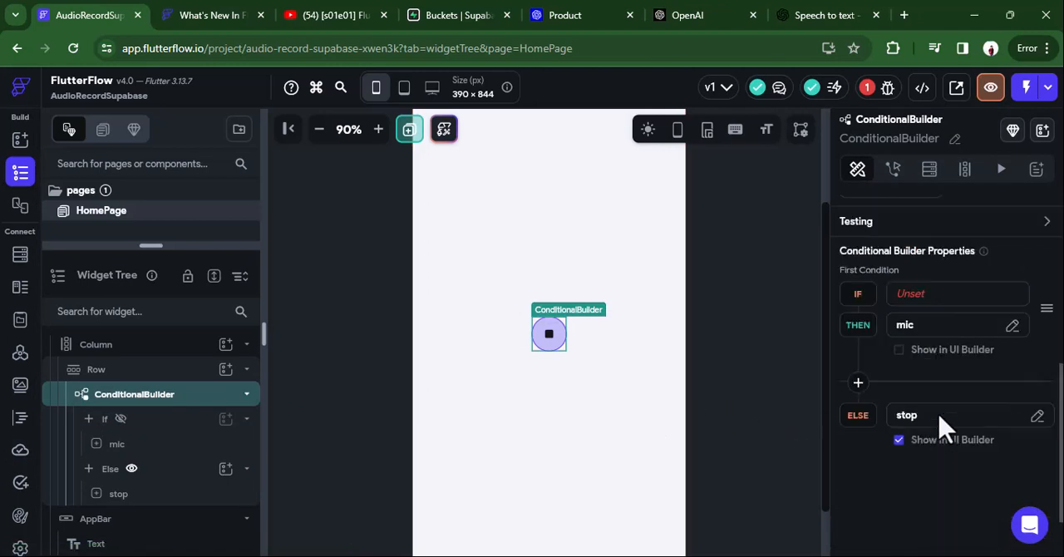
left_click(923, 299)
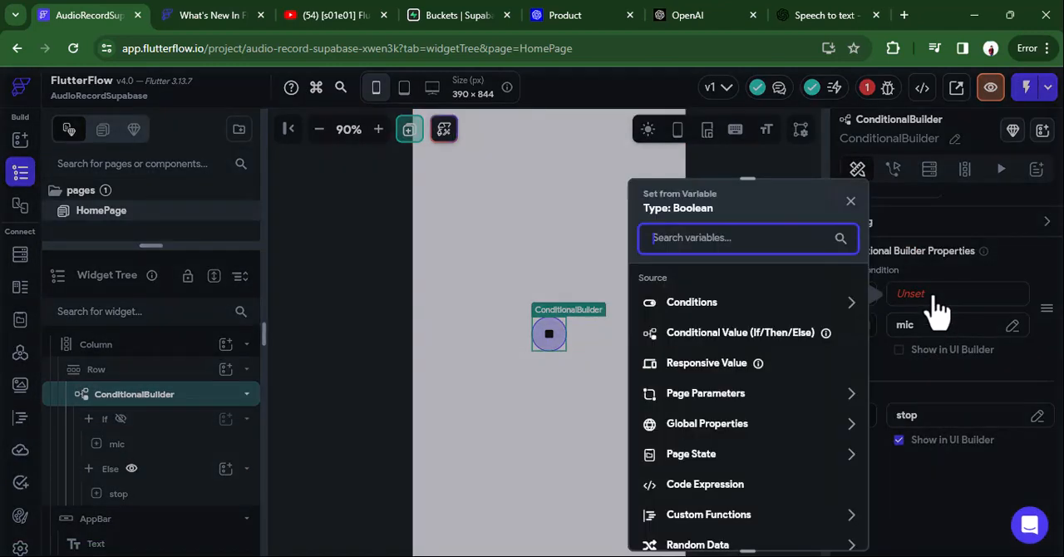
left_click(710, 311)
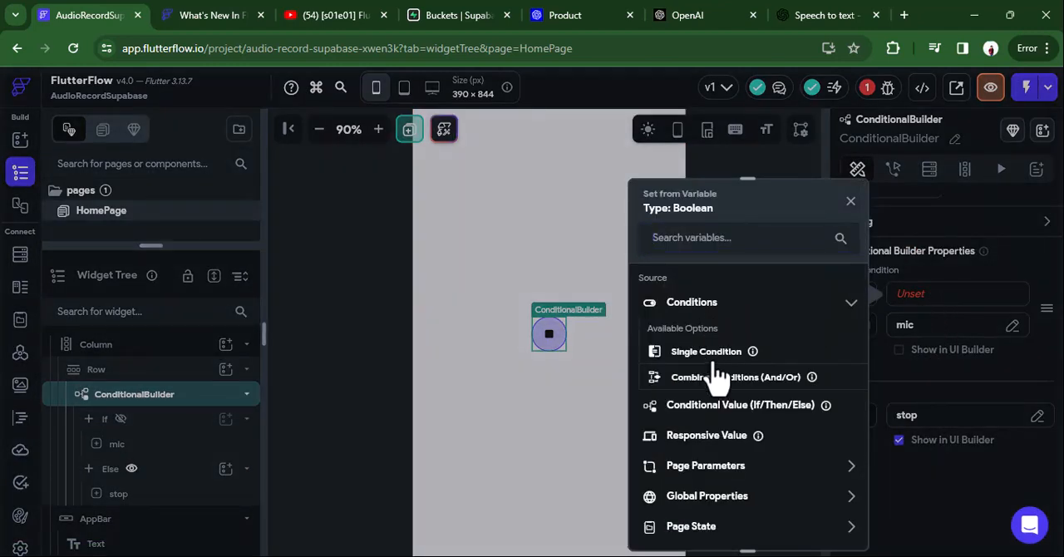
left_click(713, 354)
left_click(713, 337)
left_click(708, 353)
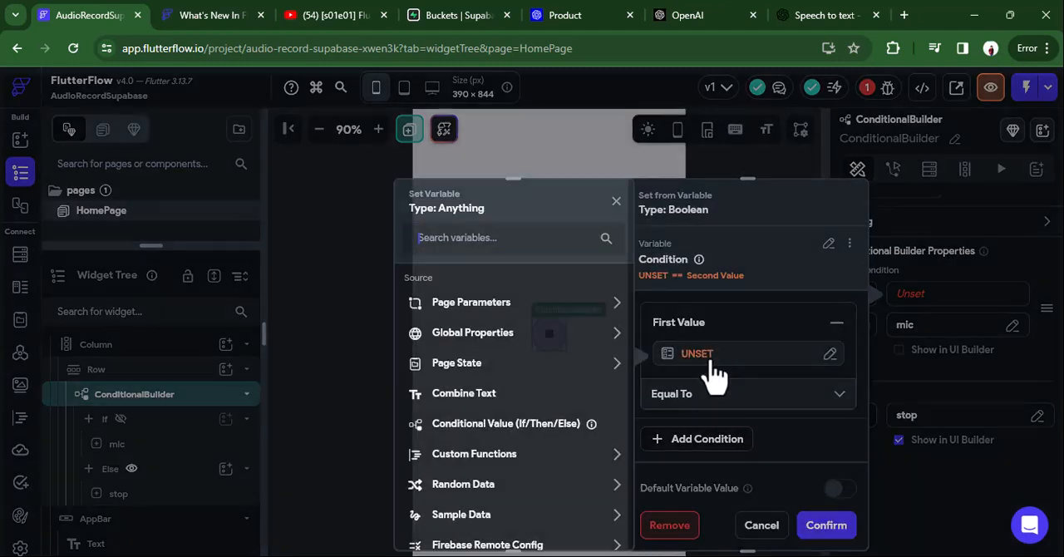
left_click(468, 366)
left_click(474, 416)
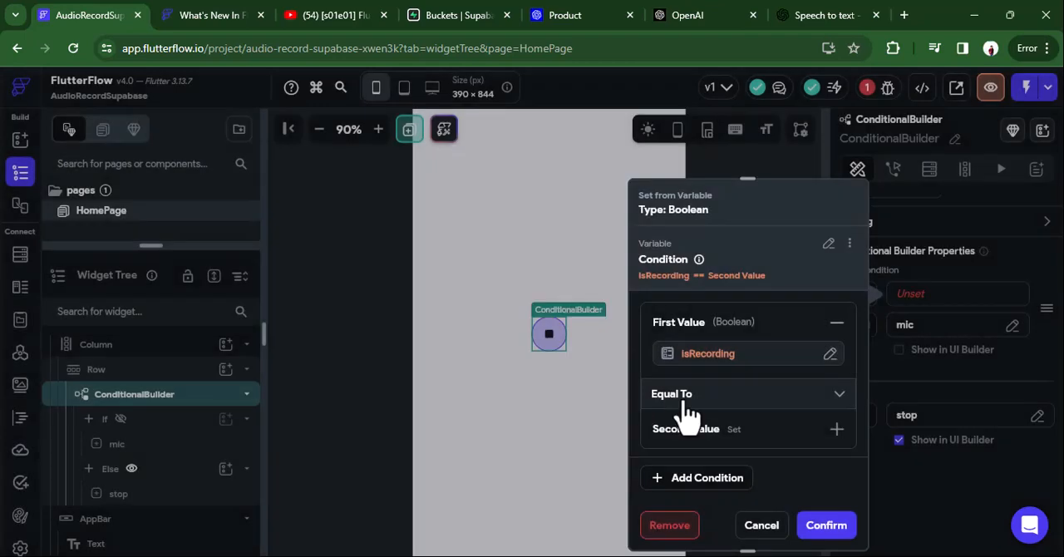
Set the If condition's second value to False so it checks isRecording equal to false, and confirm it.
left_click(687, 438)
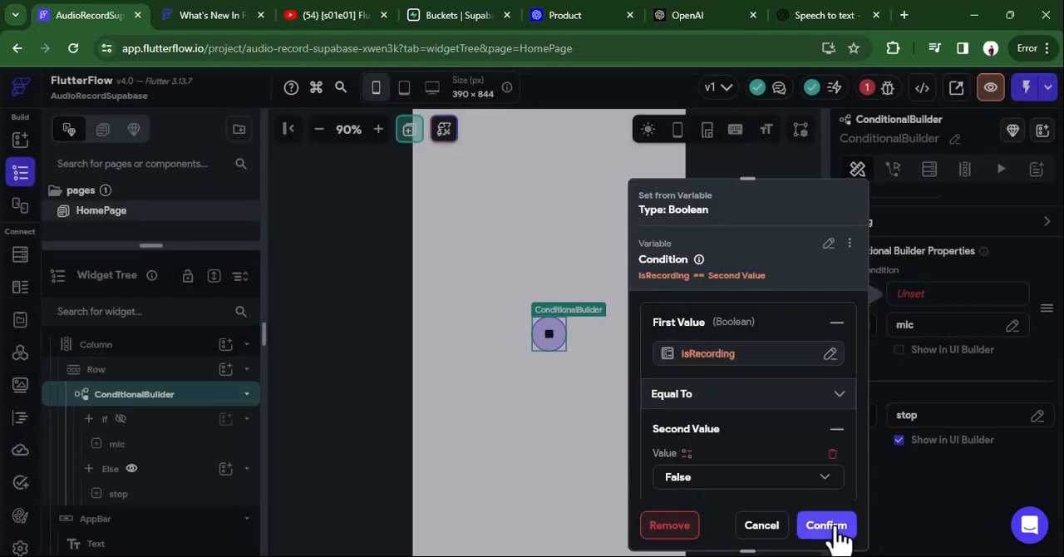
left_click(833, 531)
left_click(956, 293)
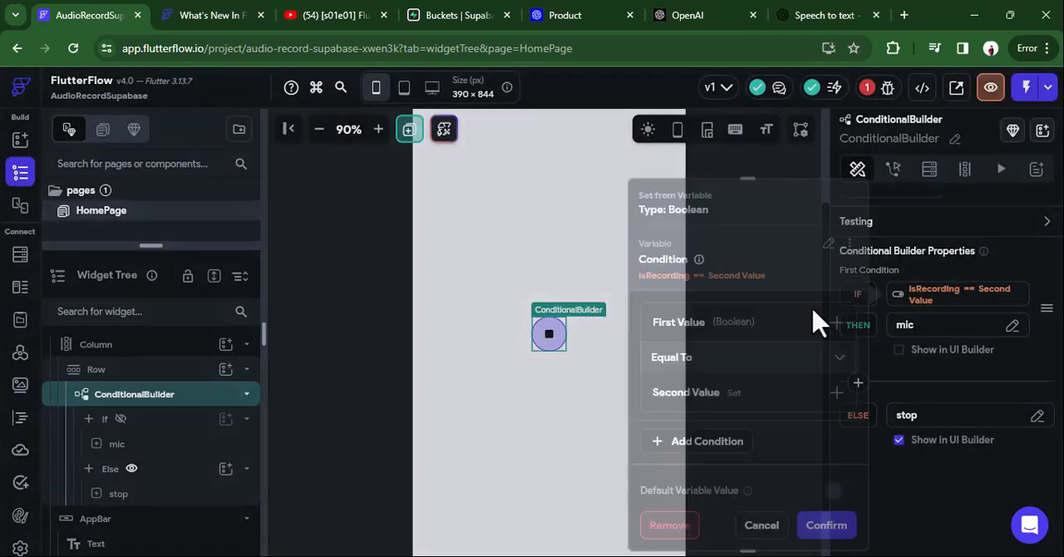
left_click(720, 406)
left_click(687, 441)
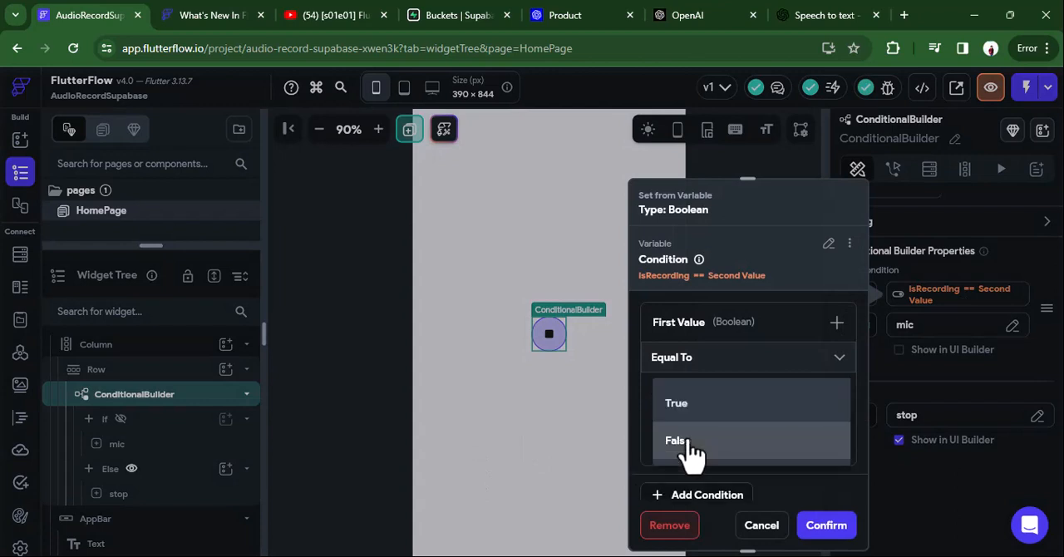
left_click(687, 443)
left_click(826, 526)
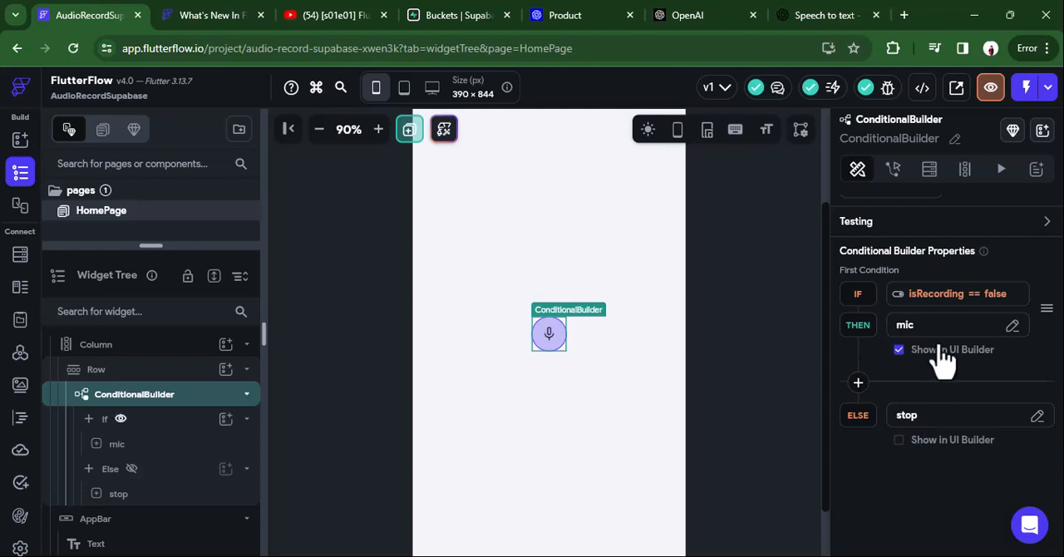
left_click(124, 450)
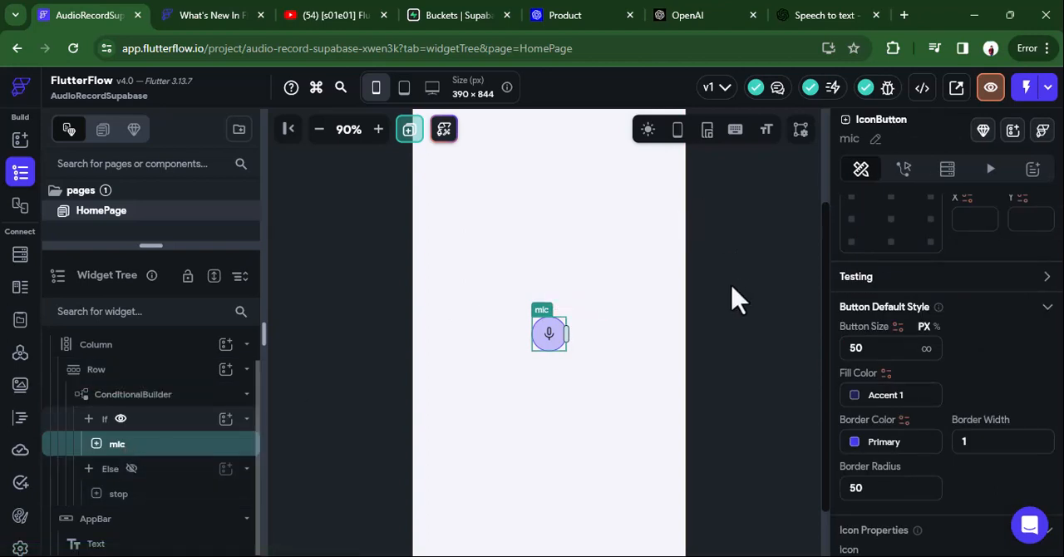
scroll(735, 297, "down", 1)
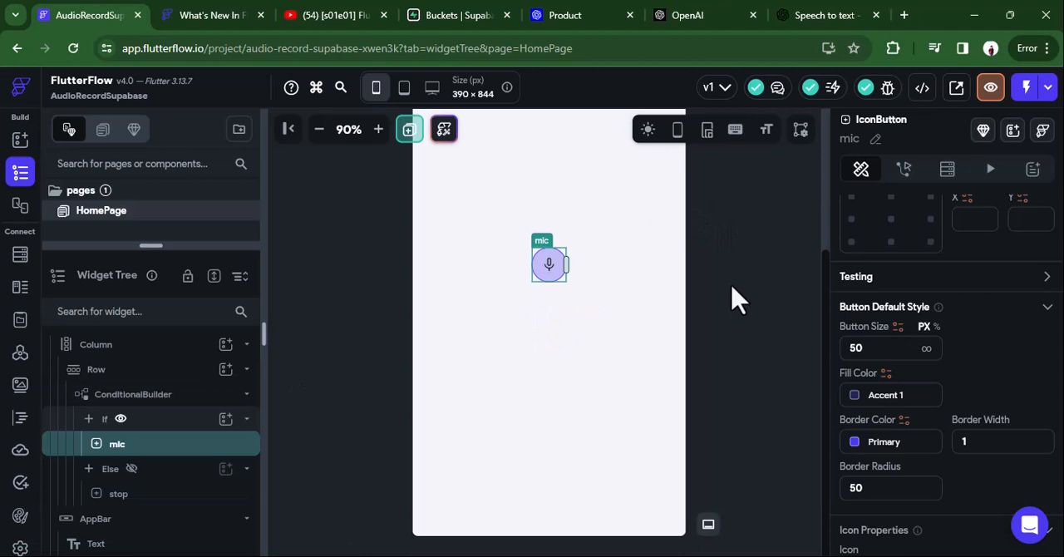
scroll(735, 298, "up", 2)
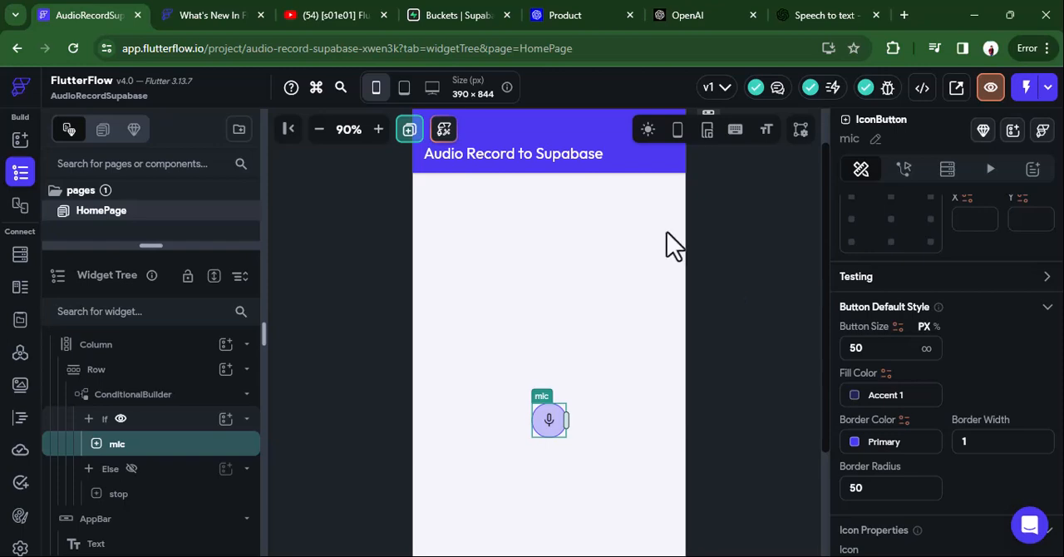
left_click(804, 23)
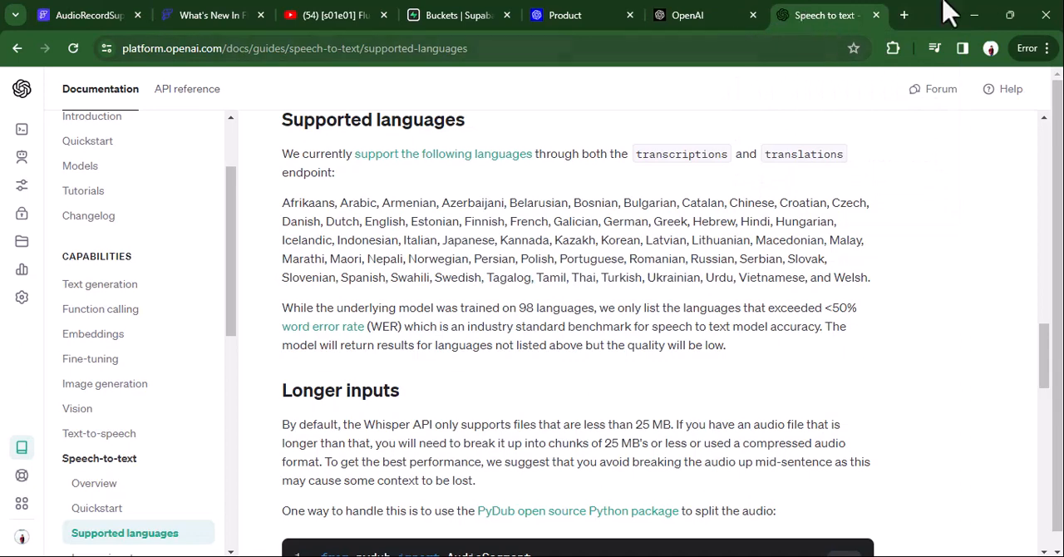
Switch to Supabase and open the appointments project from the projects dashboard.
left_click(489, 35)
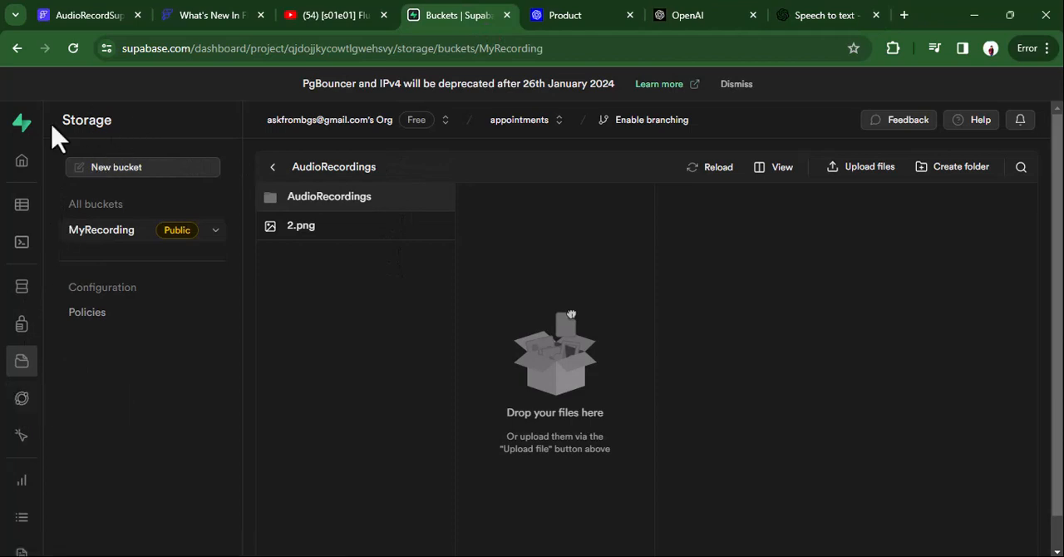
left_click(25, 127)
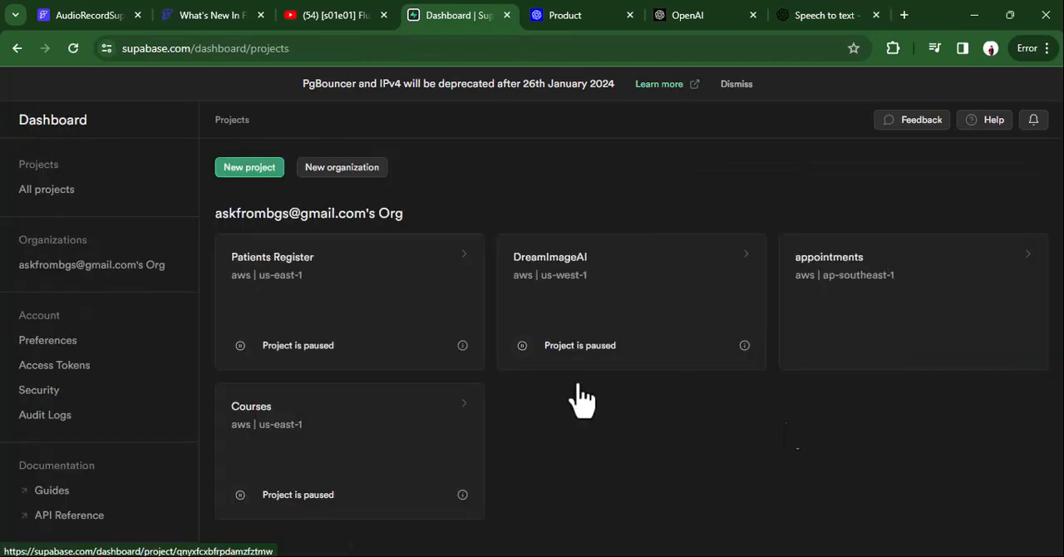
left_click(843, 301)
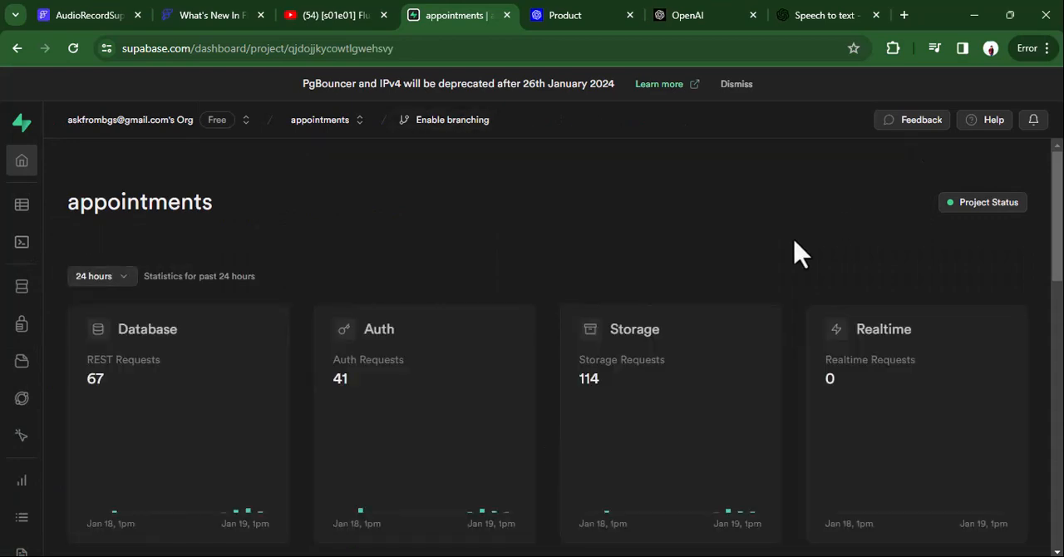
Open the appointments project's API settings and copy its project URL.
scroll(751, 275, "down", 2)
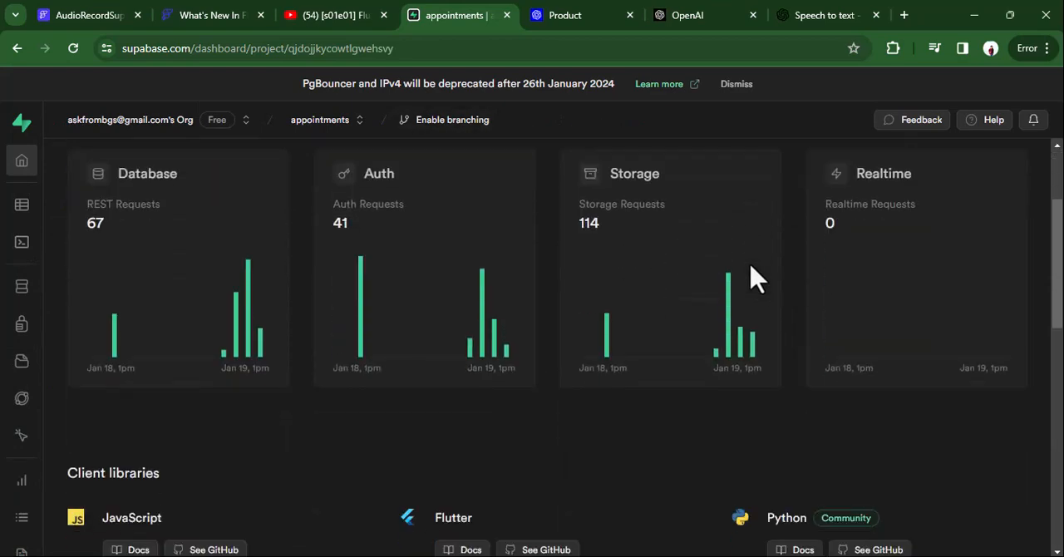
scroll(22, 439, "down", 2)
left_click(22, 468)
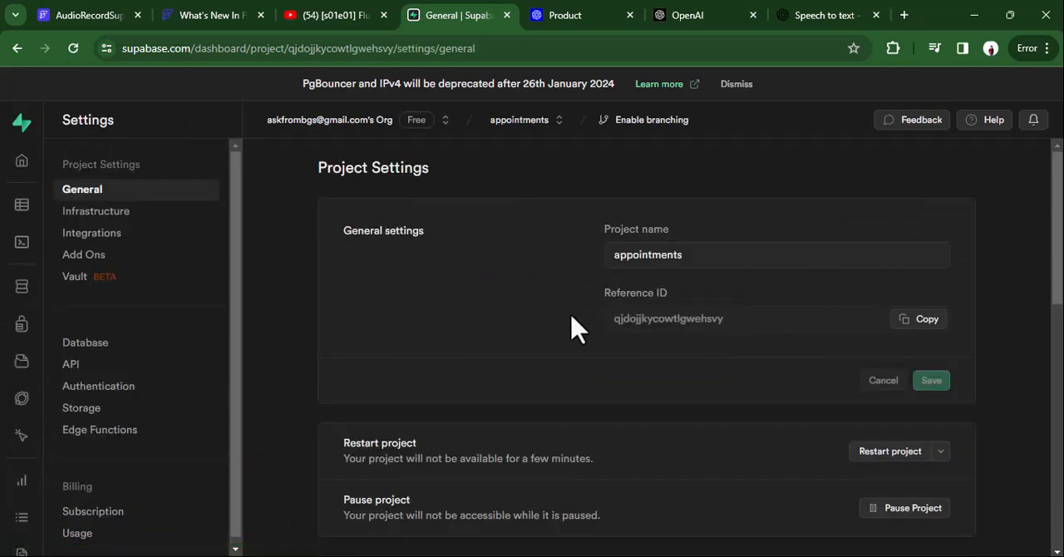
scroll(573, 328, "down", 5)
scroll(571, 328, "up", 5)
left_click(75, 366)
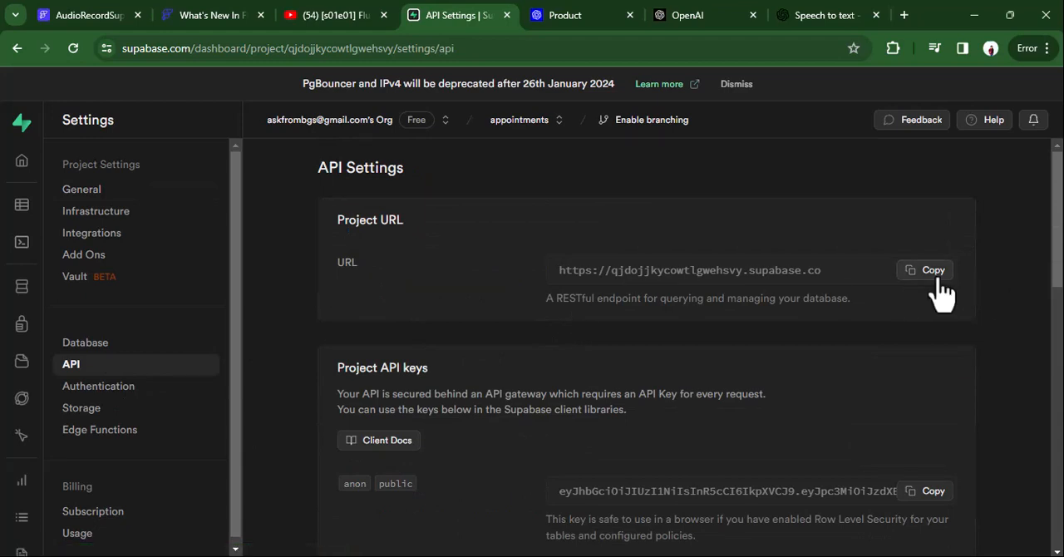
left_click(931, 271)
Switch to FlutterFlow, enable the Supabase integration in the app settings with the project's API URL and anon key, and get the schema.
left_click(90, 16)
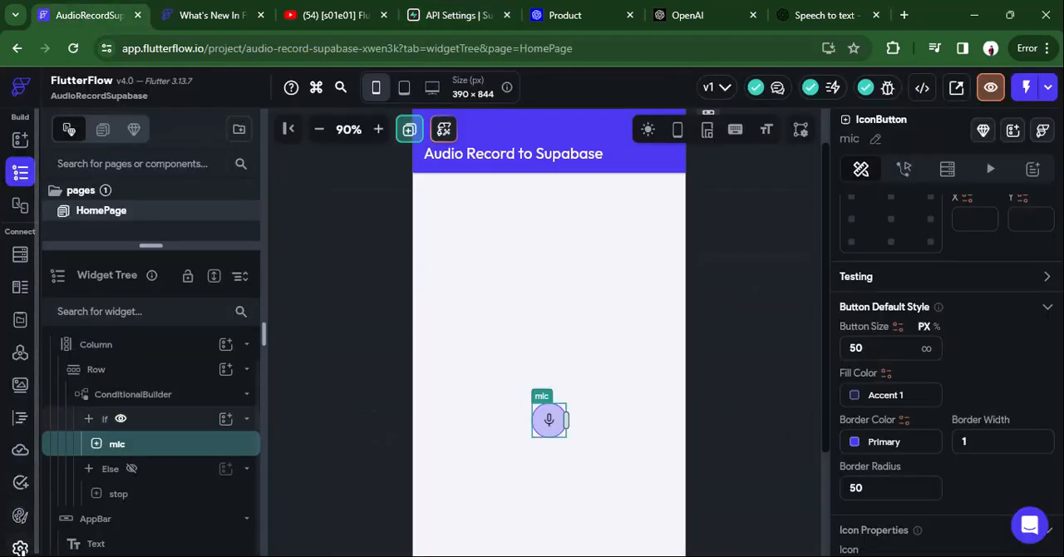
left_click(20, 545)
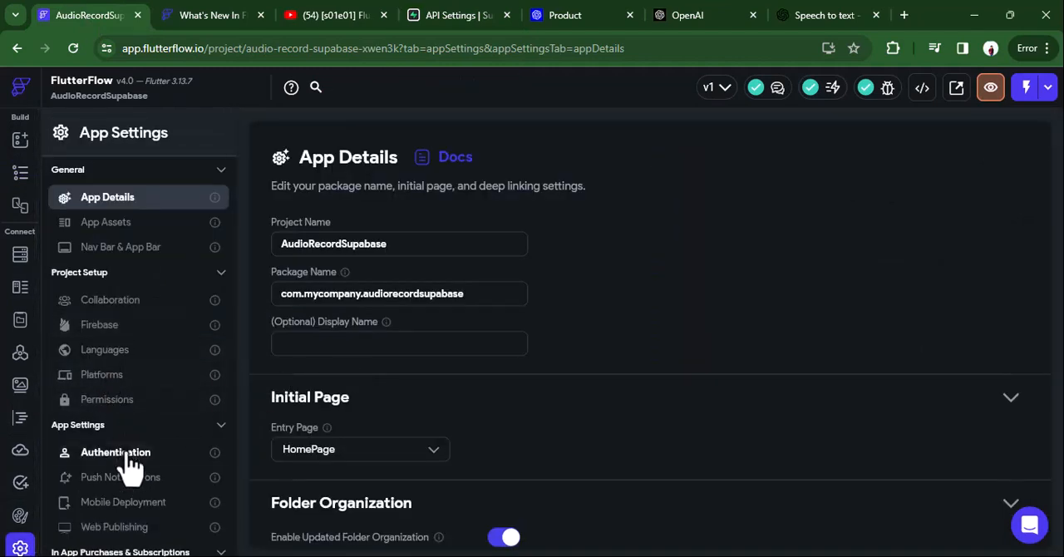
scroll(101, 463, "down", 1)
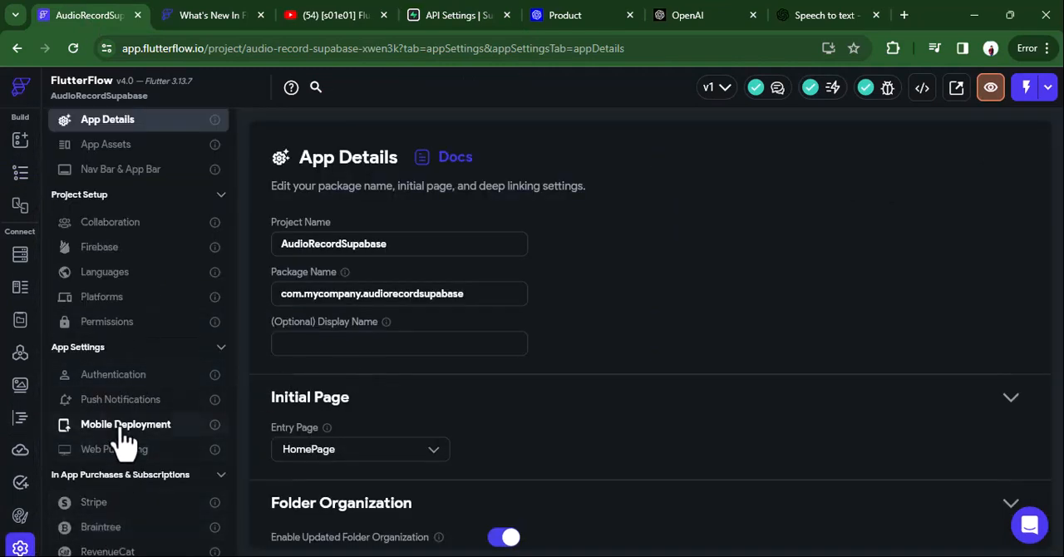
scroll(124, 441, "down", 3)
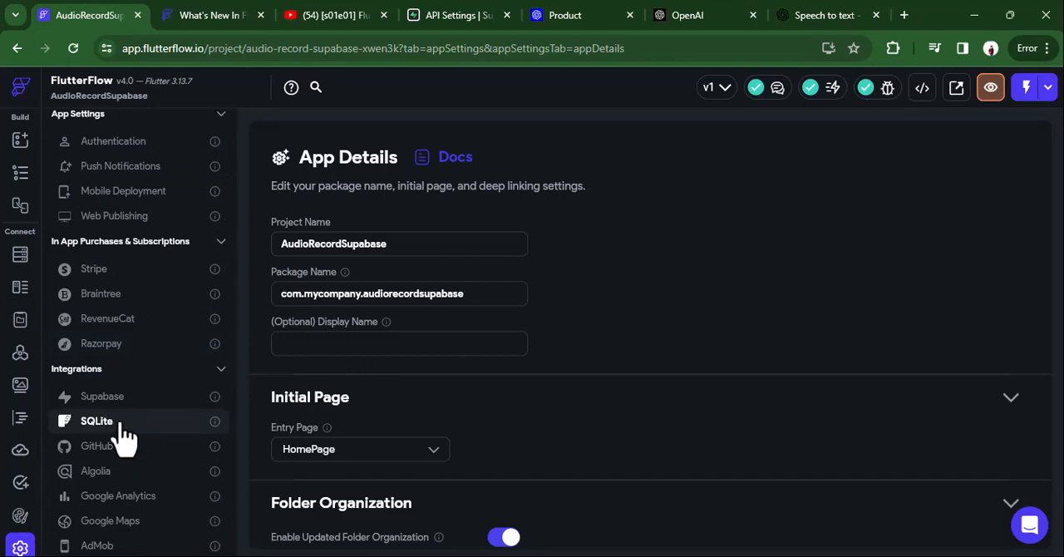
left_click(115, 399)
left_click(403, 219)
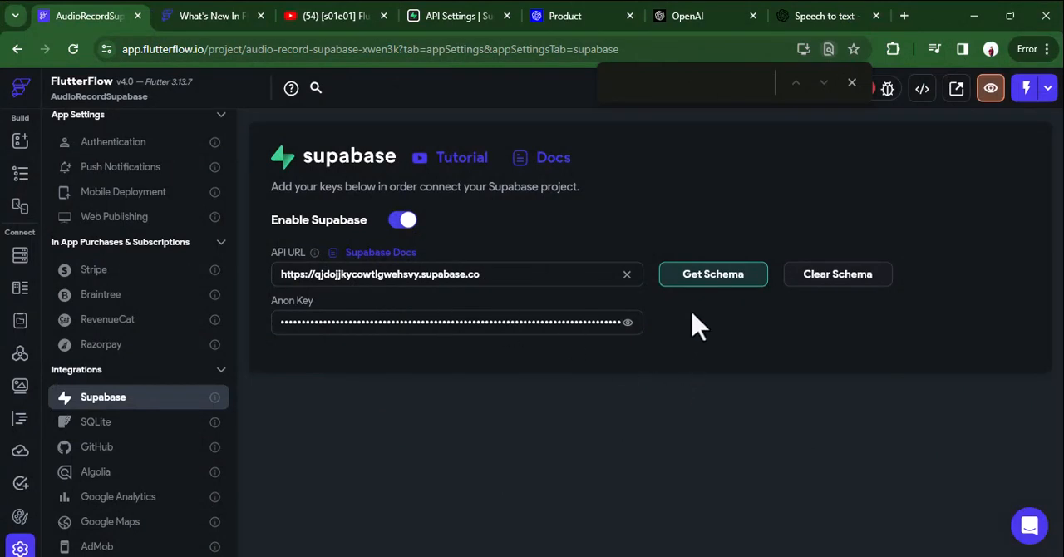
left_click(723, 281)
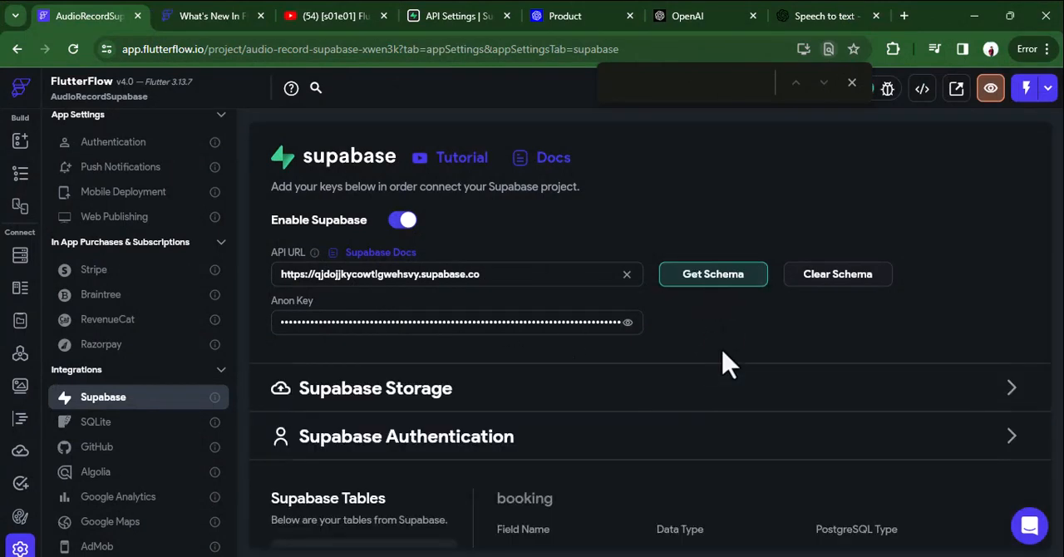
Look over the imported Supabase tables and expand the Supabase Storage information in the integration settings.
scroll(724, 363, "down", 3)
scroll(724, 361, "up", 1)
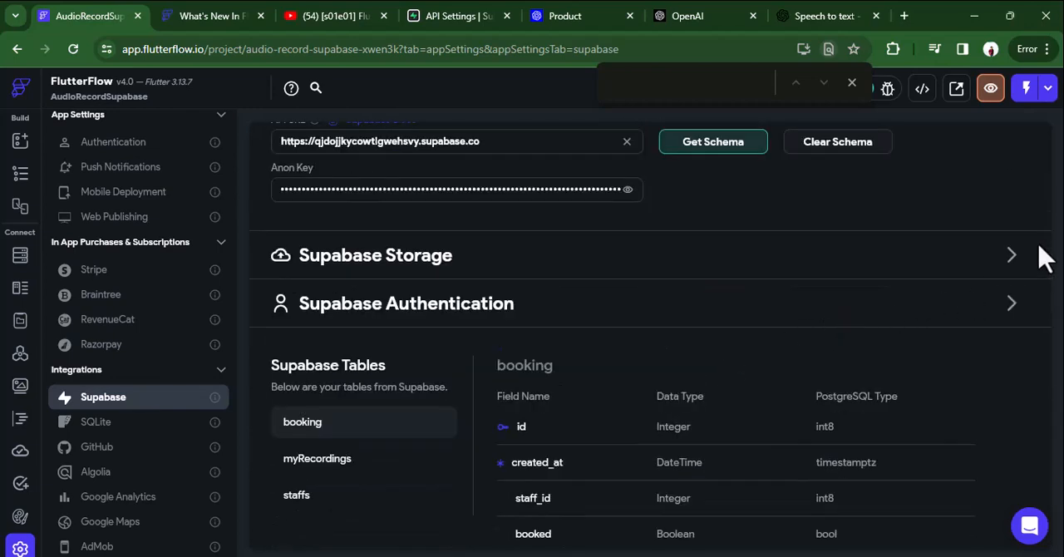
left_click(1014, 258)
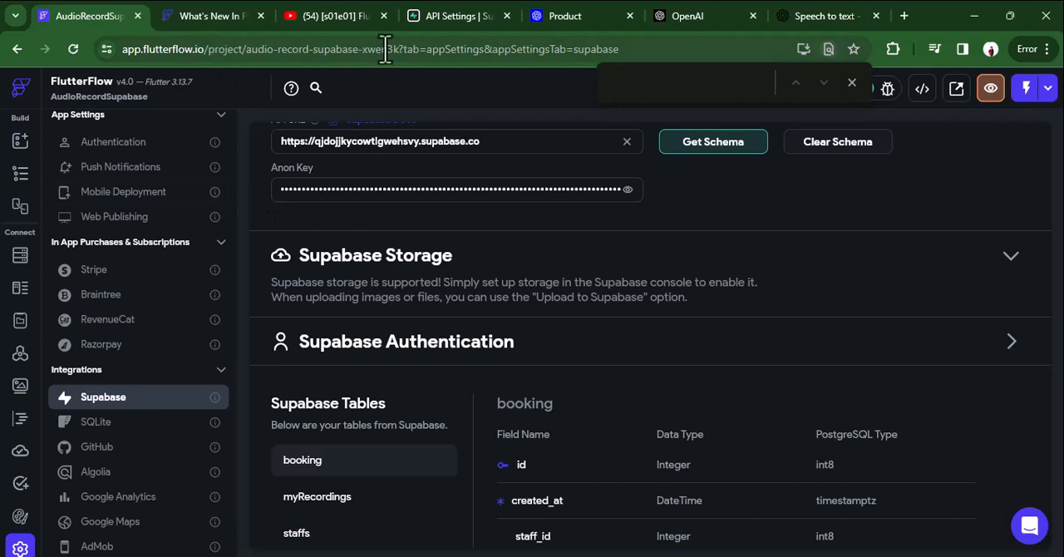
Switch to Supabase and create a public storage bucket named myrecording2 in the appointments project.
left_click(443, 20)
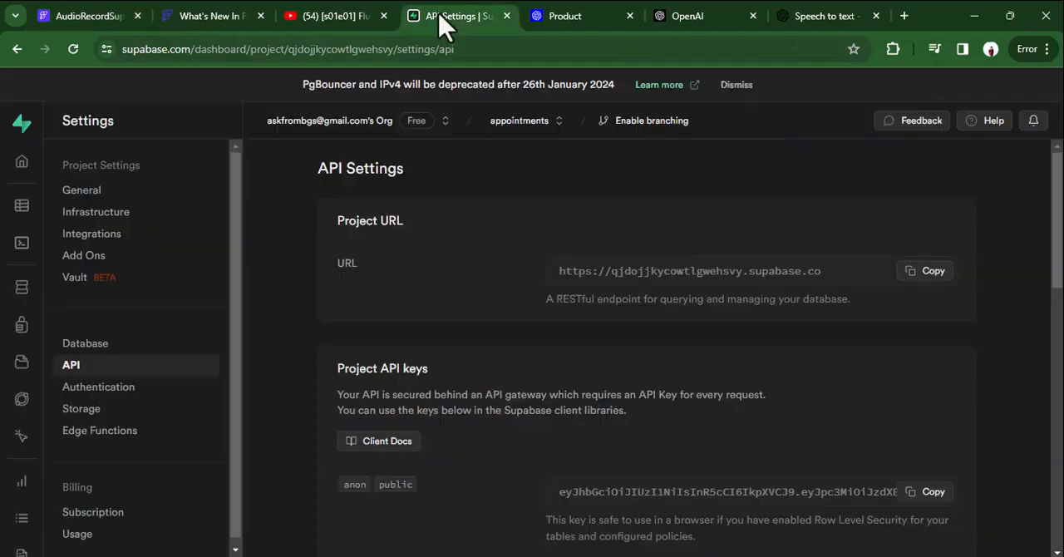
left_click(25, 363)
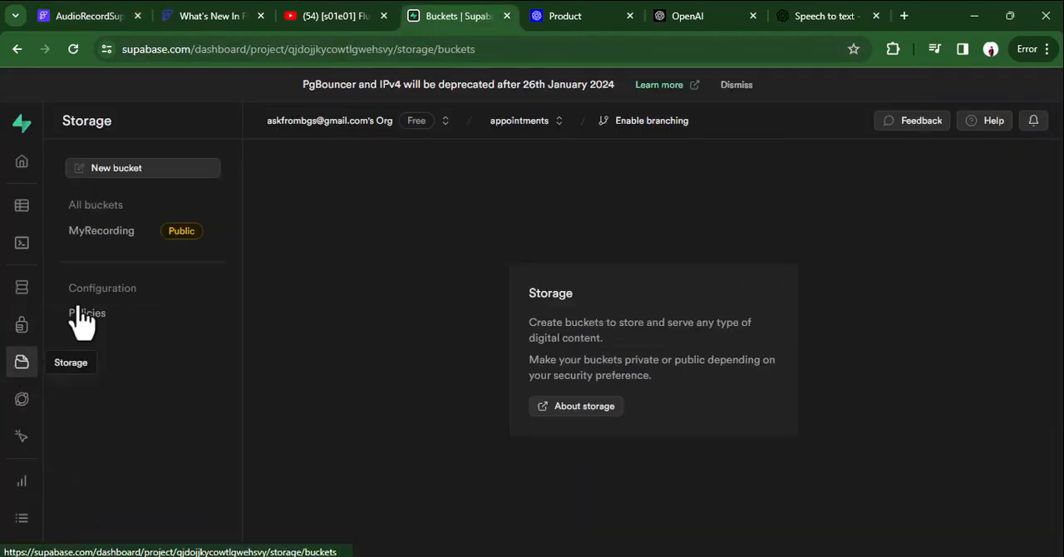
left_click(177, 172)
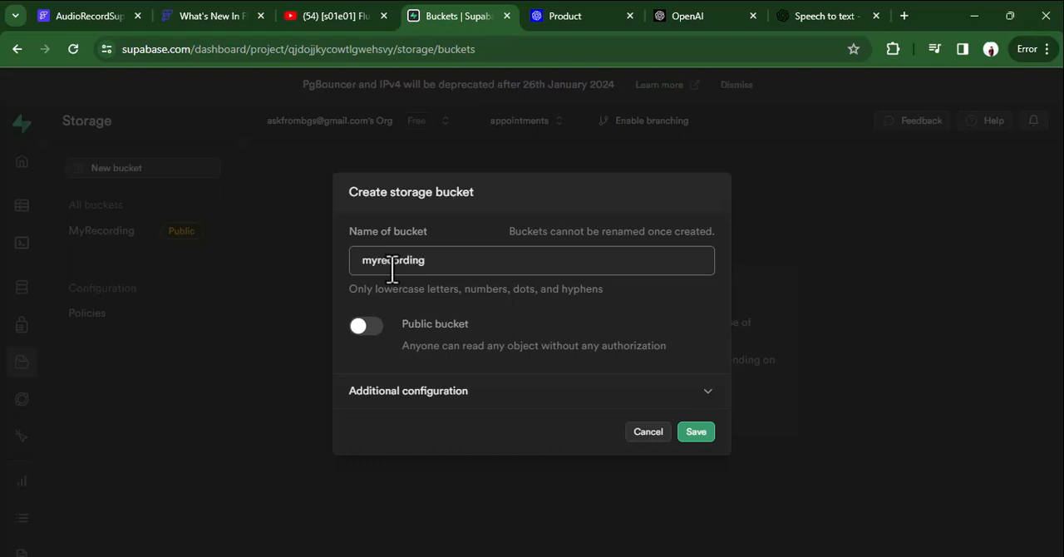
left_click(384, 327)
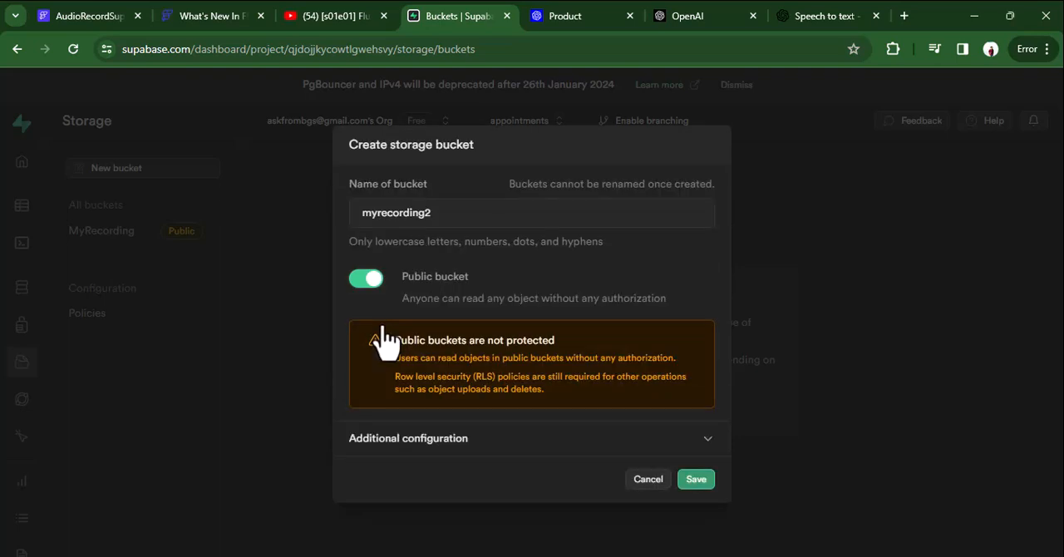
left_click(688, 479)
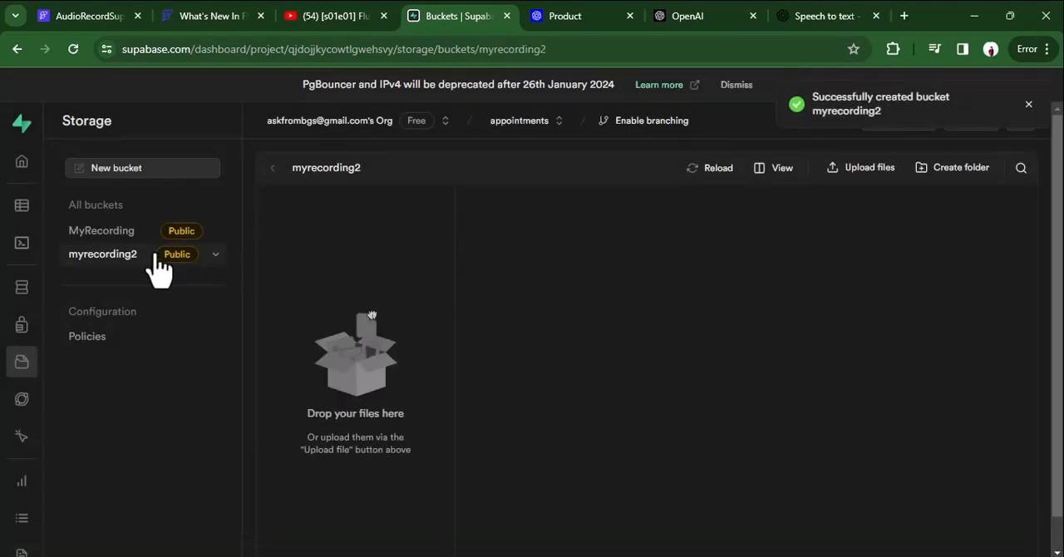
Compare the contents of the MyRecording and myrecording2 storage buckets, ending on myrecording2.
left_click(125, 258)
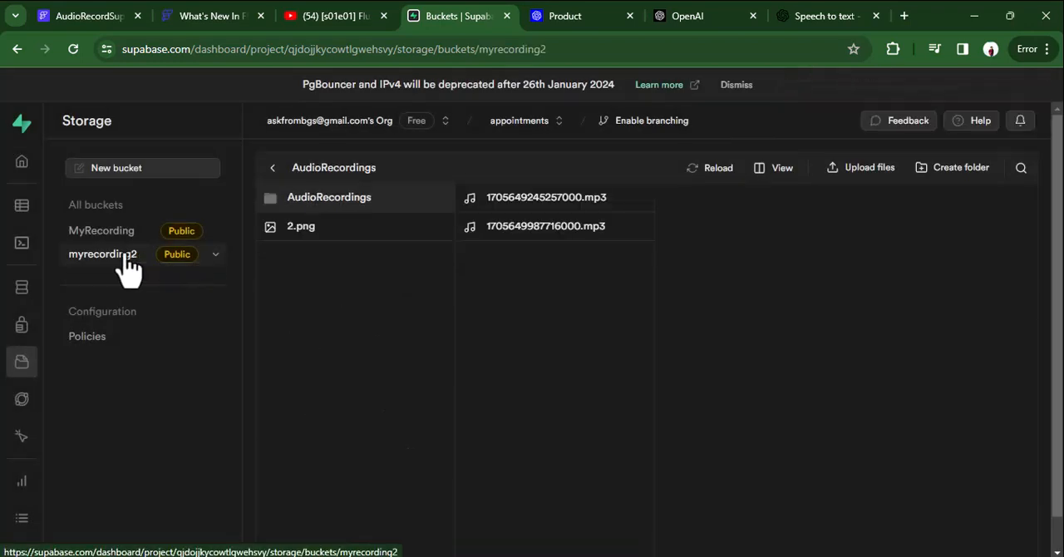
left_click(117, 233)
left_click(124, 258)
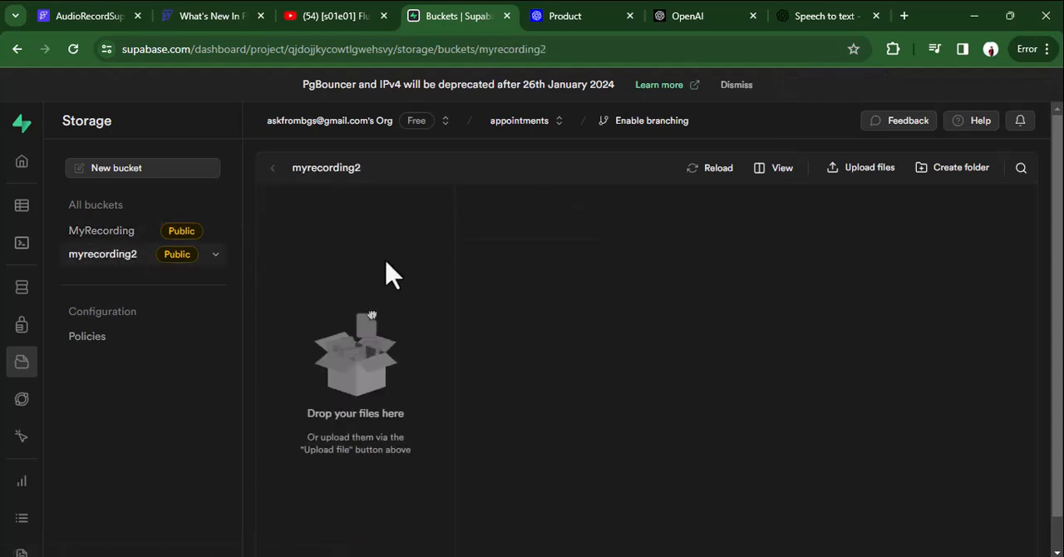
left_click(100, 233)
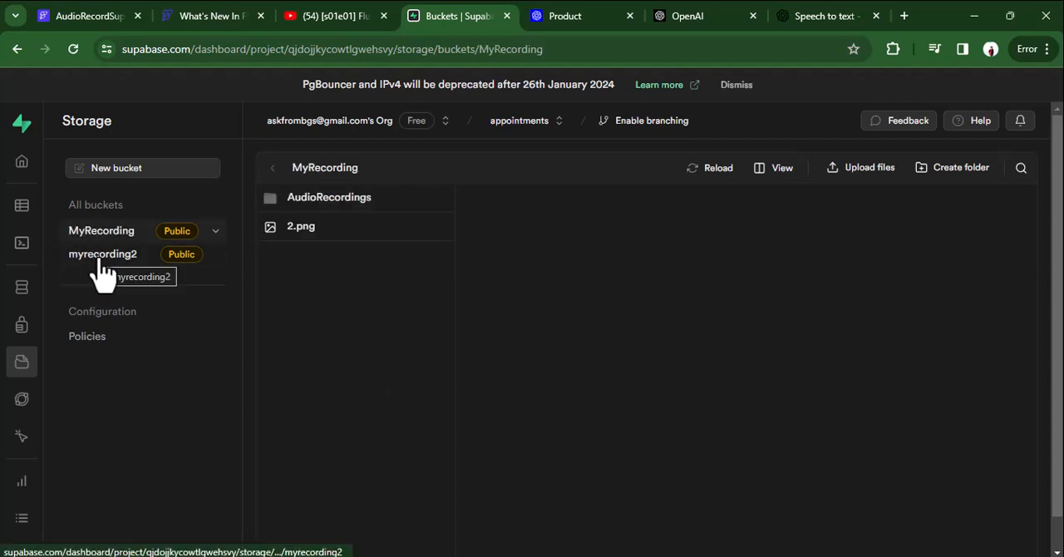
left_click(103, 257)
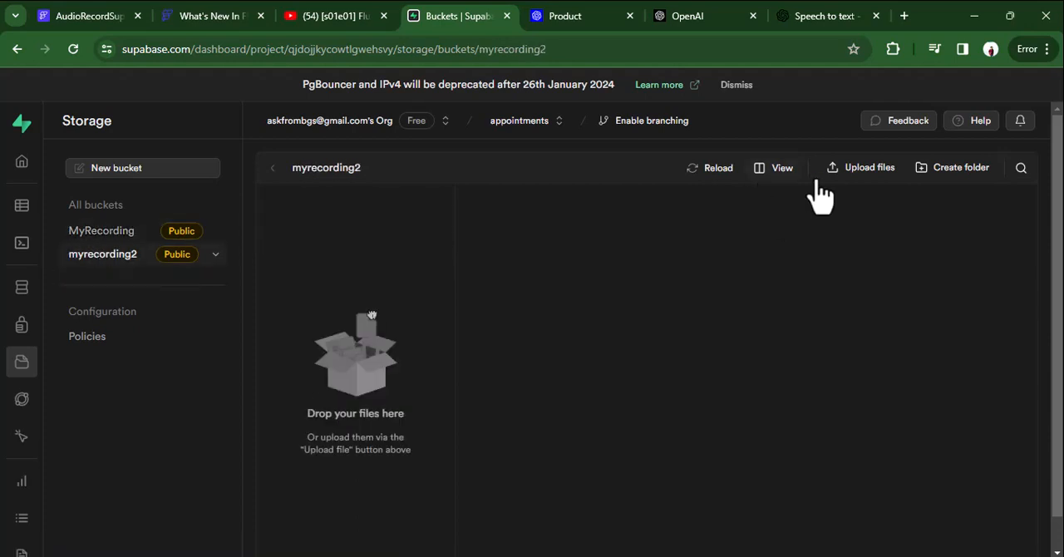
Create a folder named recordings in the myrecording2 bucket and open it.
left_click(935, 178)
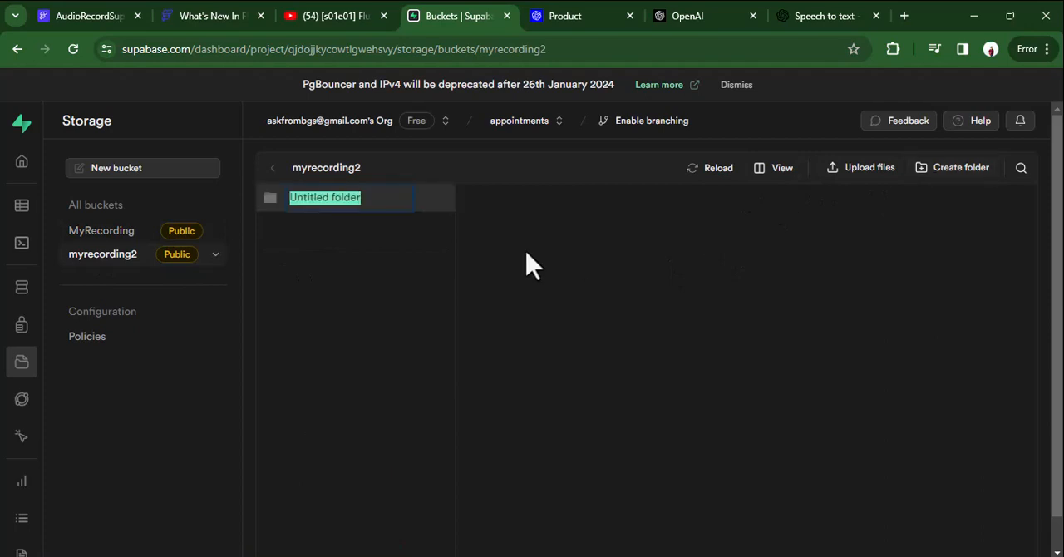
type("recordings")
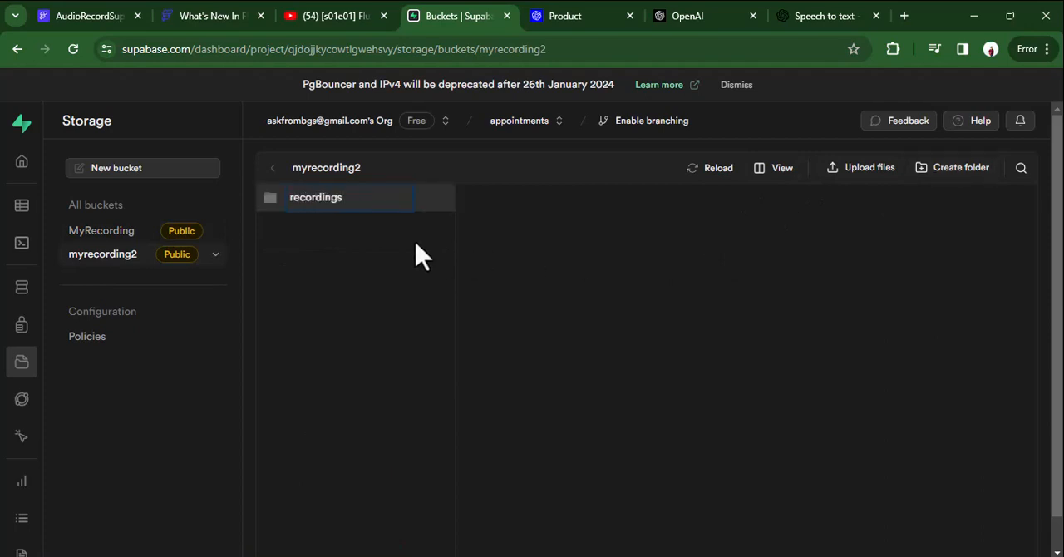
key("Return")
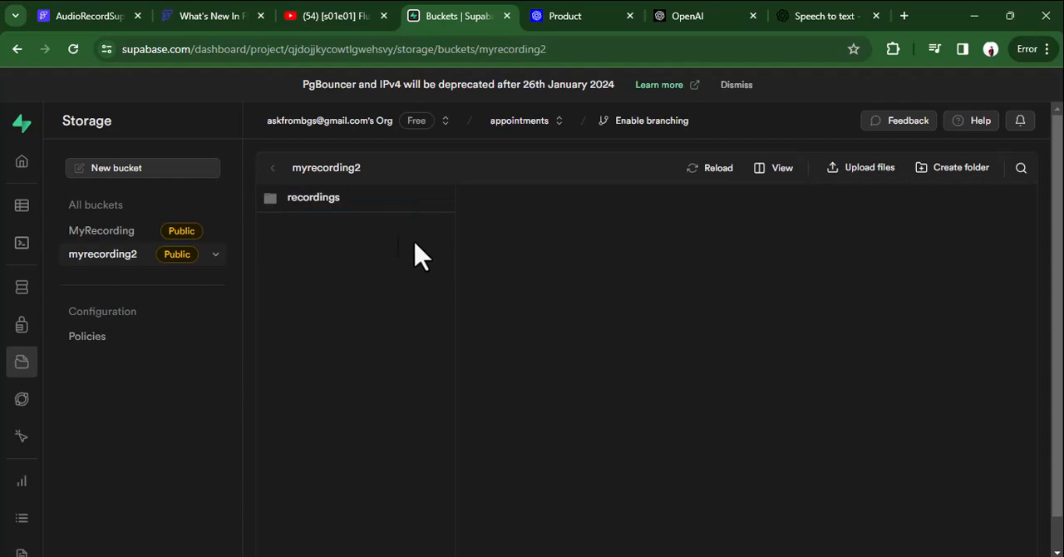
left_click(328, 201)
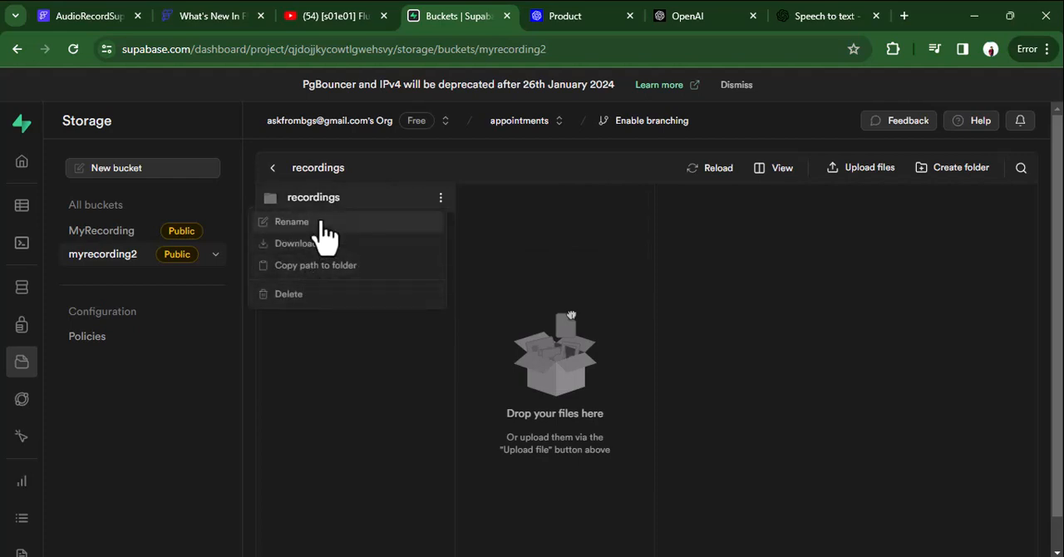
left_click(733, 227)
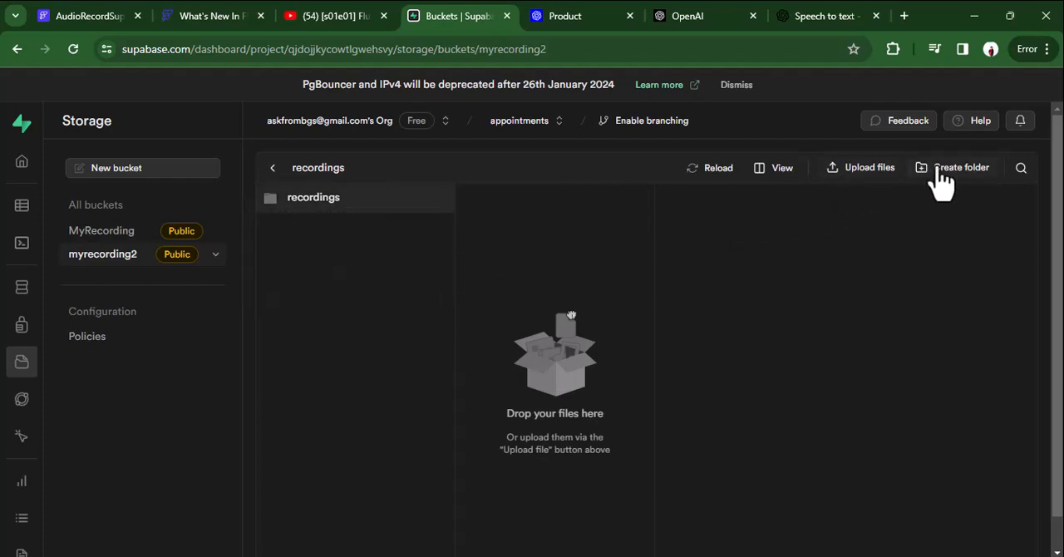
Review the myrecording2 bucket's edit settings, including the additional configuration, and close them without saving.
left_click(100, 232)
left_click(111, 258)
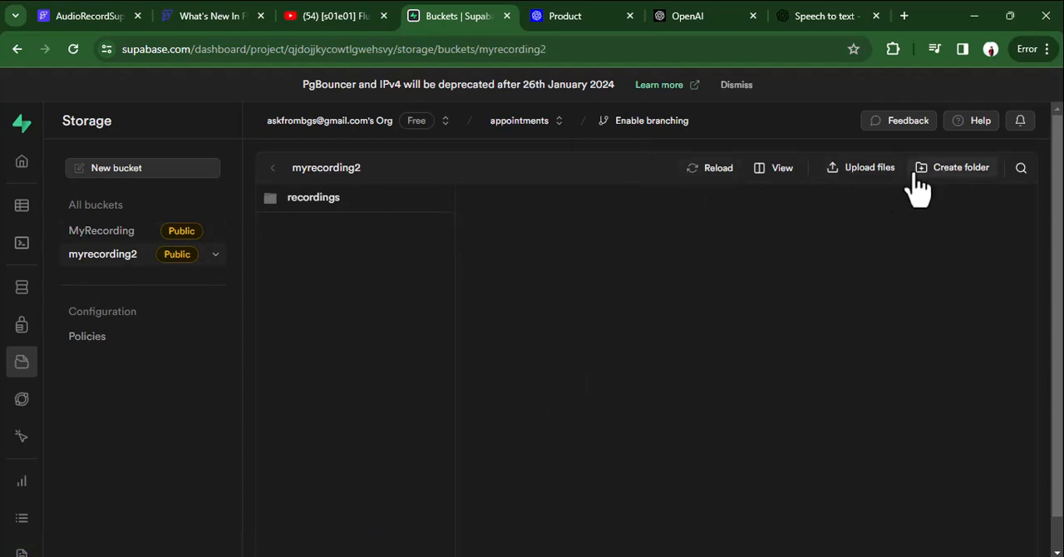
left_click(216, 255)
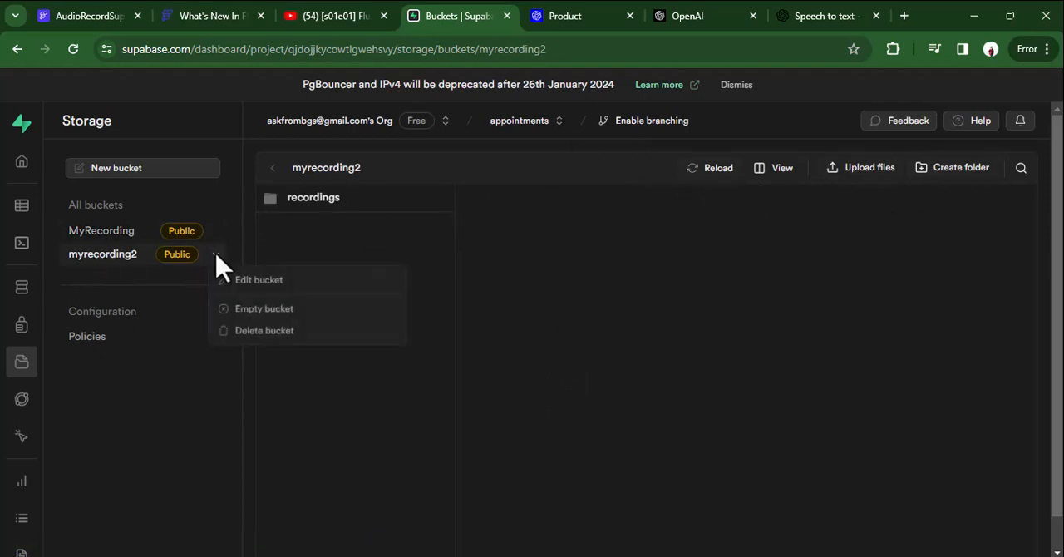
left_click(258, 281)
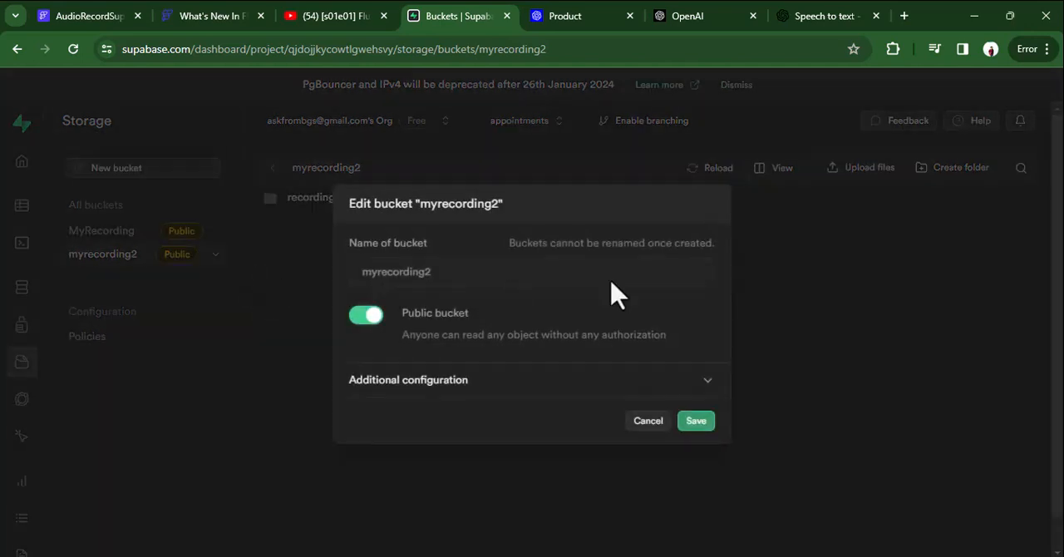
left_click(416, 382)
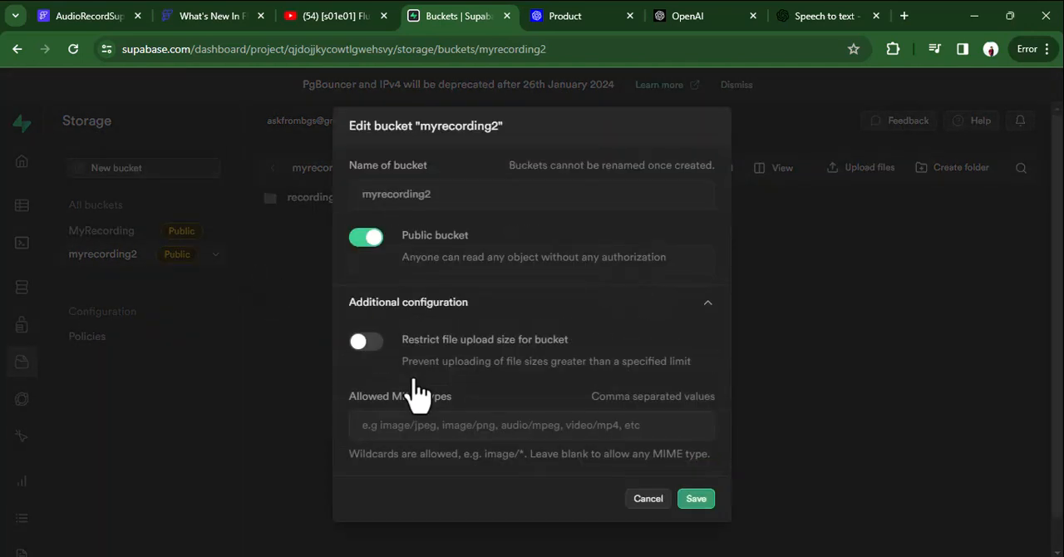
left_click(639, 501)
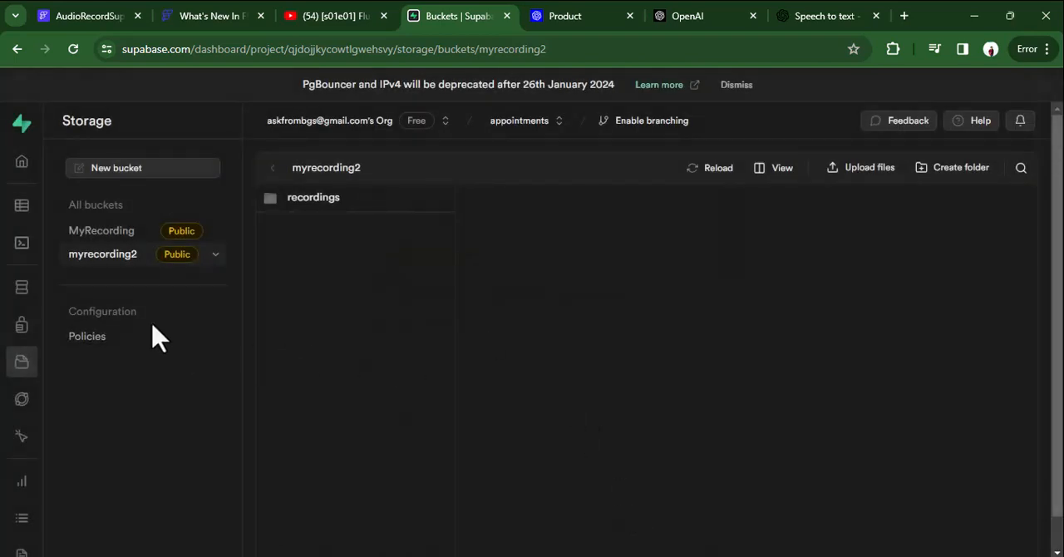
Start a new storage policy for myrecording2 from the template allowing anonymous users access to JPG images in a public folder.
left_click(92, 341)
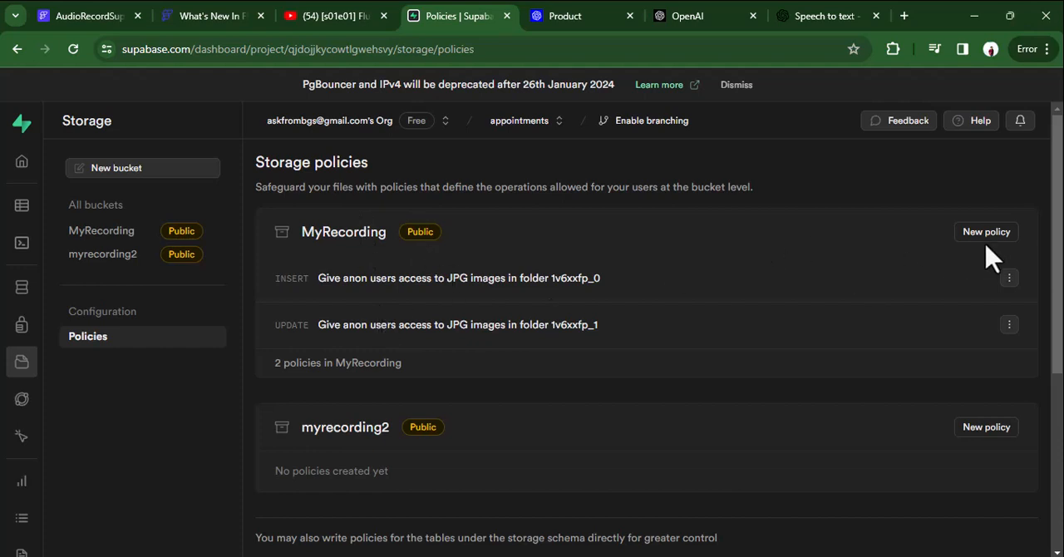
scroll(762, 320, "down", 3)
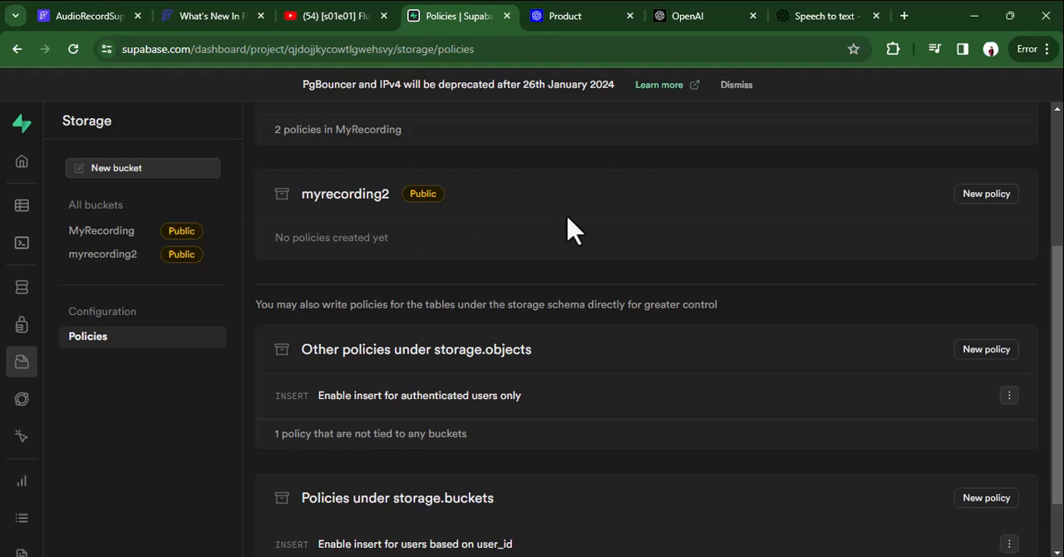
scroll(569, 227, "up", 1)
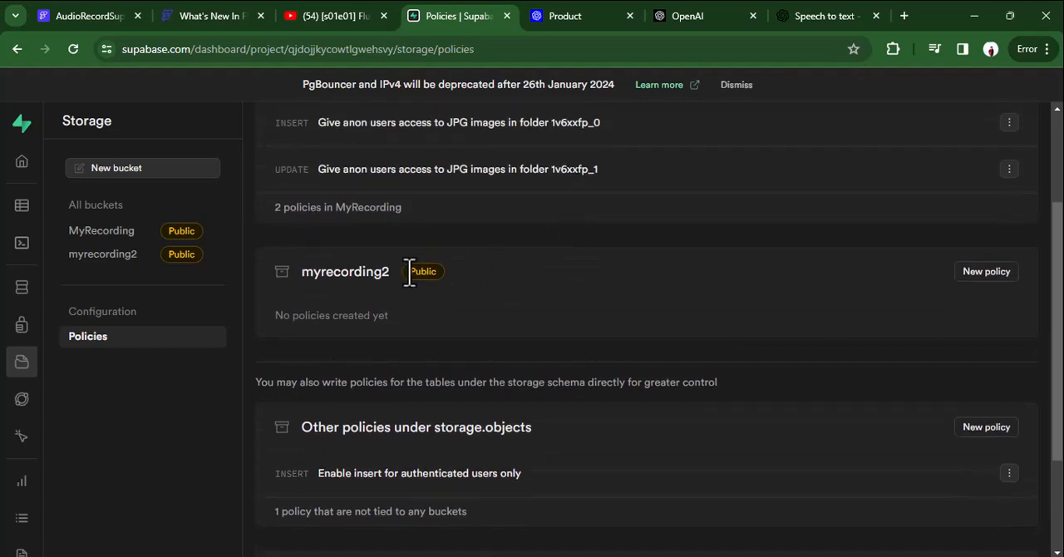
left_click(988, 281)
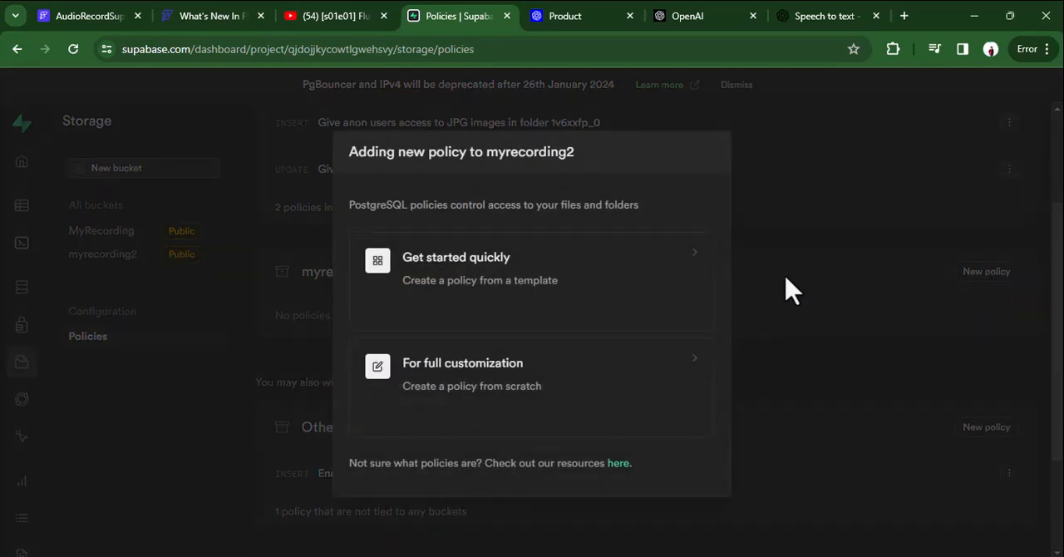
left_click(497, 289)
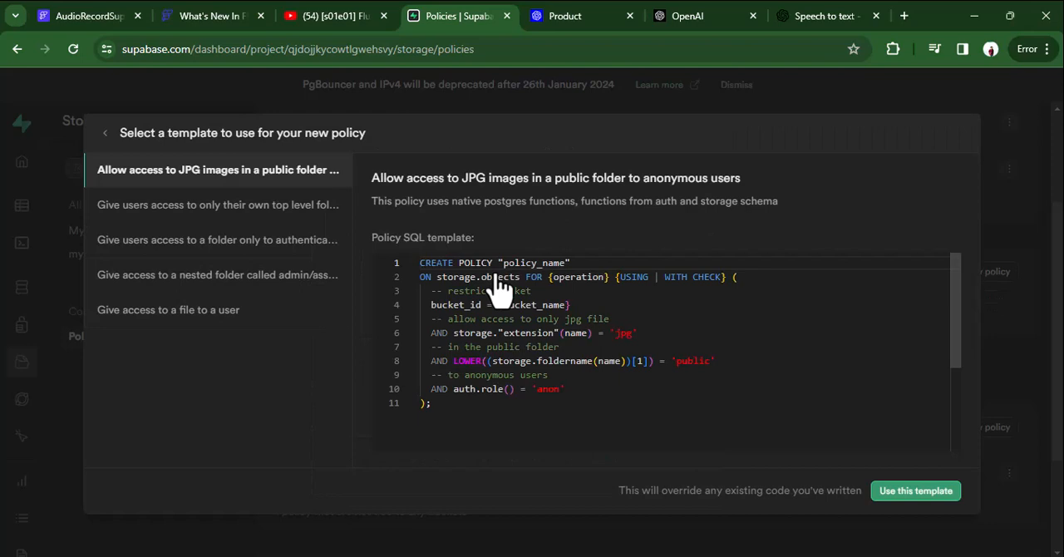
left_click(940, 490)
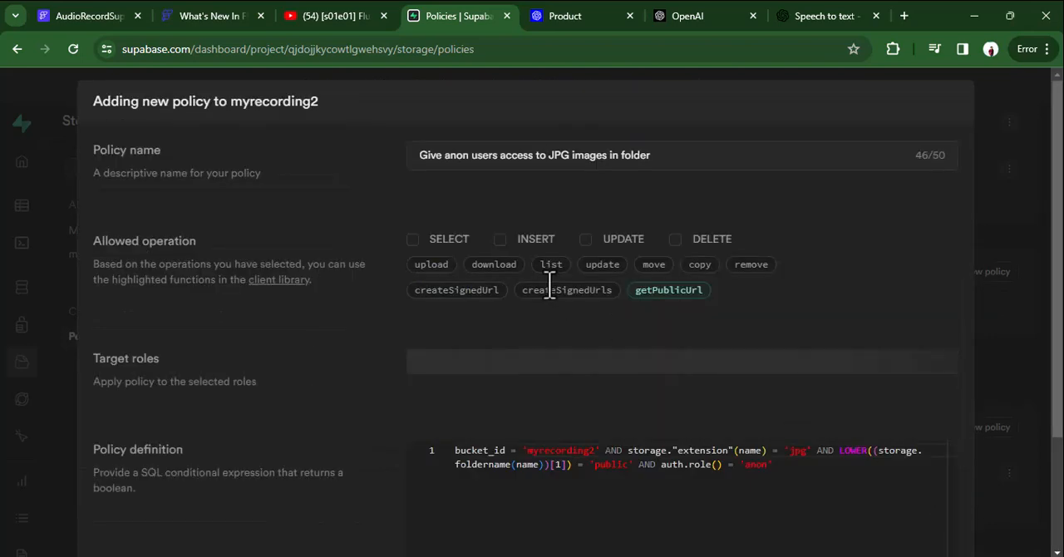
Allow INSERT and UPDATE in the myrecording2 policy, change its file extension condition to mp3, and save the policy.
left_click(499, 241)
left_click(586, 241)
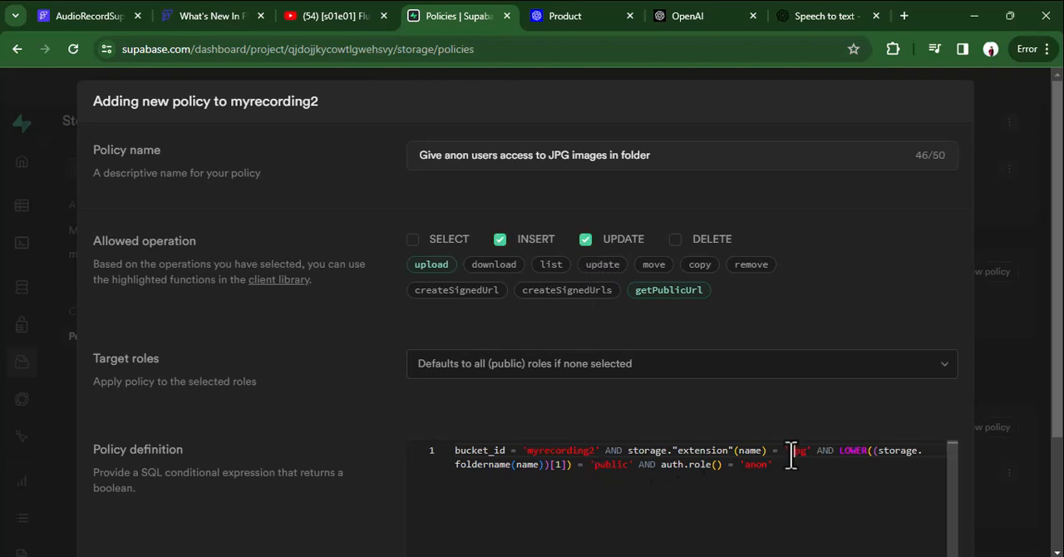
key("BackSpace")
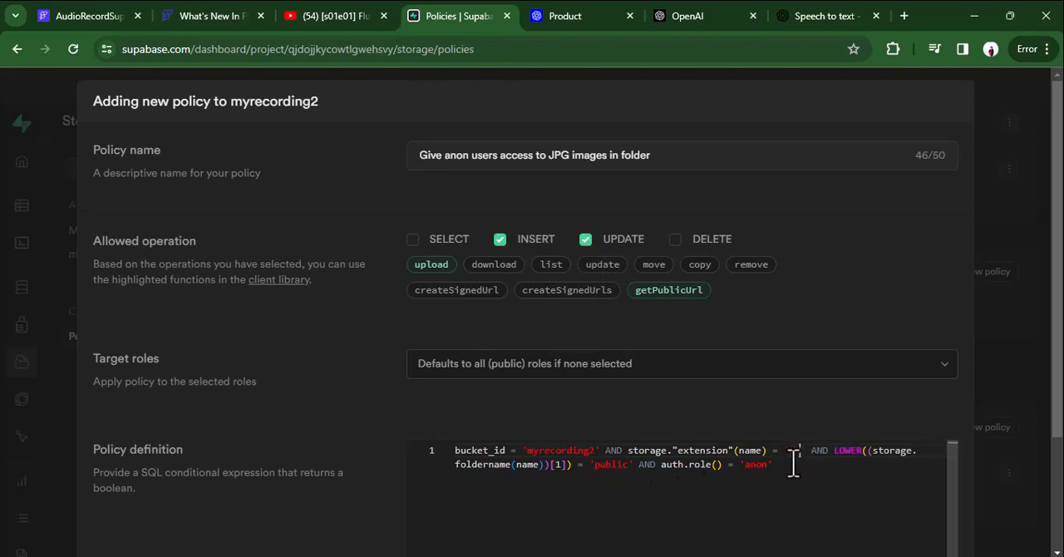
type("mp3")
scroll(819, 283, "down", 2)
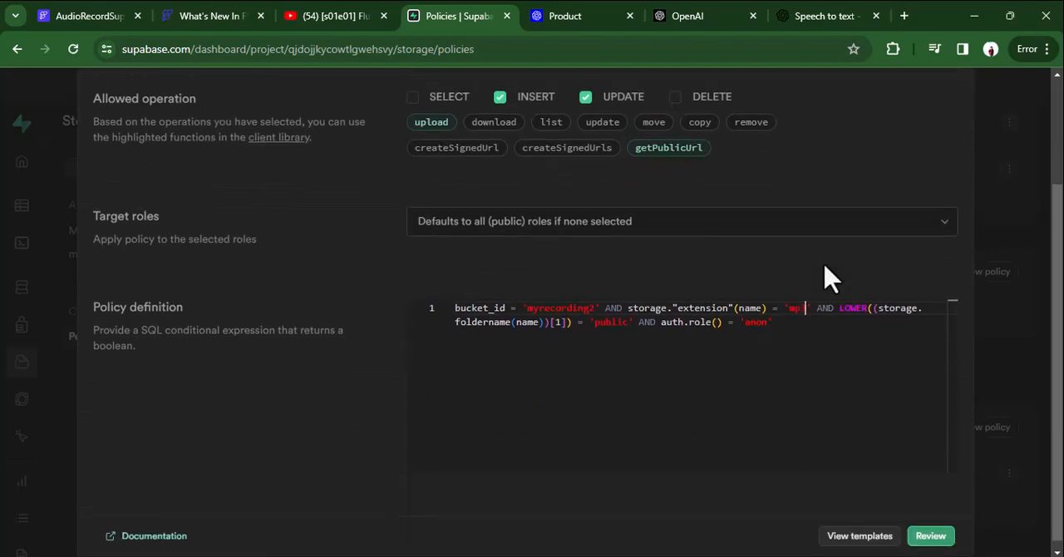
left_click(922, 536)
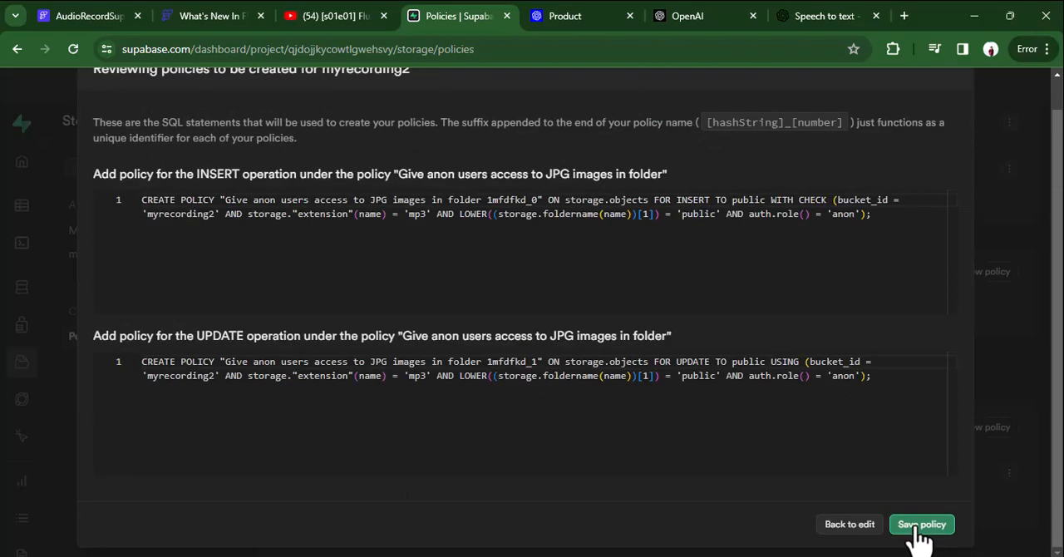
left_click(914, 526)
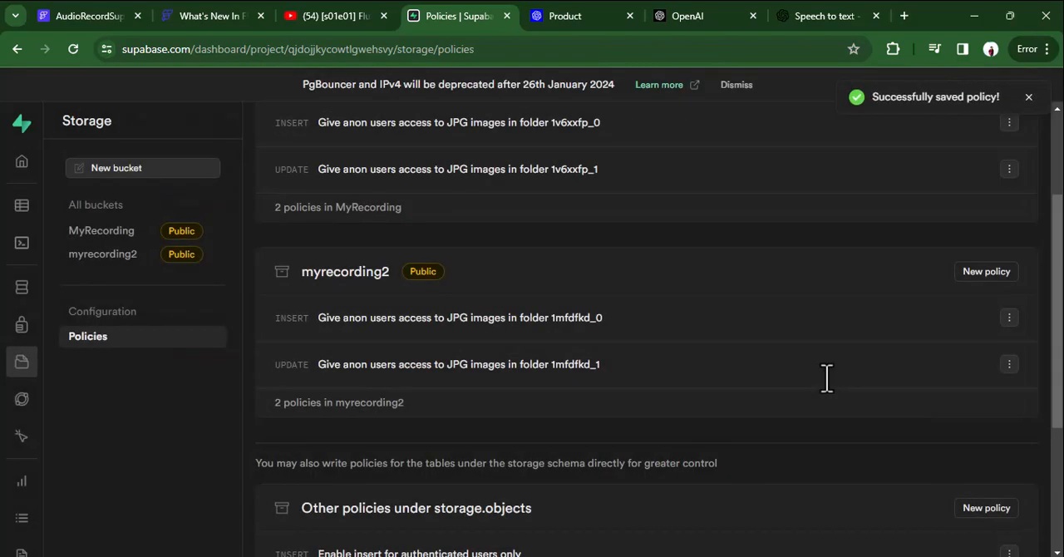
scroll(733, 349, "down", 3)
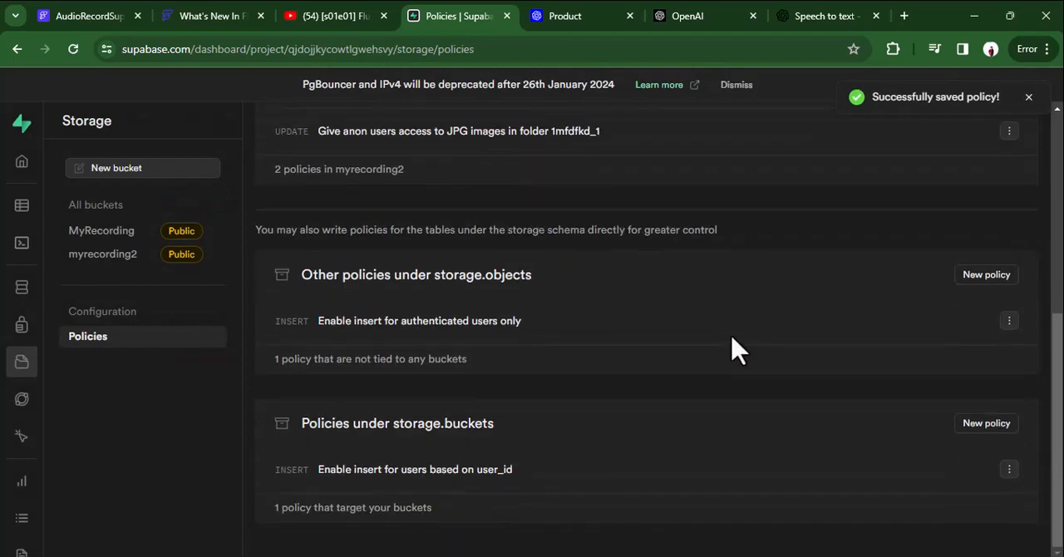
scroll(733, 349, "up", 5)
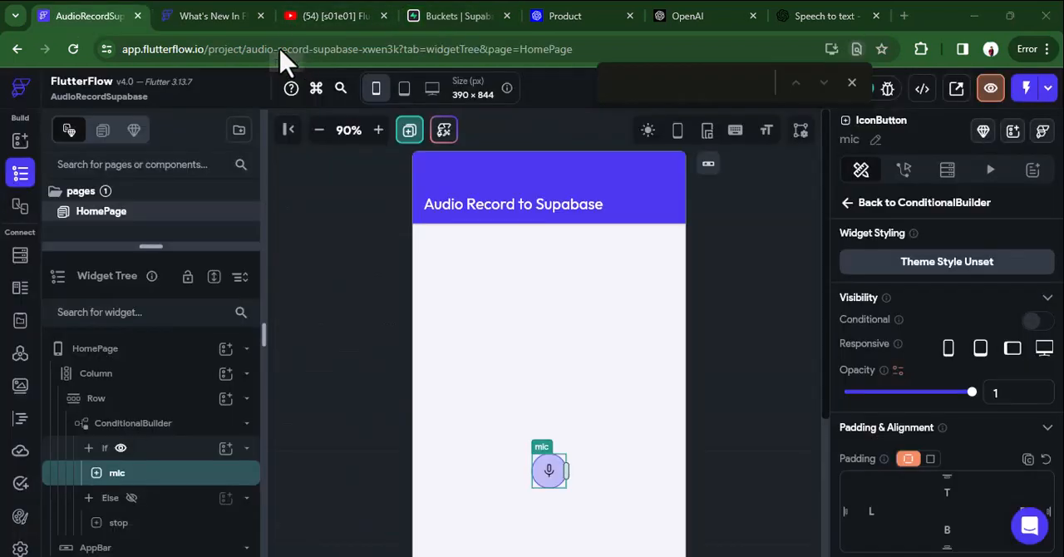
scroll(760, 329, "down", 2)
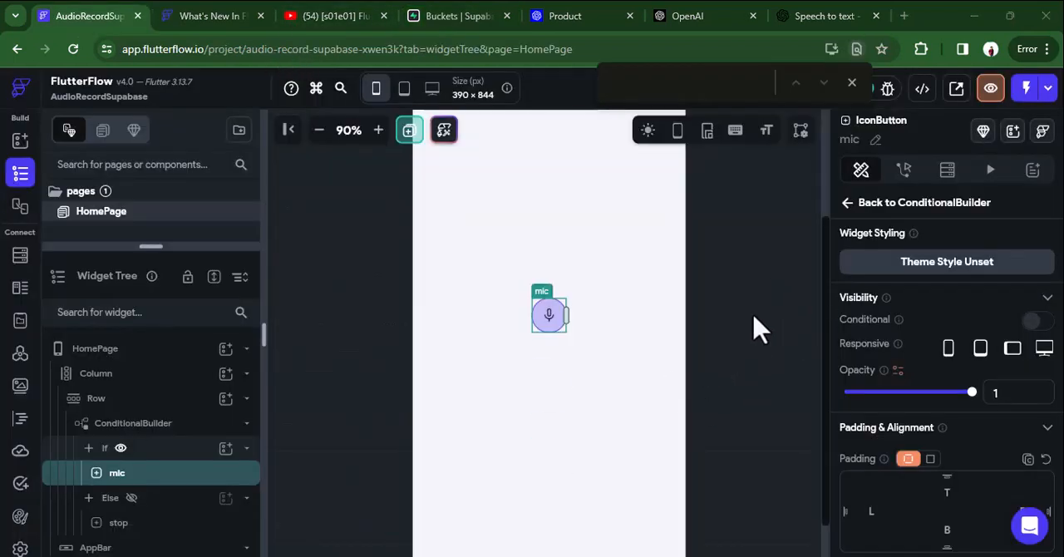
scroll(760, 329, "up", 2)
scroll(760, 329, "down", 5)
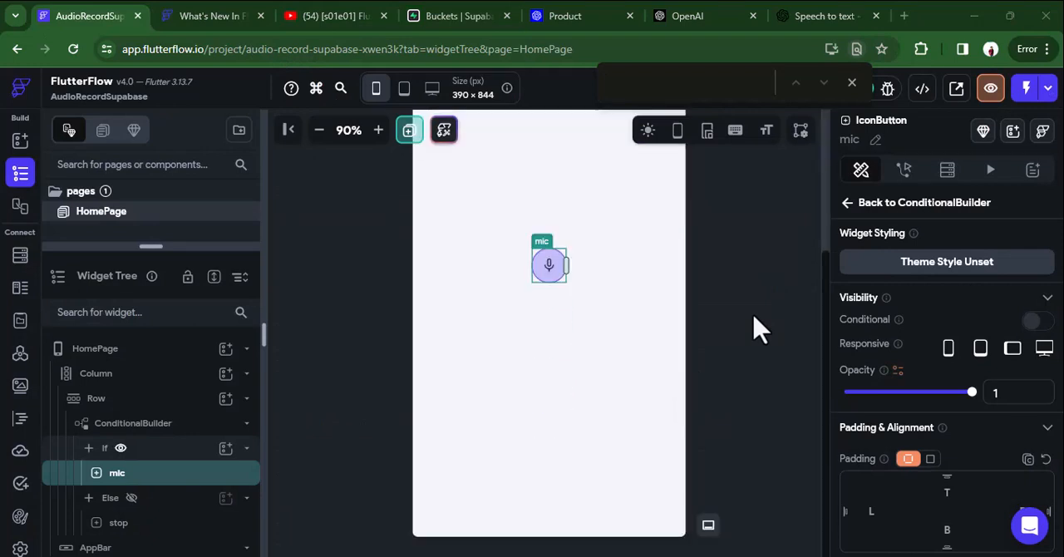
scroll(757, 328, "up", 5)
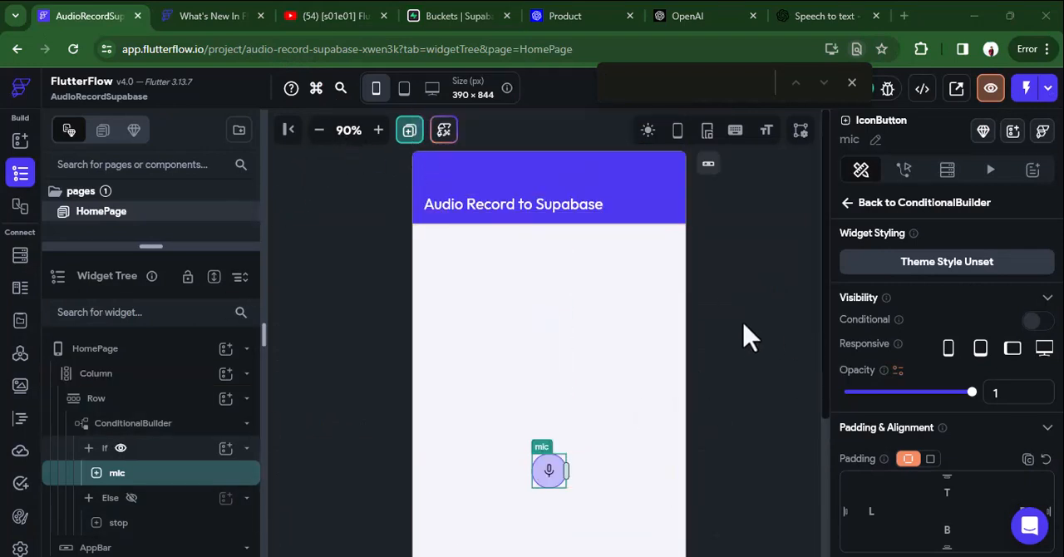
scroll(744, 334, "down", 2)
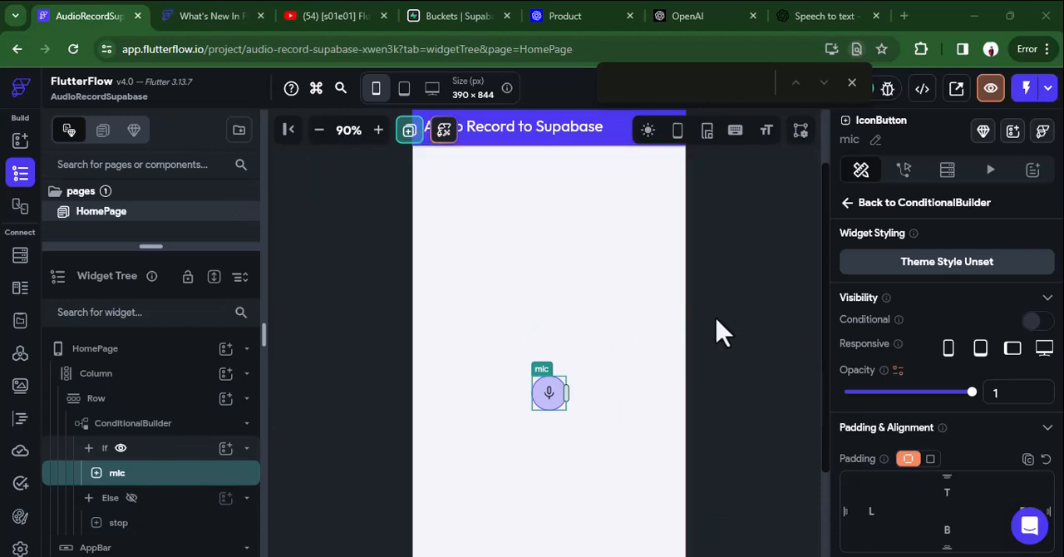
Add a Request Permissions action to the mic button's On Tap flow and close the action flow editor.
left_click(903, 170)
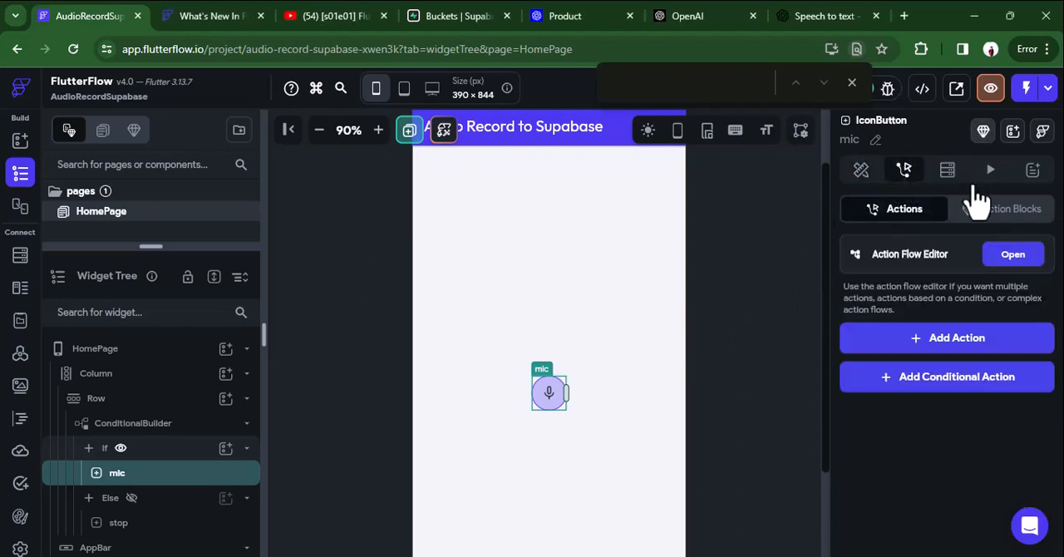
left_click(1014, 256)
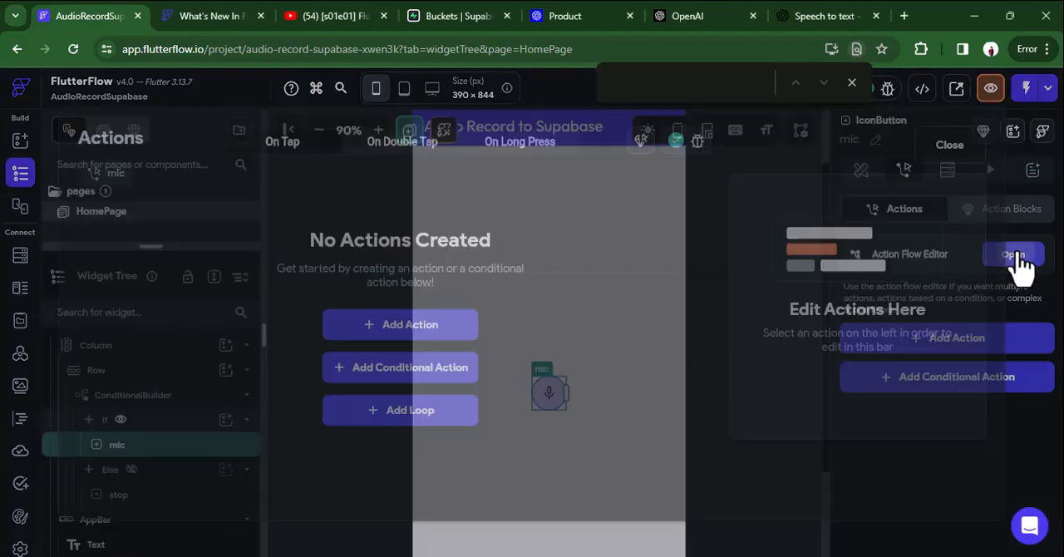
left_click(432, 489)
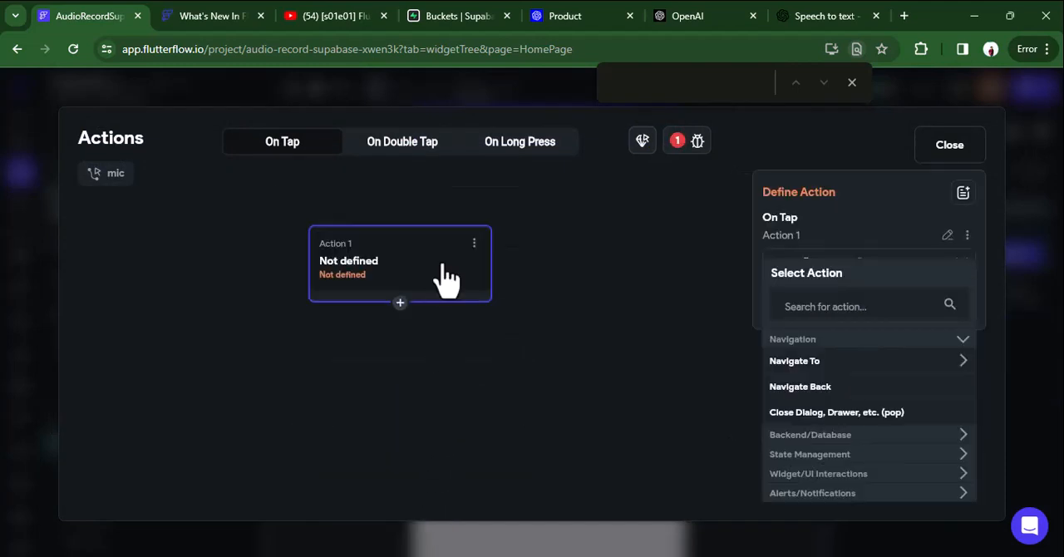
left_click(815, 306)
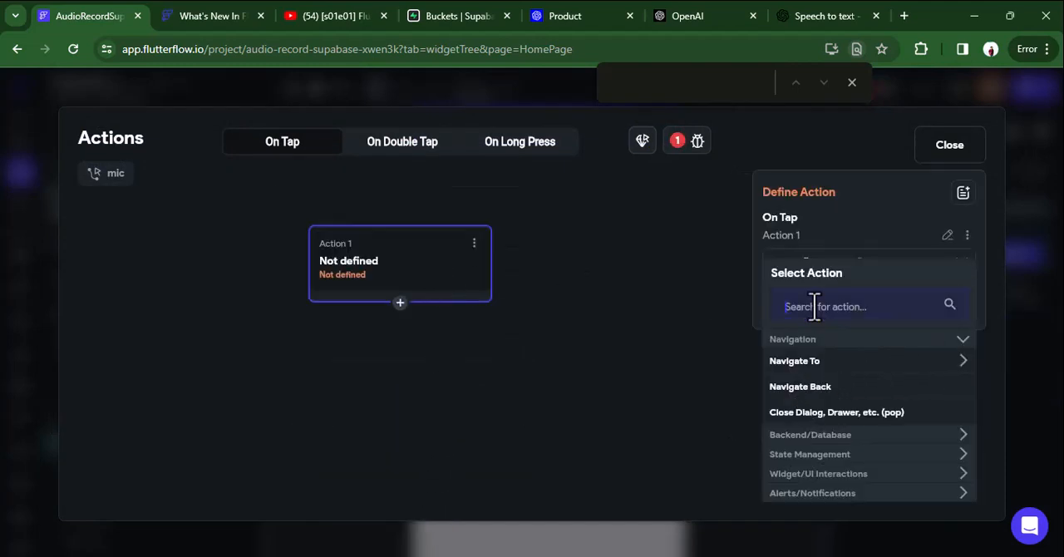
type("permi")
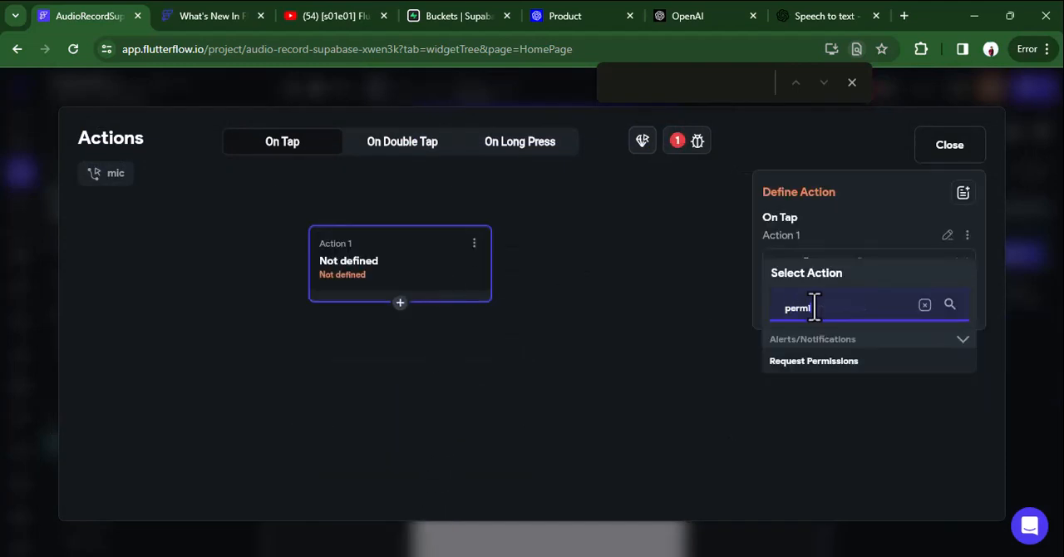
left_click(815, 362)
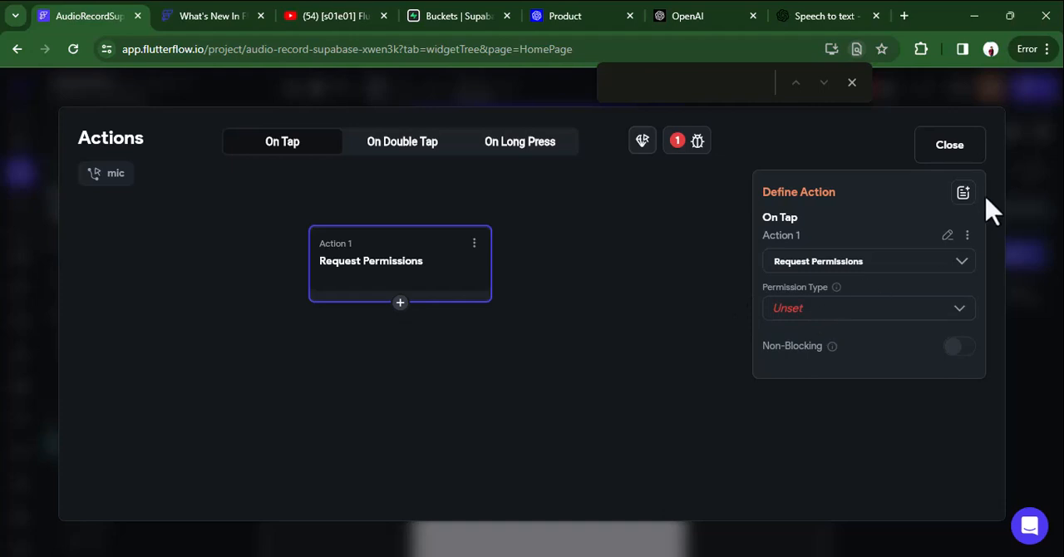
left_click(948, 150)
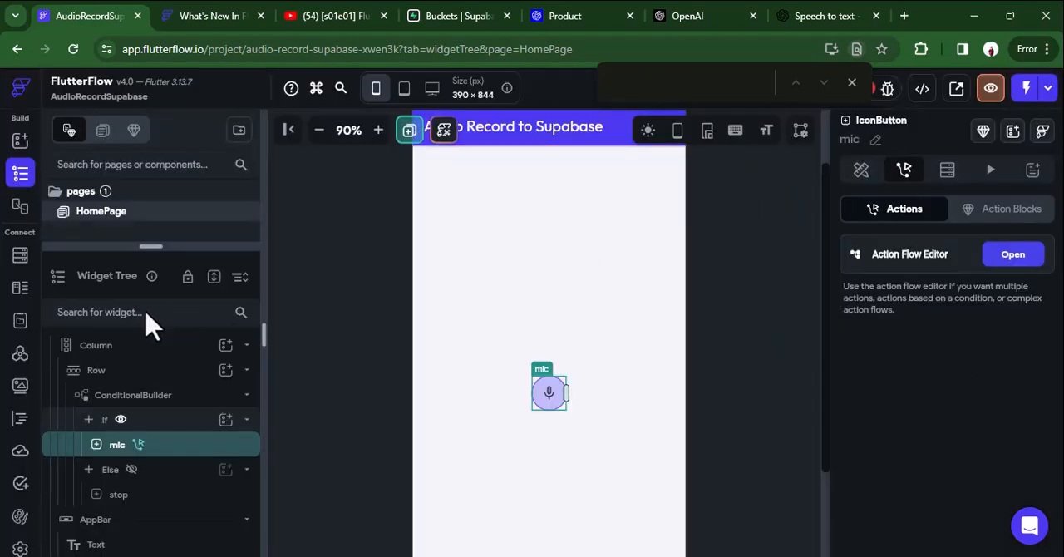
Enable the Microphone permission in the project settings and set the mic button's Request Permissions type to Microphone.
left_click(20, 549)
scroll(188, 466, "down", 2)
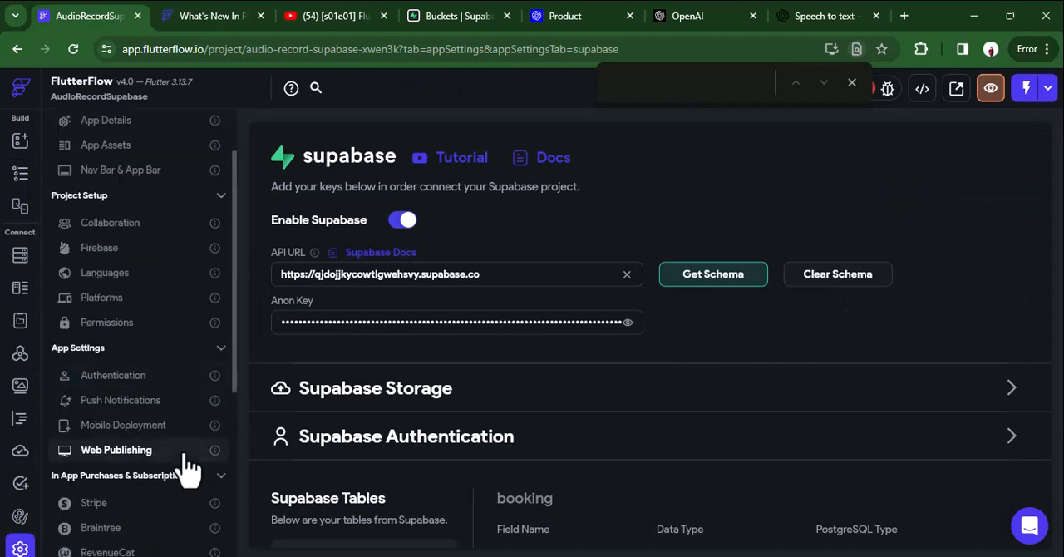
left_click(113, 326)
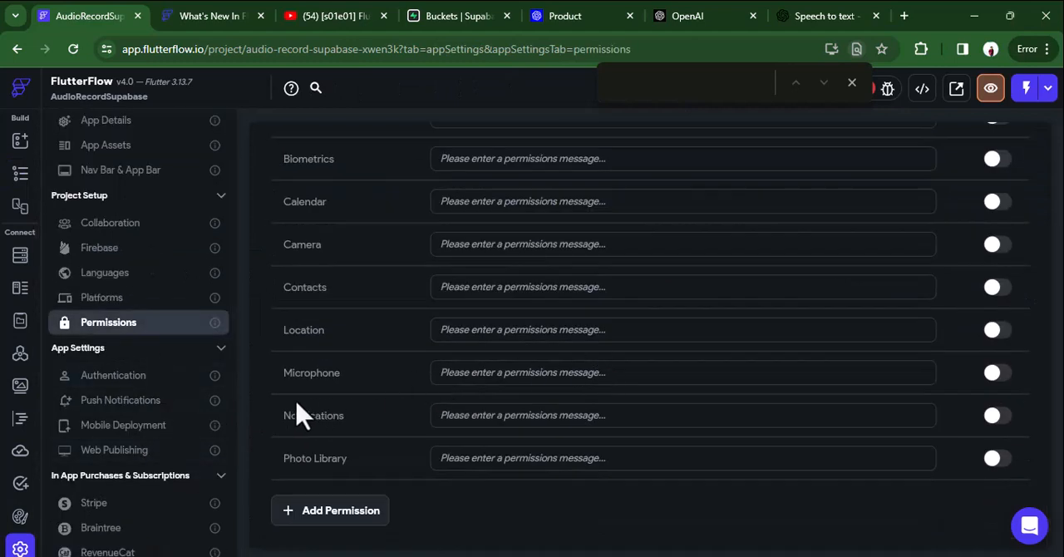
left_click(997, 374)
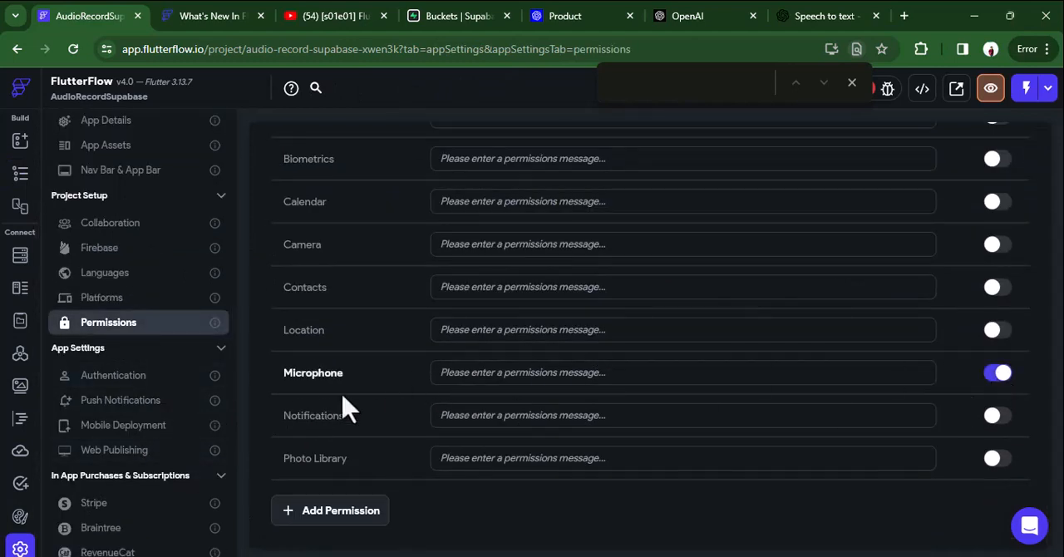
scroll(536, 399, "up", 2)
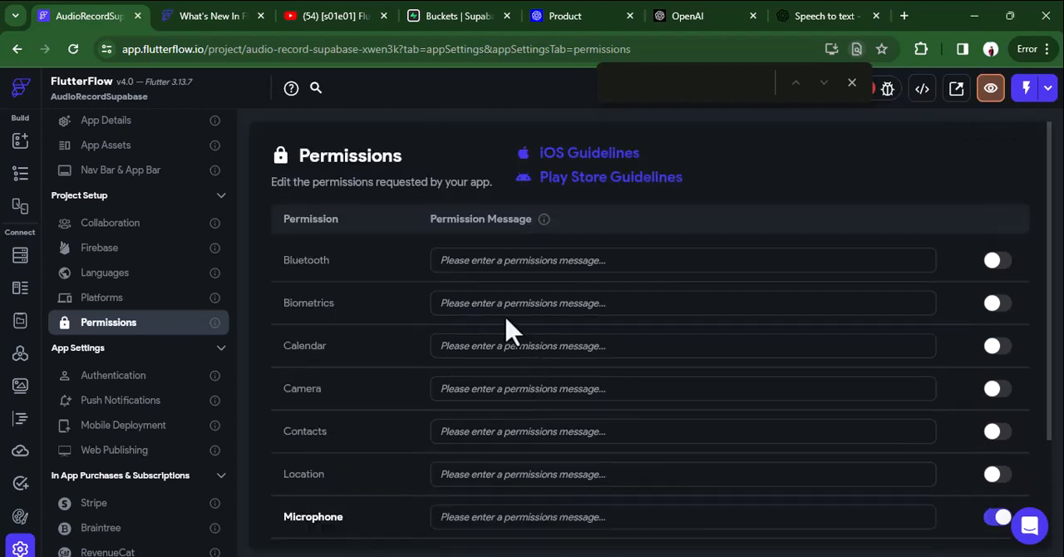
left_click(20, 174)
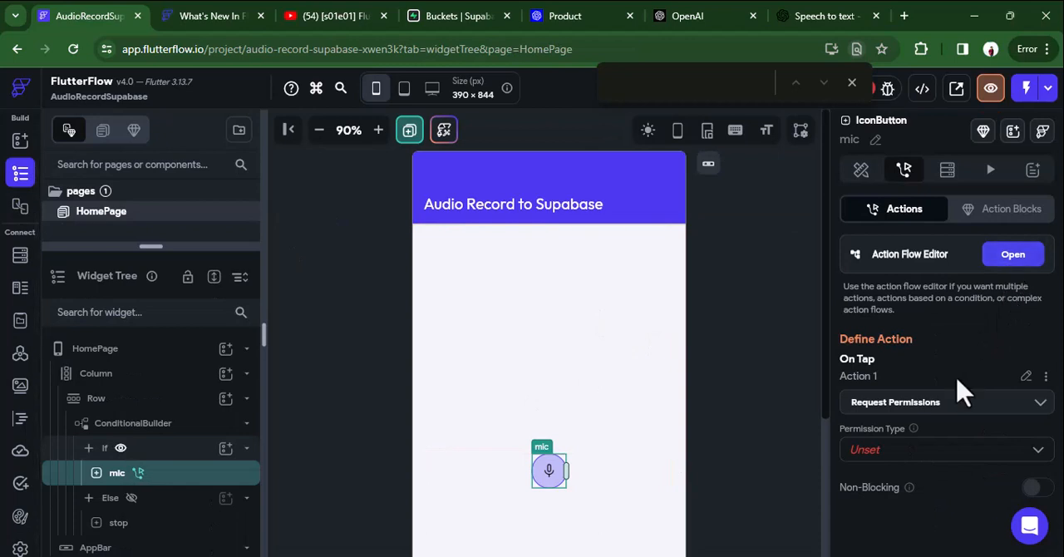
left_click(933, 449)
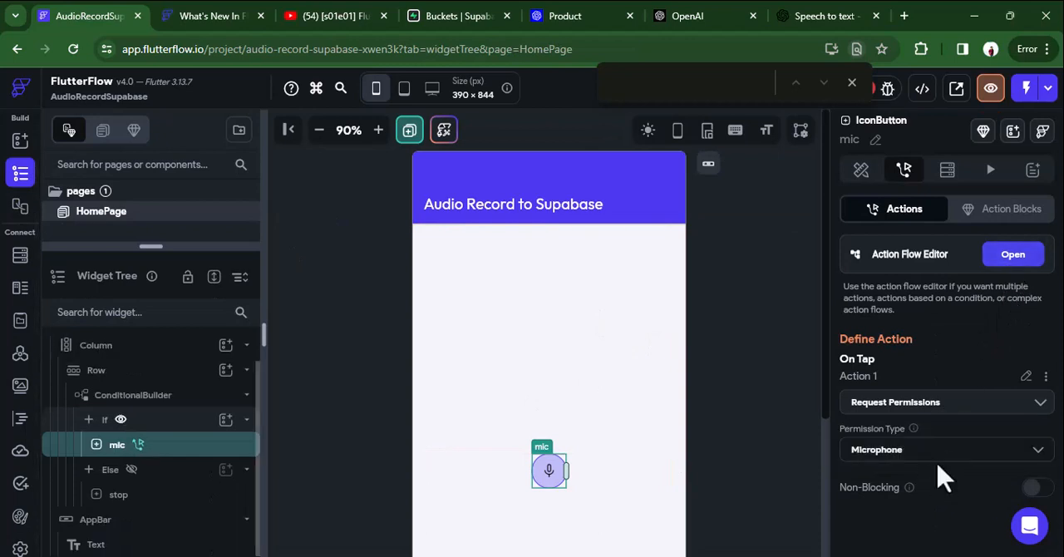
Add a conditional action after Request Permissions in the mic button's flow, using the Microphone permission as its condition.
left_click(1002, 254)
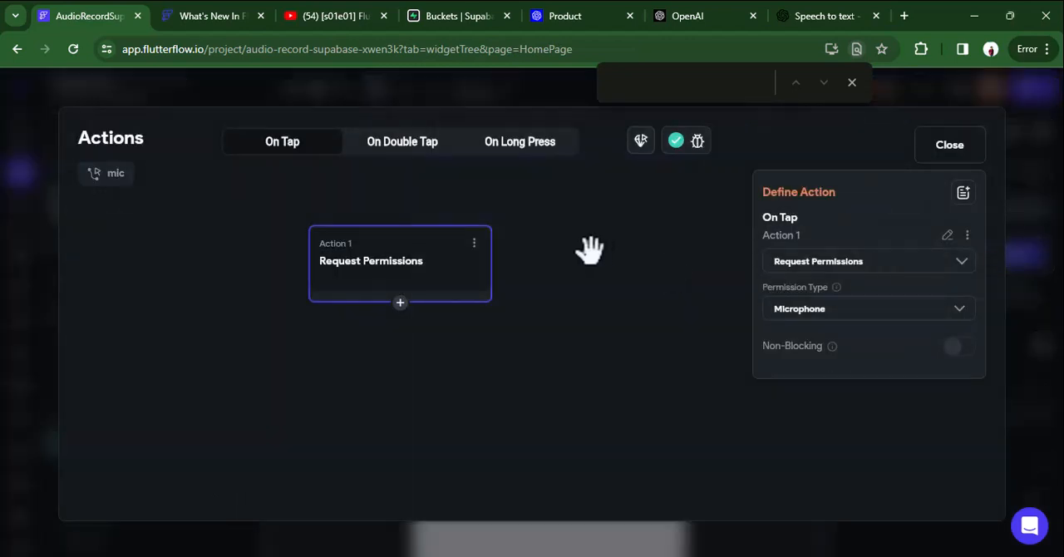
left_click(400, 302)
left_click(413, 376)
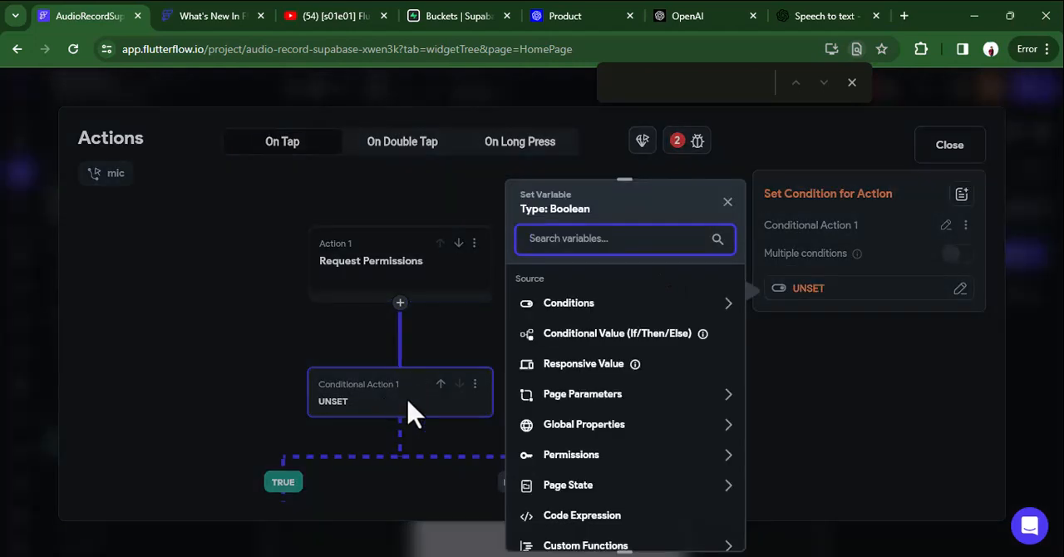
left_click(584, 456)
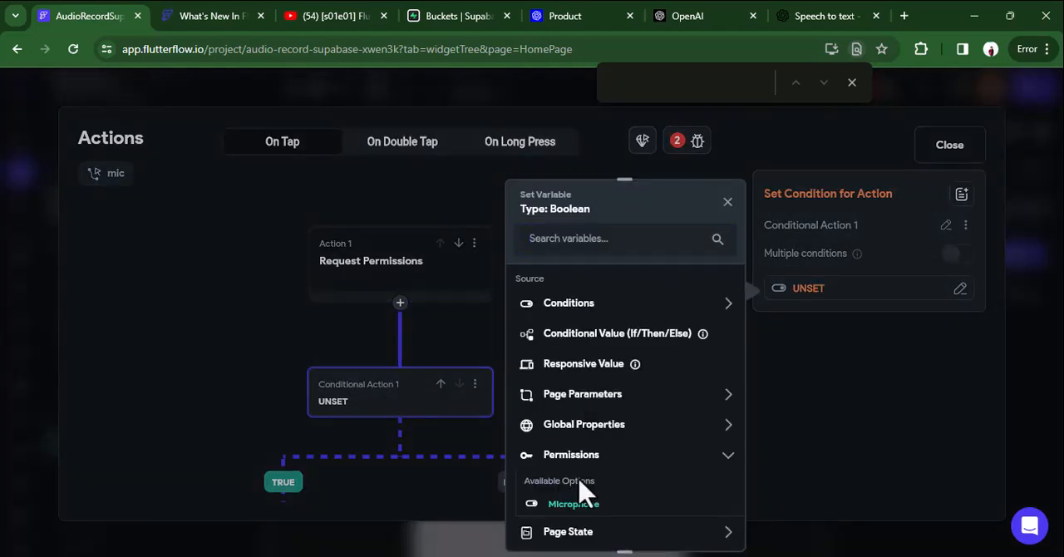
left_click(574, 505)
Add an Update Page State action to the TRUE branch of the Microphone condition.
left_click_drag(505, 424, 518, 309)
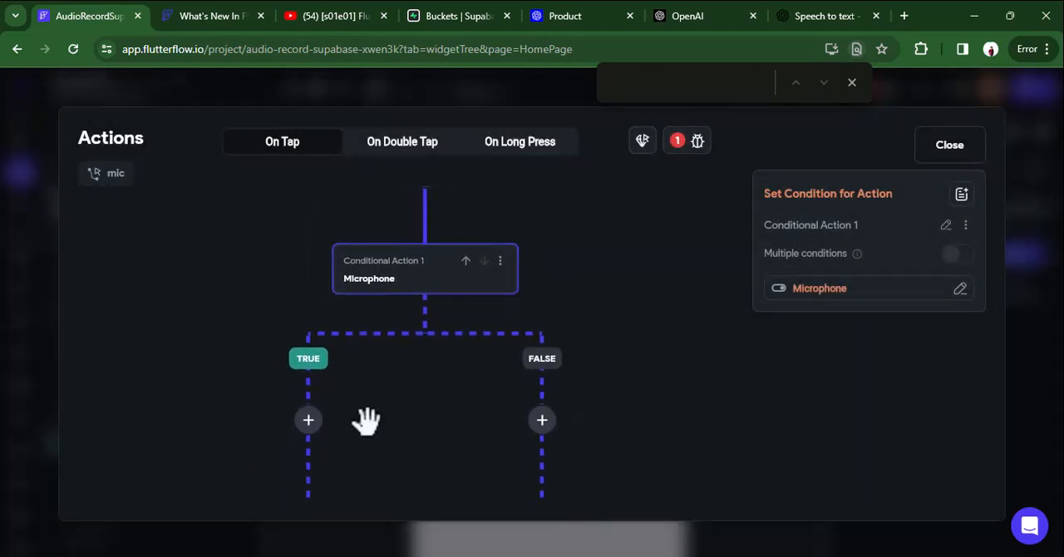
left_click(309, 431)
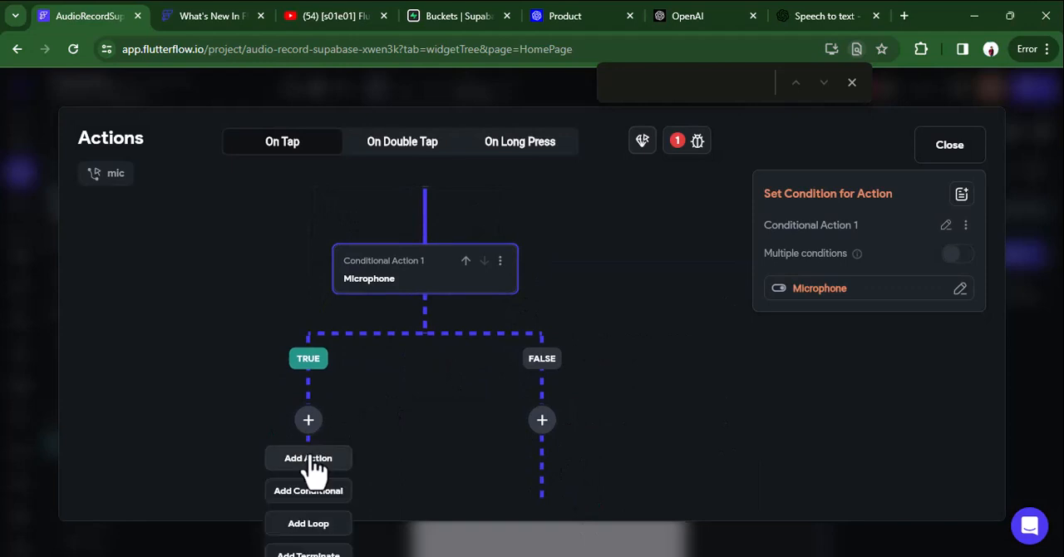
left_click(309, 459)
left_click_drag(493, 407, 480, 265)
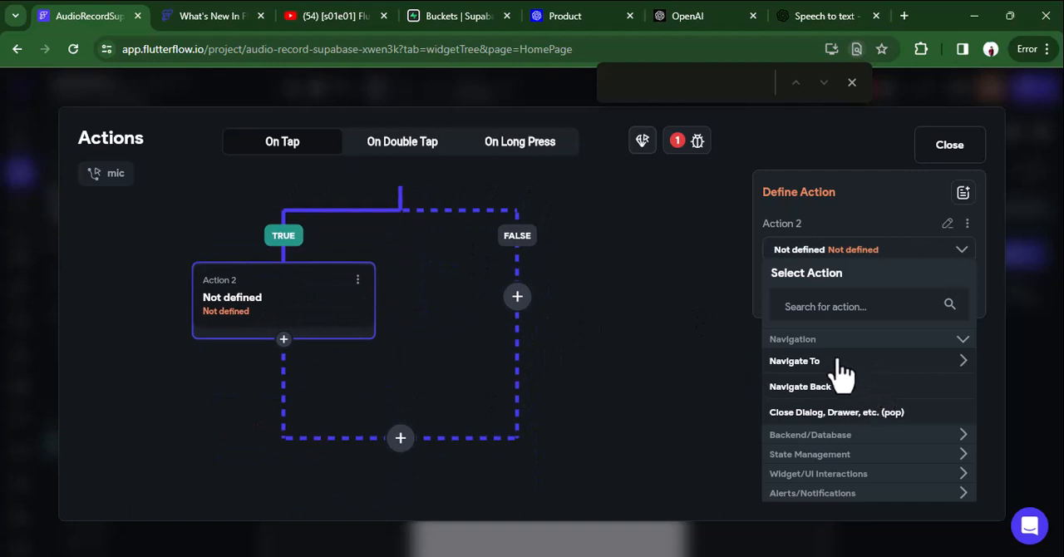
left_click(814, 307)
type("page")
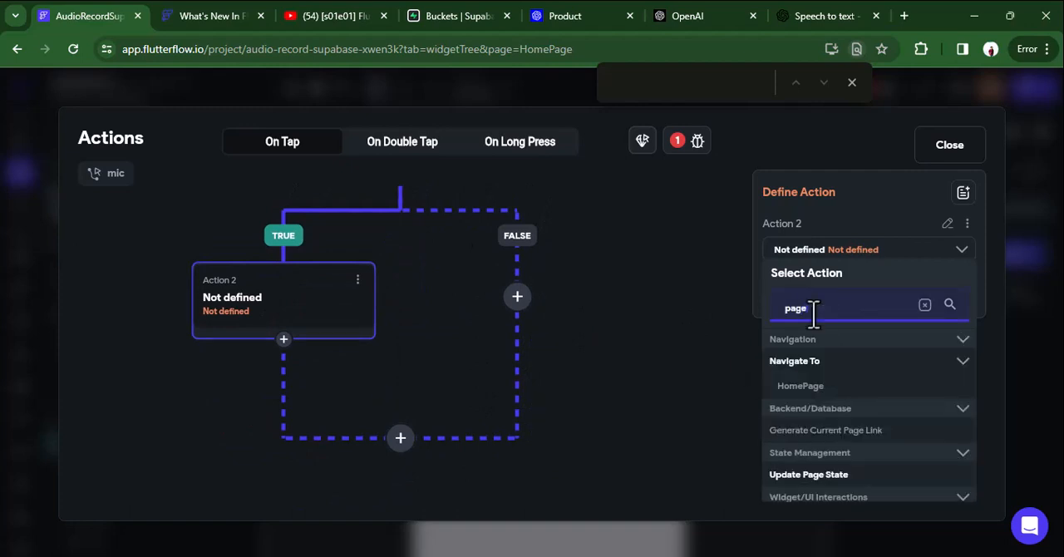
left_click(798, 476)
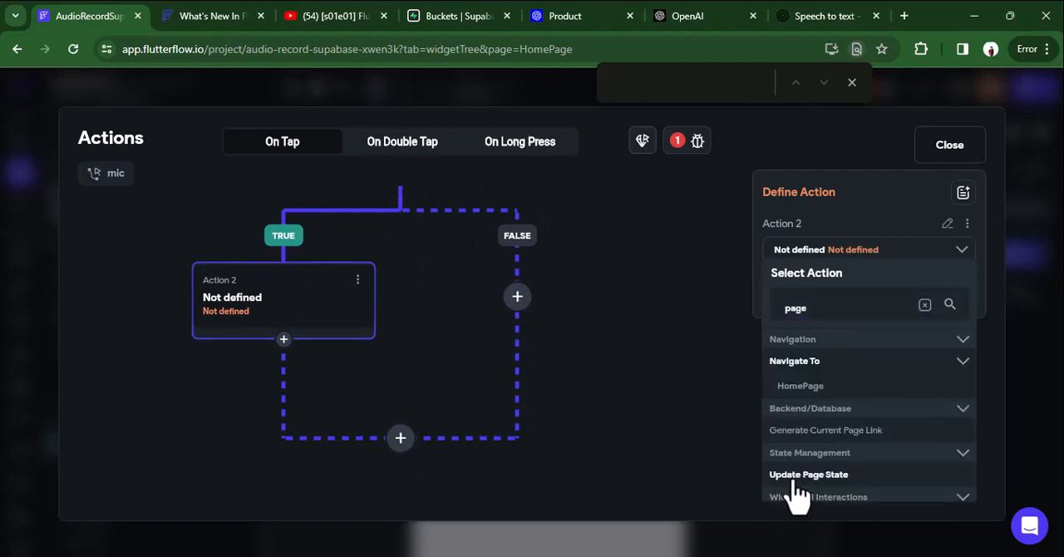
Add the isRecording field to the Update Page State action with update type Set Value and value True.
left_click(848, 320)
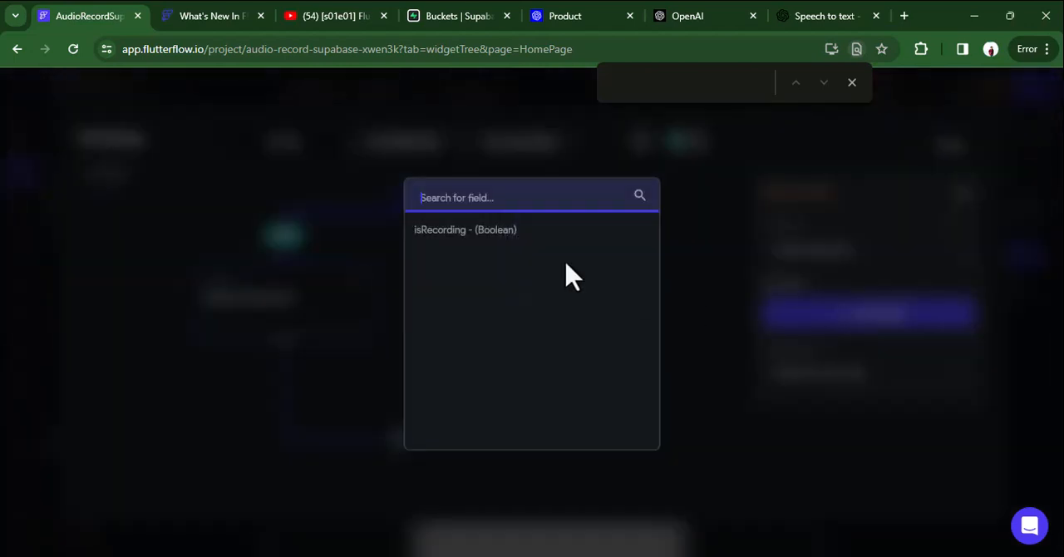
left_click(509, 233)
left_click(810, 404)
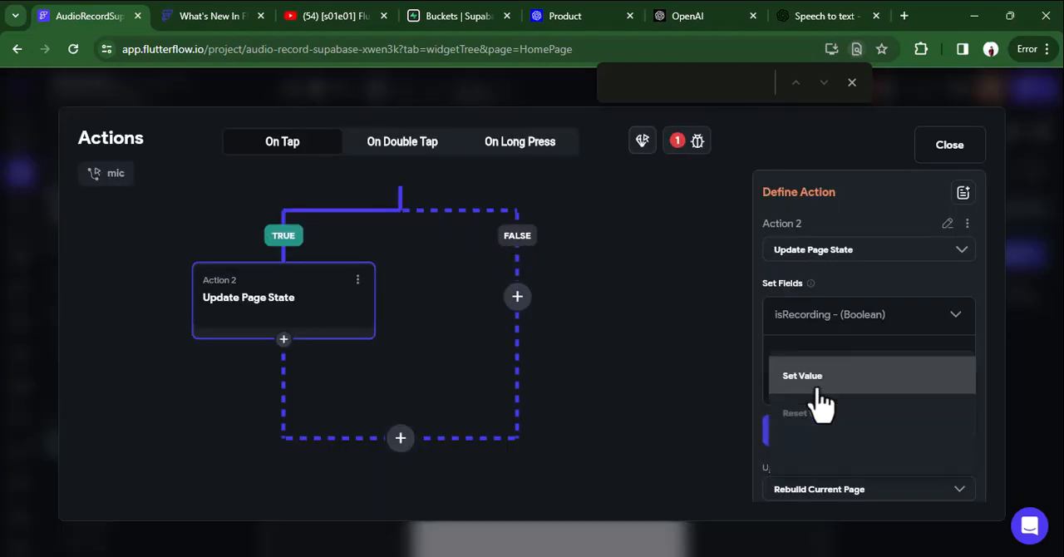
left_click(820, 391)
left_click(831, 428)
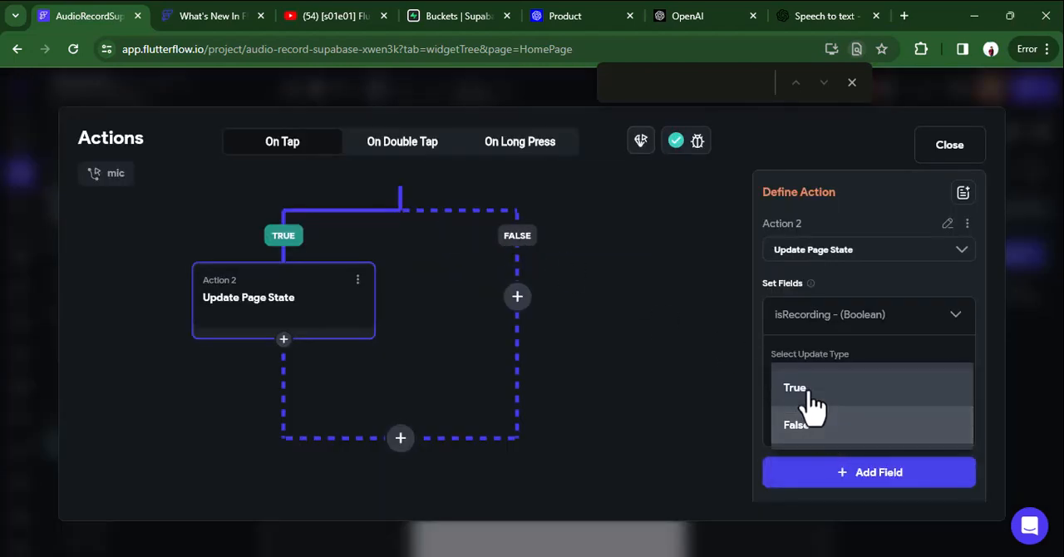
left_click(805, 389)
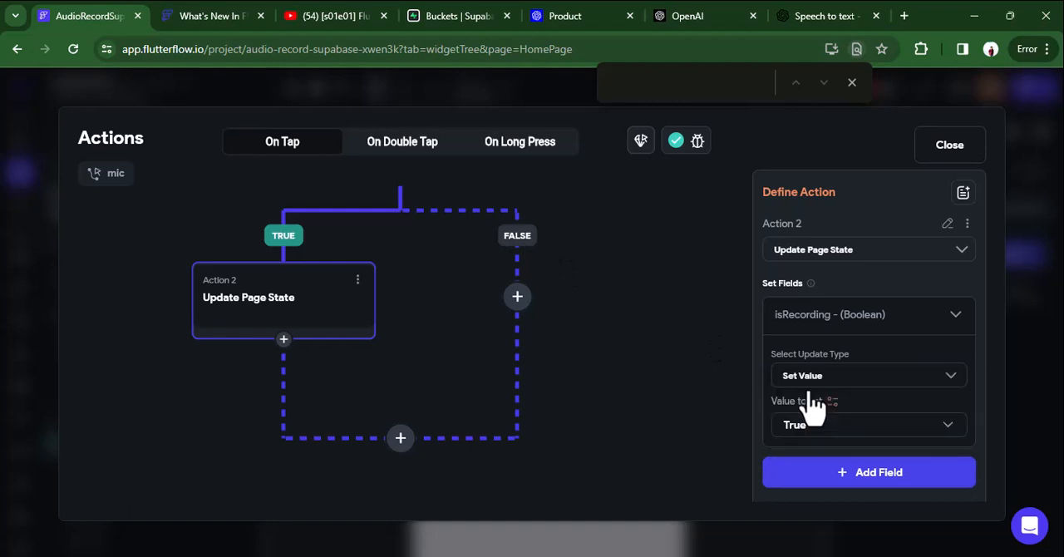
Add a Start Audio Recording action after Update Page State in the TRUE branch and name its recorder myrecord.
left_click(284, 340)
left_click(284, 372)
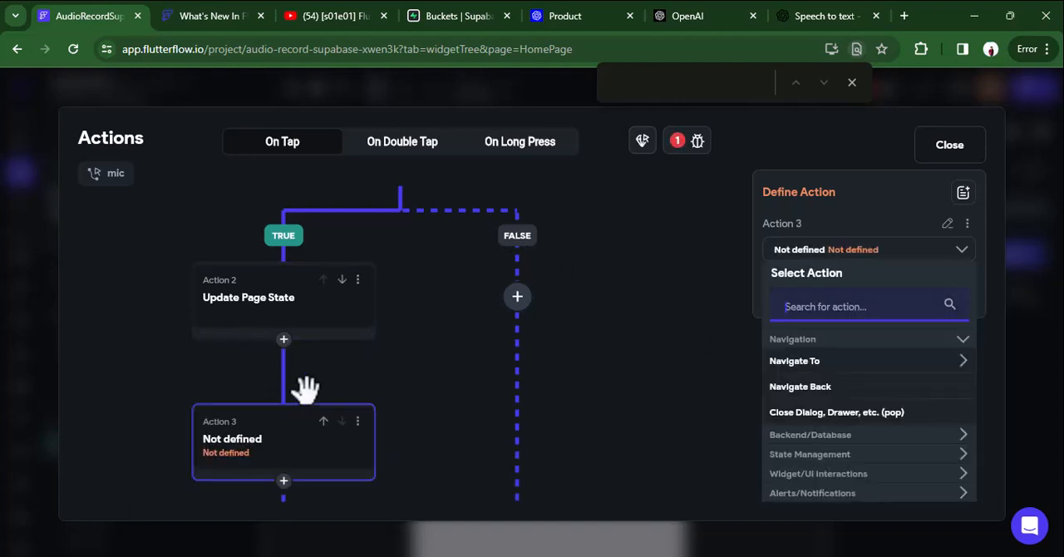
left_click(831, 339)
type("reco")
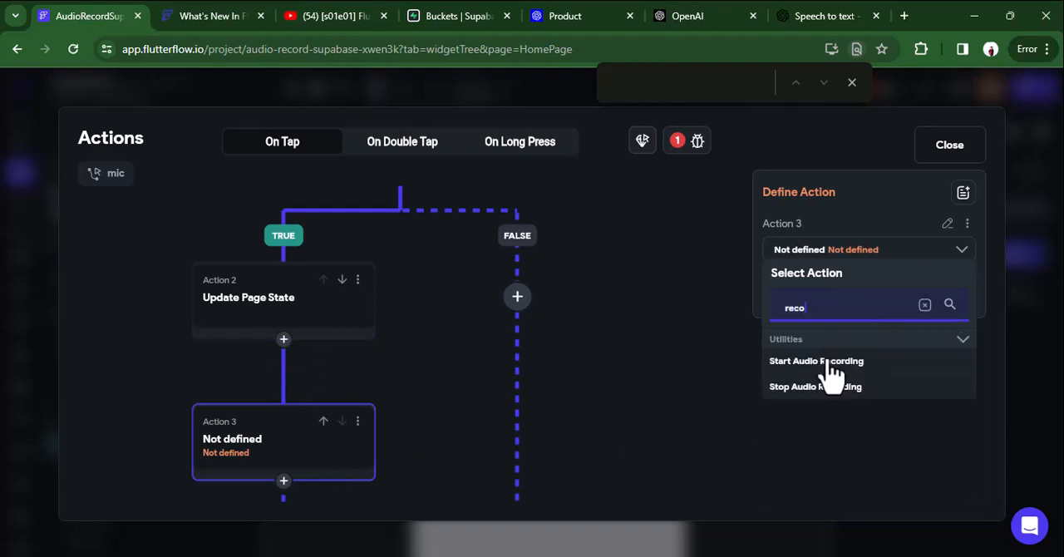
left_click(831, 366)
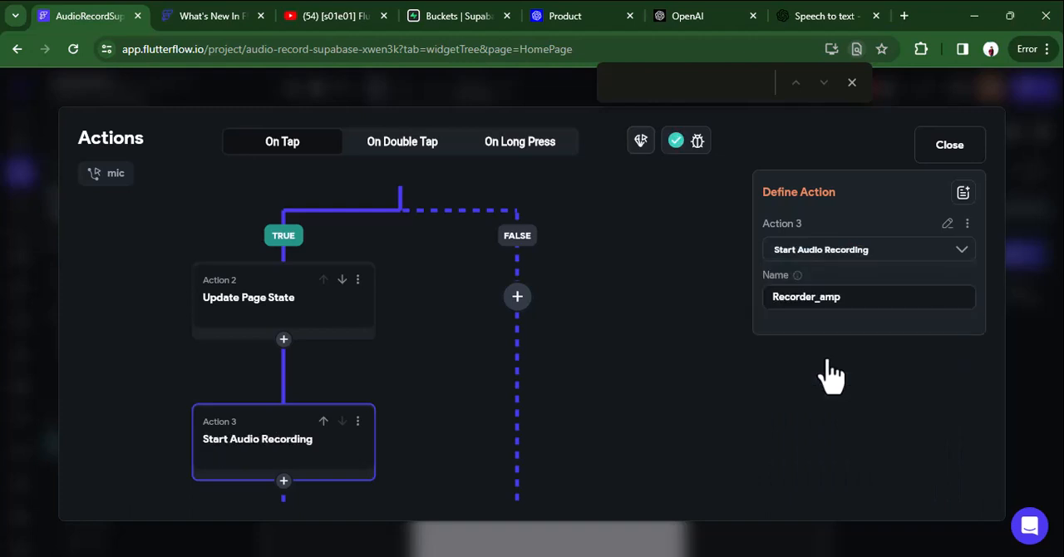
left_click_drag(842, 297, 732, 308)
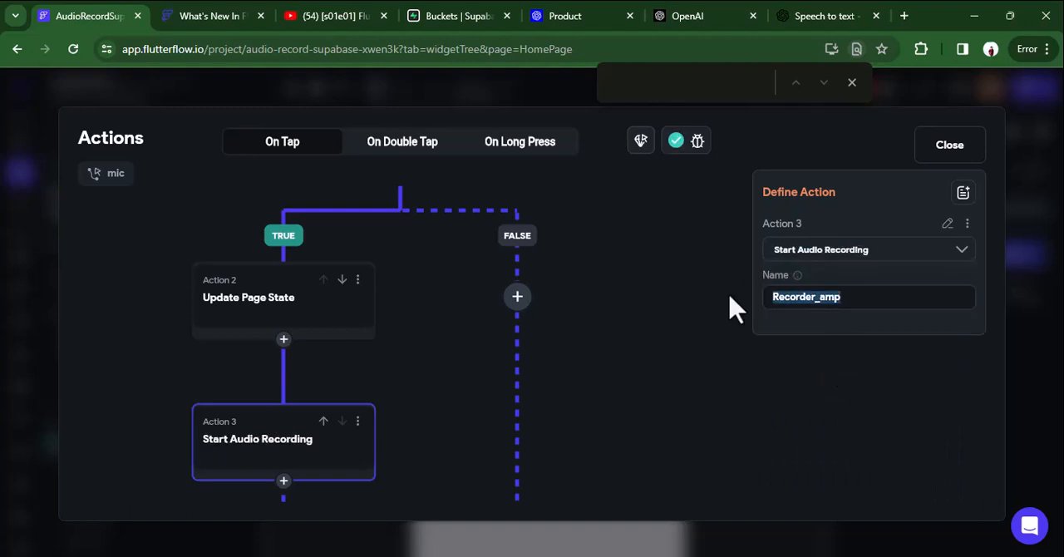
type("myrecord")
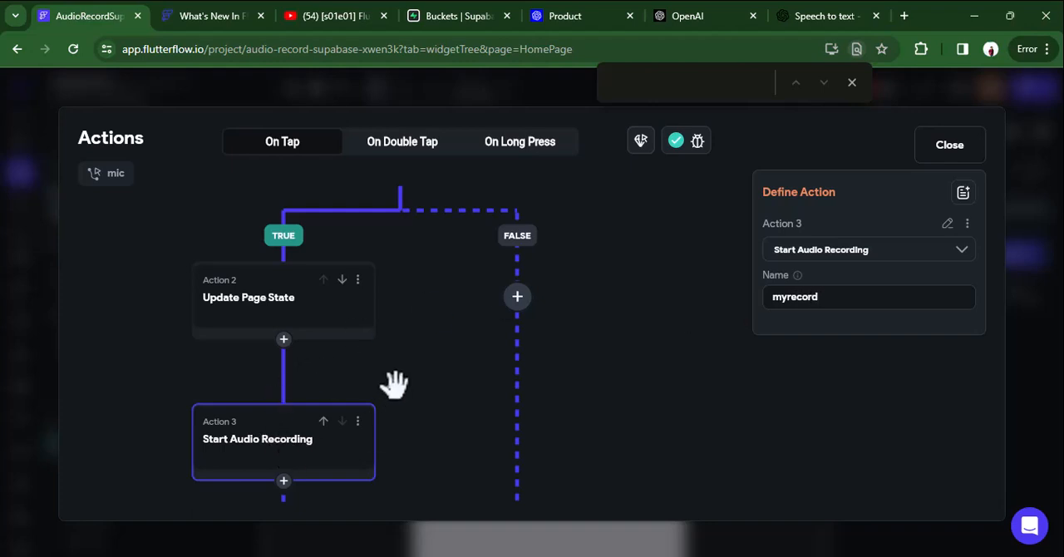
Add a Show Snack Bar action with the message "Permission denied" to the FALSE branch of the Microphone condition.
left_click(519, 299)
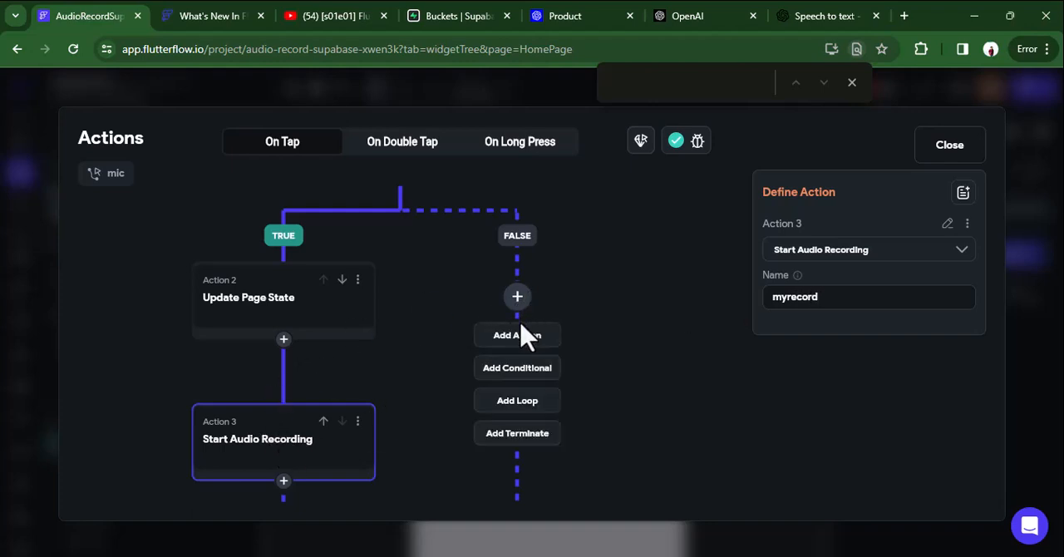
left_click(524, 337)
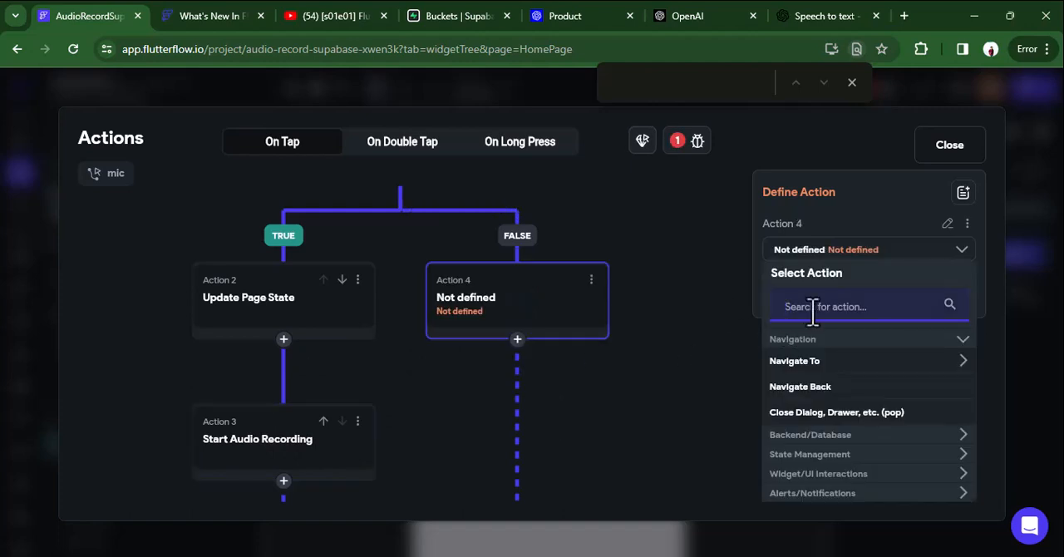
type("sna")
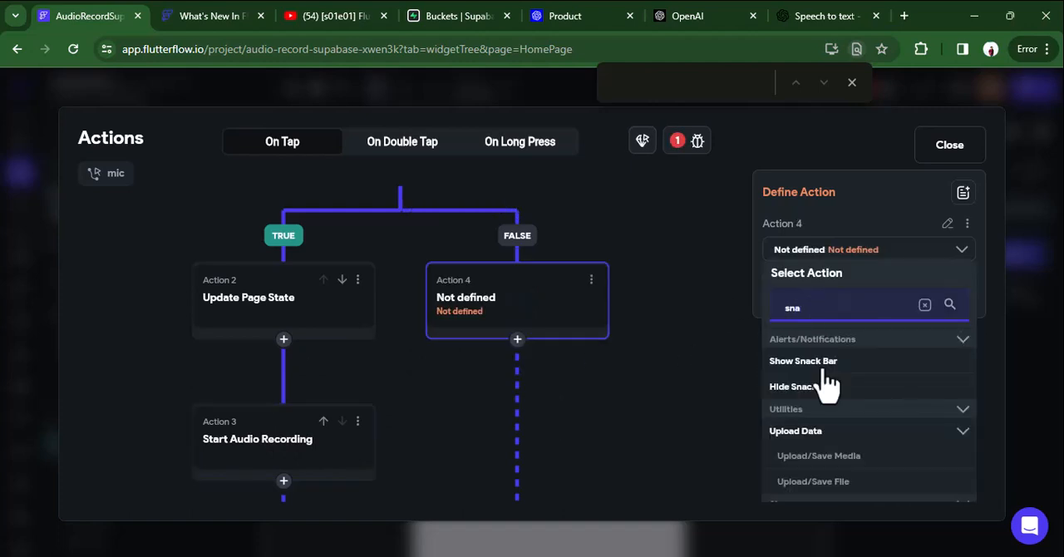
left_click(826, 366)
left_click(821, 357)
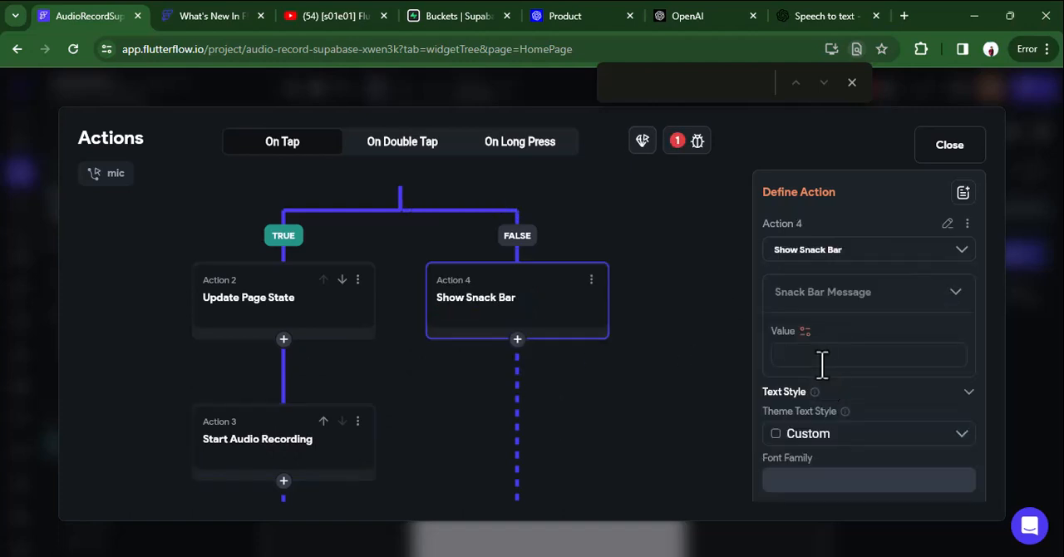
type("Permission denied")
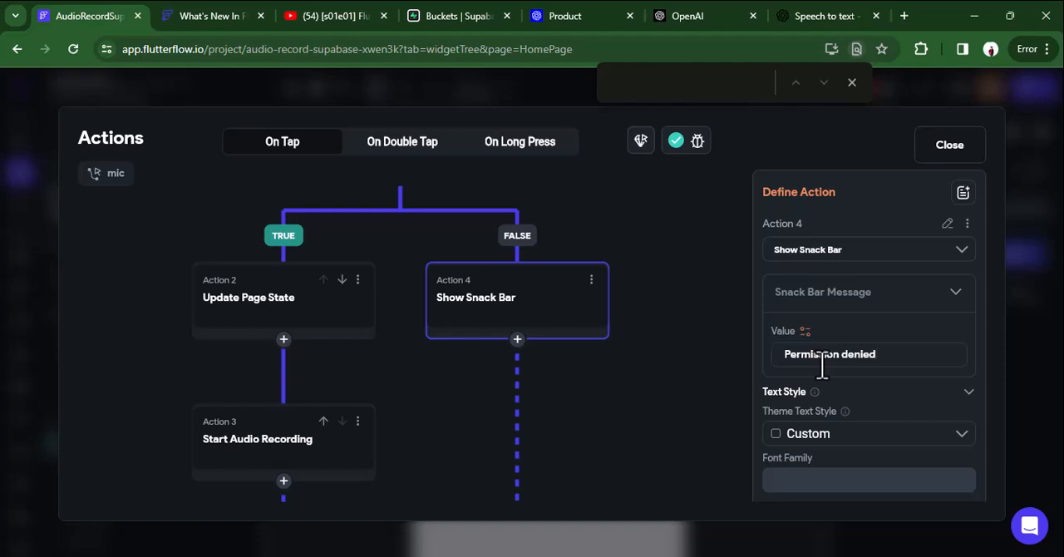
Set the snack bar's font size to 14 and its background color to the Error theme color, and close the action flow.
scroll(827, 382, "down", 3)
left_click(820, 340)
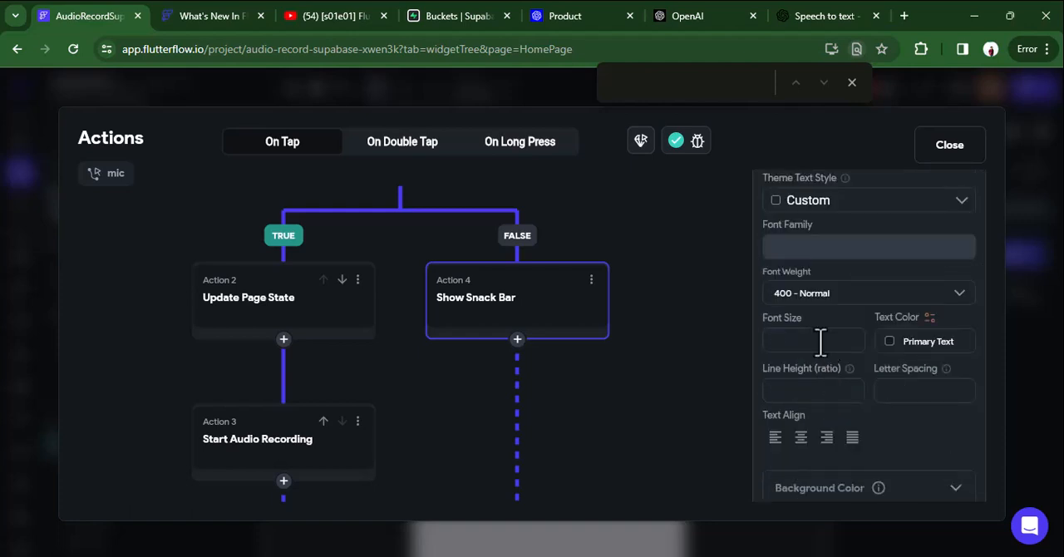
scroll(820, 341, "down", 2)
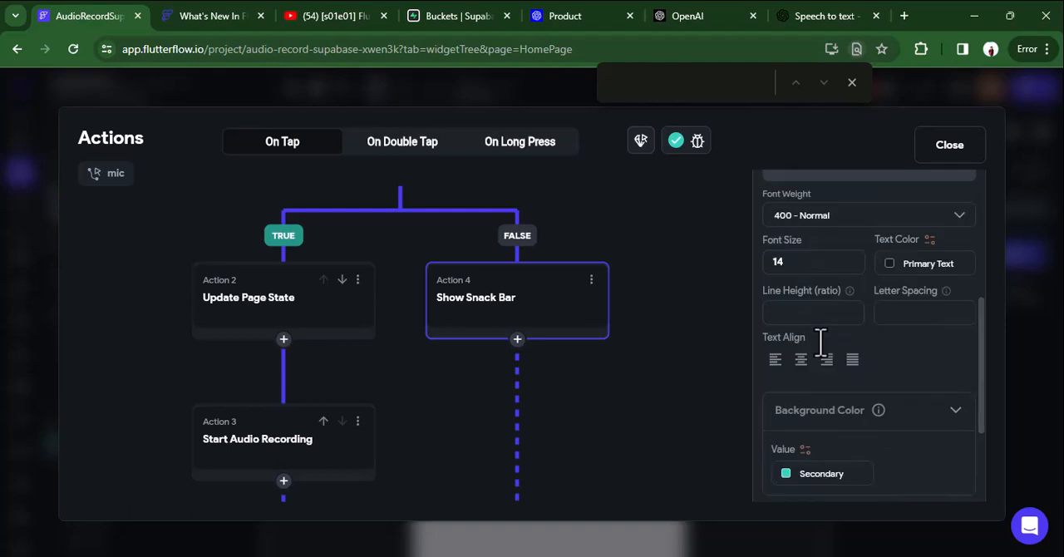
left_click(794, 474)
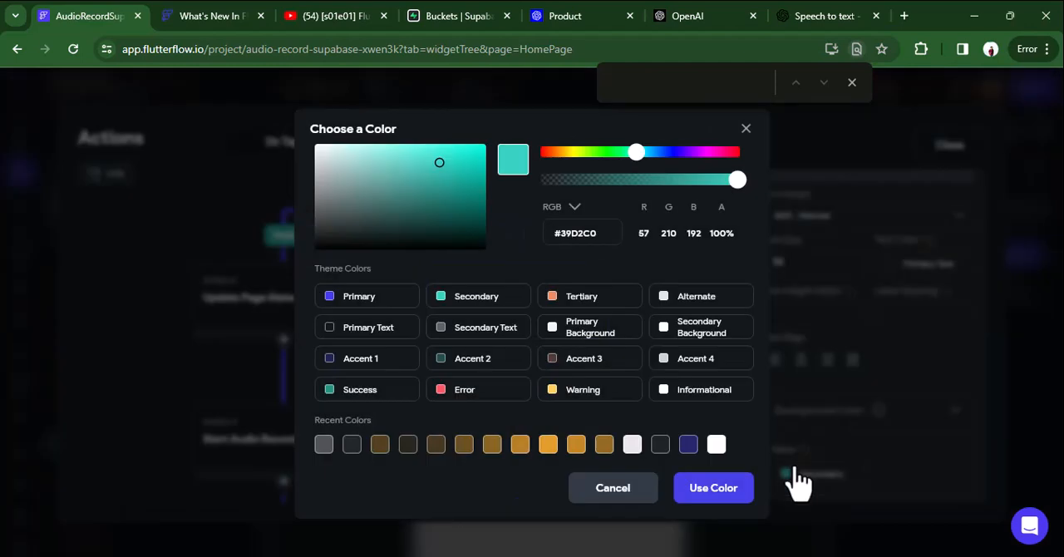
left_click(472, 392)
scroll(689, 227, "up", 3)
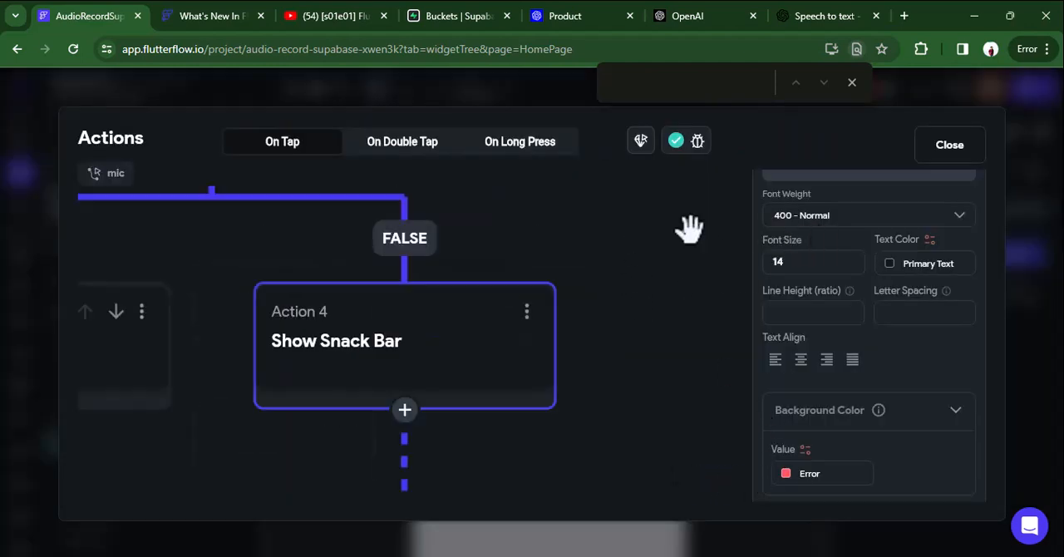
left_click(852, 83)
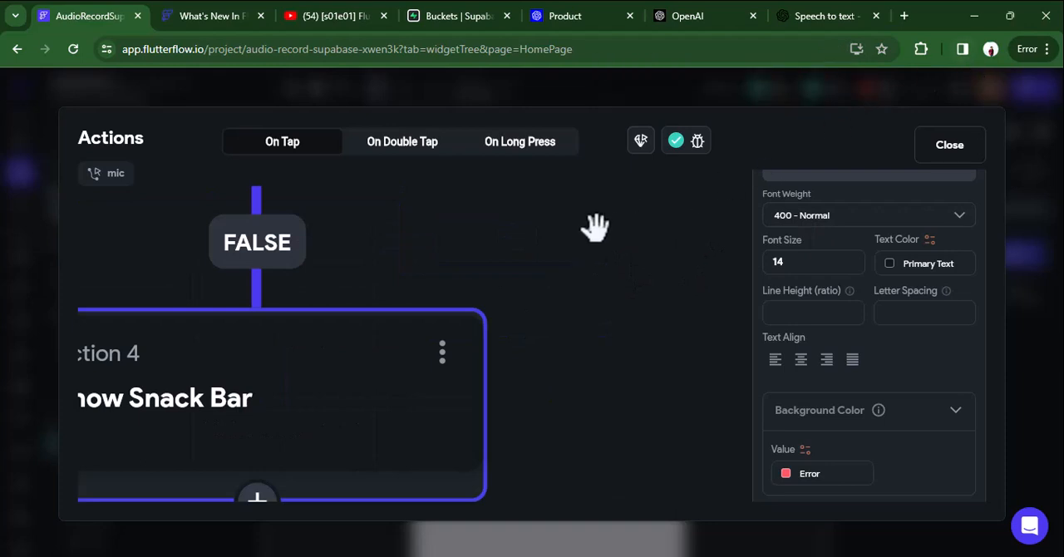
left_click_drag(430, 203, 574, 304)
scroll(620, 233, "down", 3)
left_click(939, 148)
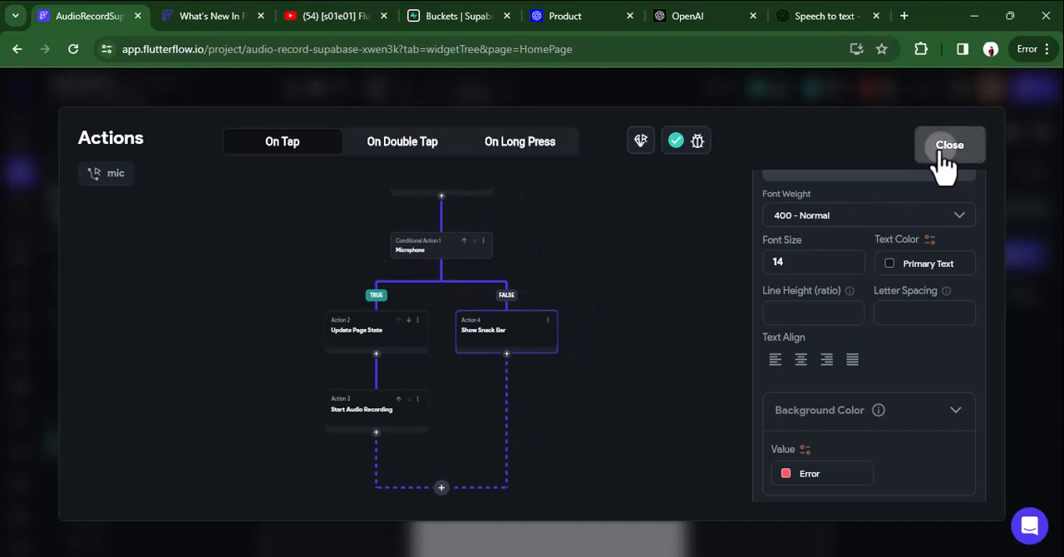
Resolve the missing Microphone permission message by entering "This app require microphone access" in the app's permission settings.
left_click(867, 89)
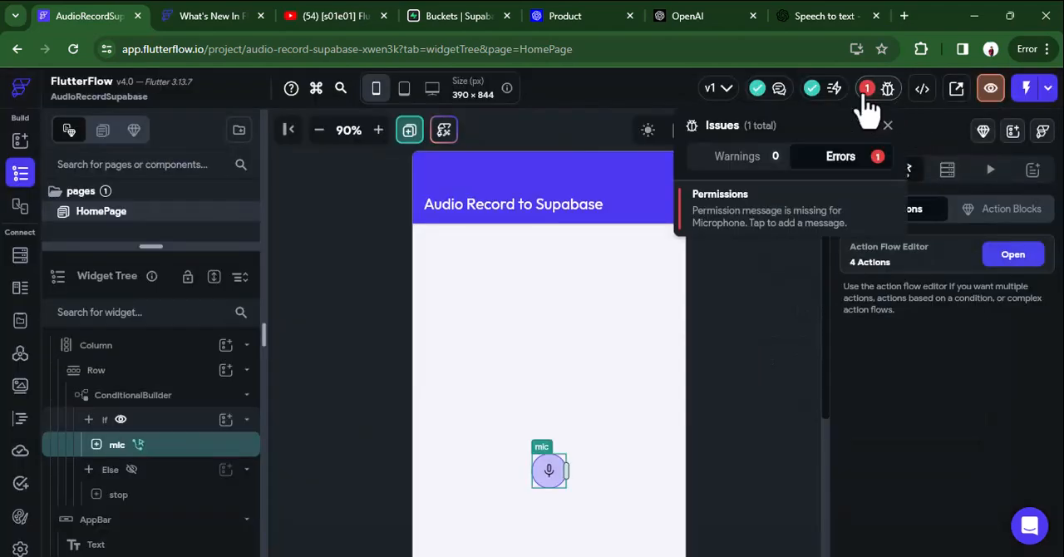
left_click(769, 208)
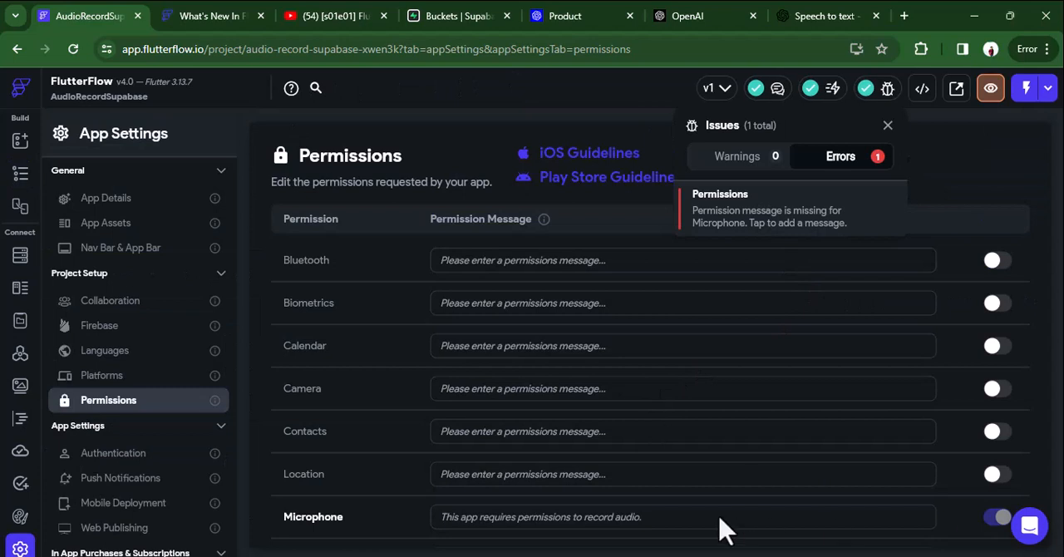
left_click(568, 522)
type("This app require microphon")
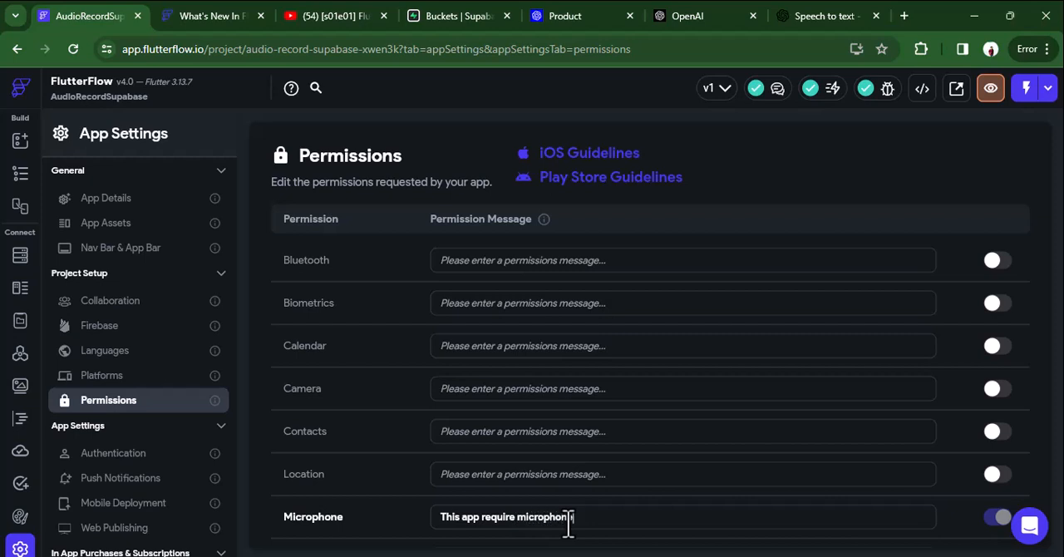
type("access")
Add an Update Page State action to the stop button's On Tap action flow.
left_click(15, 171)
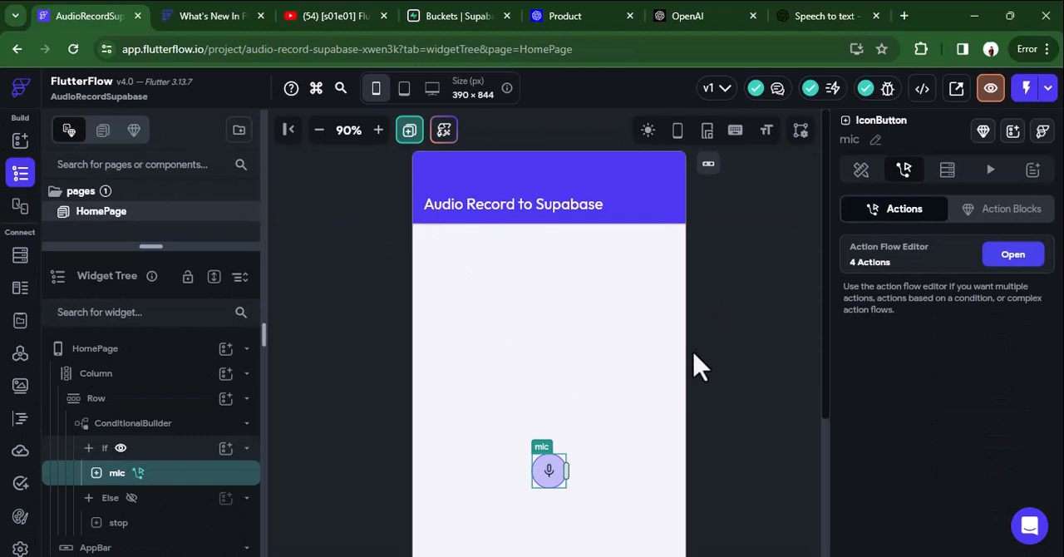
left_click(114, 529)
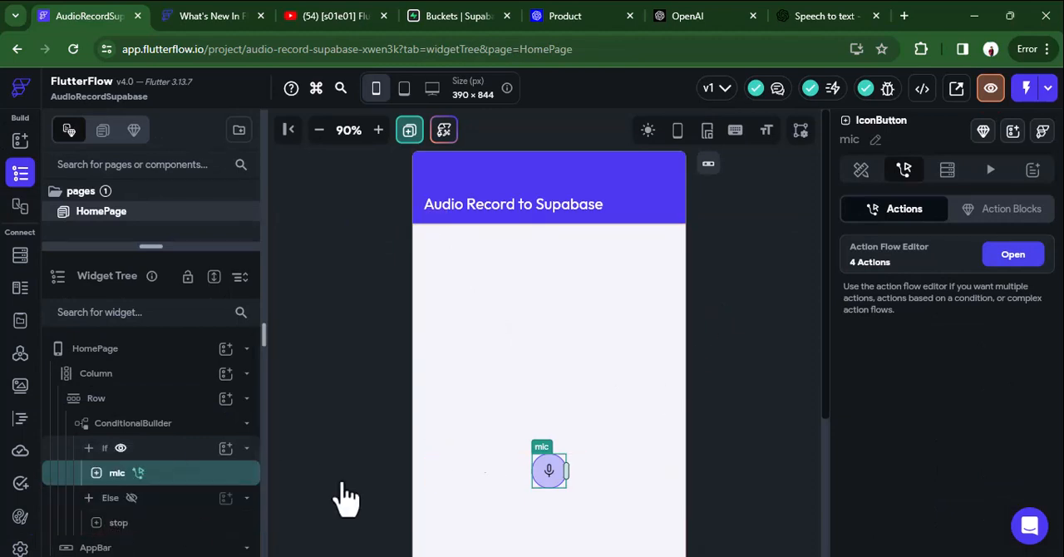
left_click(904, 170)
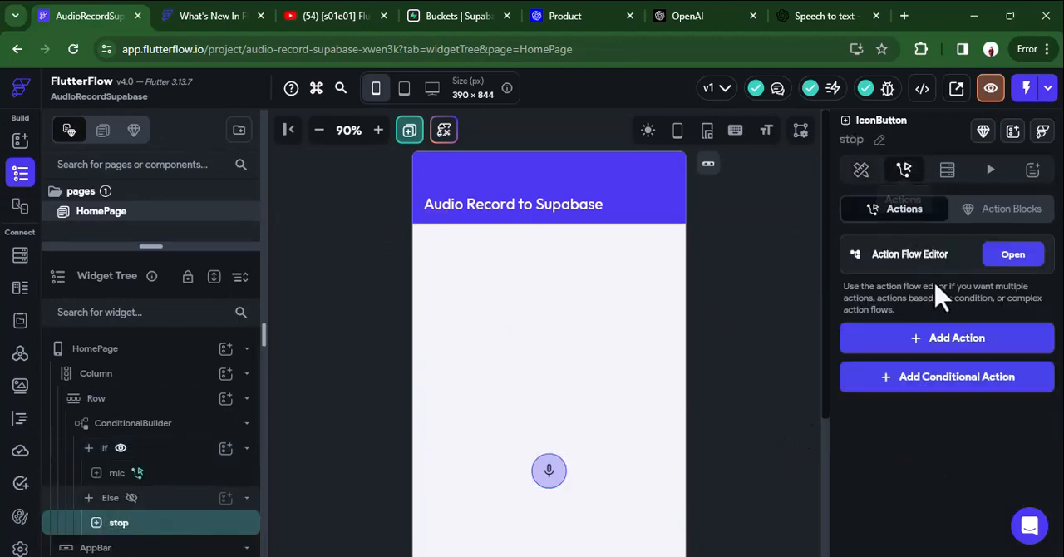
left_click(1012, 255)
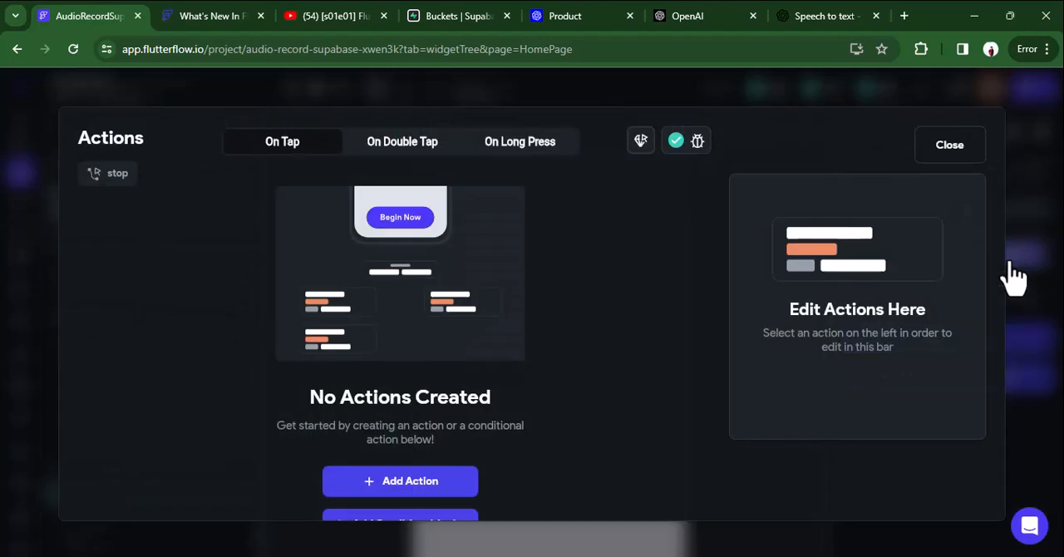
left_click(384, 486)
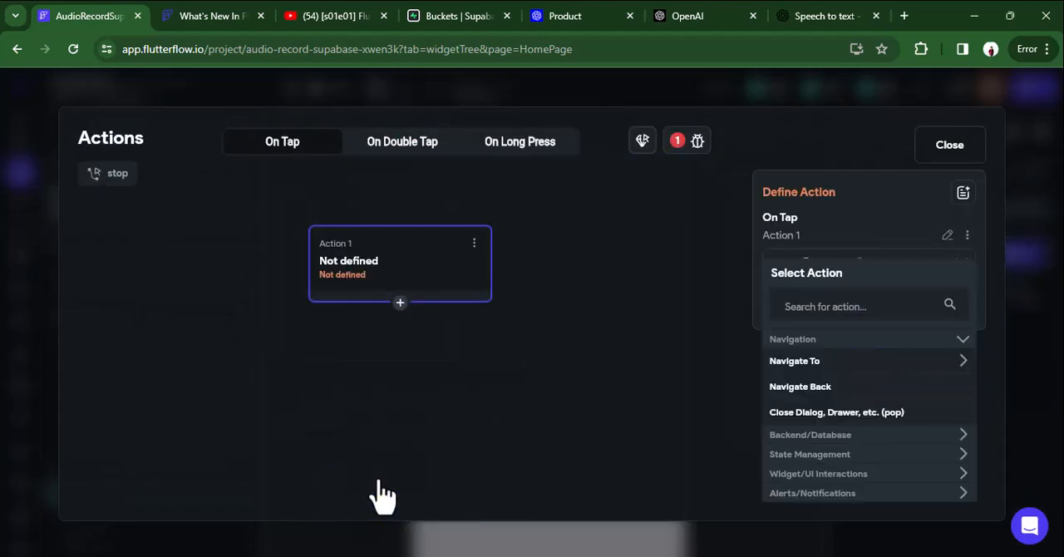
left_click(818, 309)
type("pag")
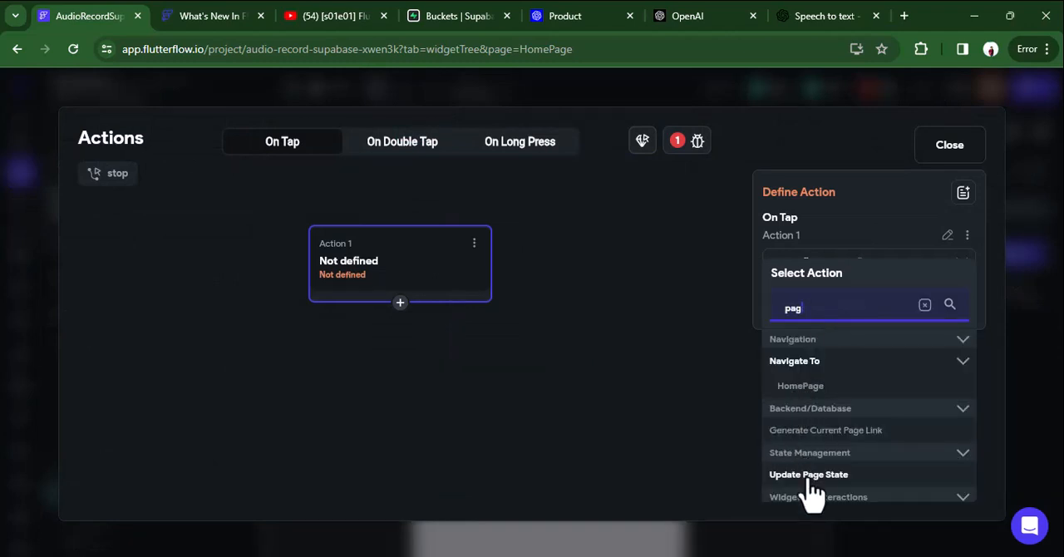
left_click(806, 475)
Add the isRecording field to the stop button's Update Page State action with update type Set Value and value False.
left_click(825, 332)
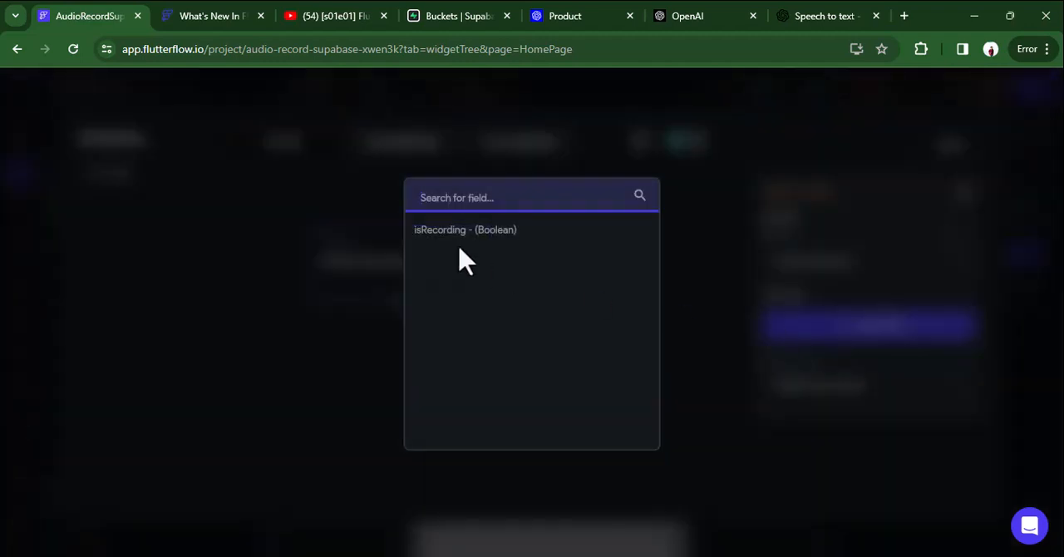
left_click(439, 228)
left_click(865, 387)
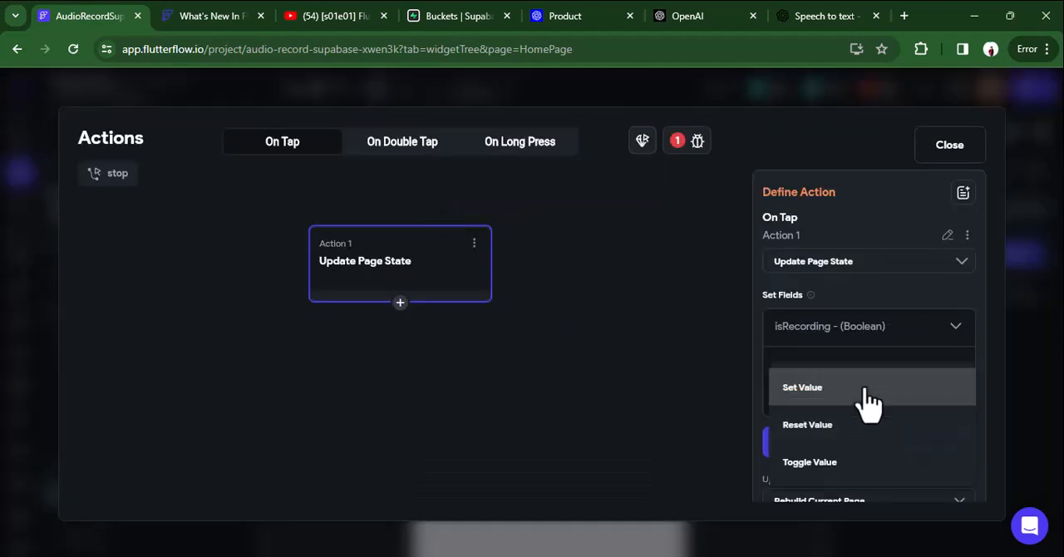
left_click(808, 398)
left_click(813, 441)
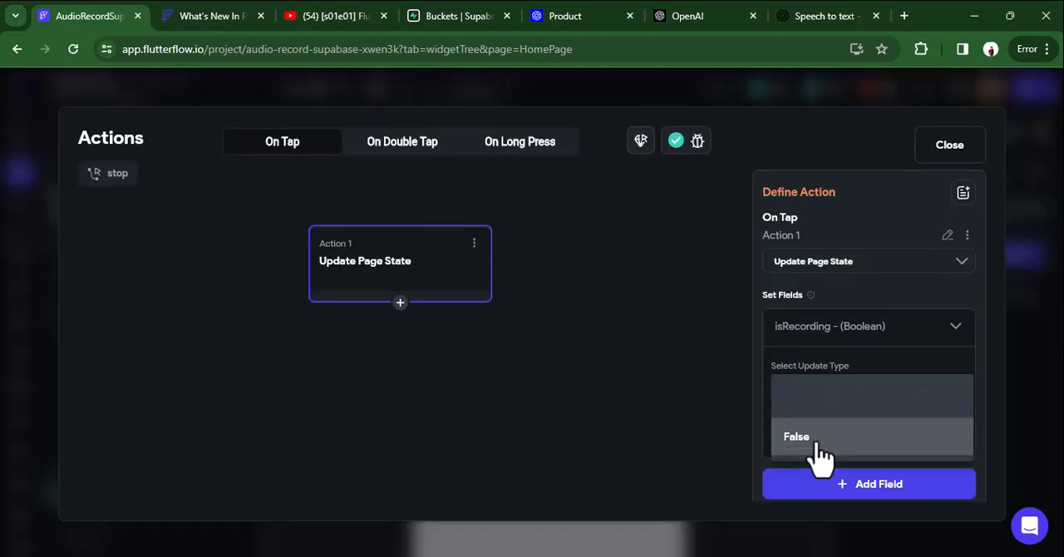
left_click(813, 441)
scroll(865, 453, "down", 1)
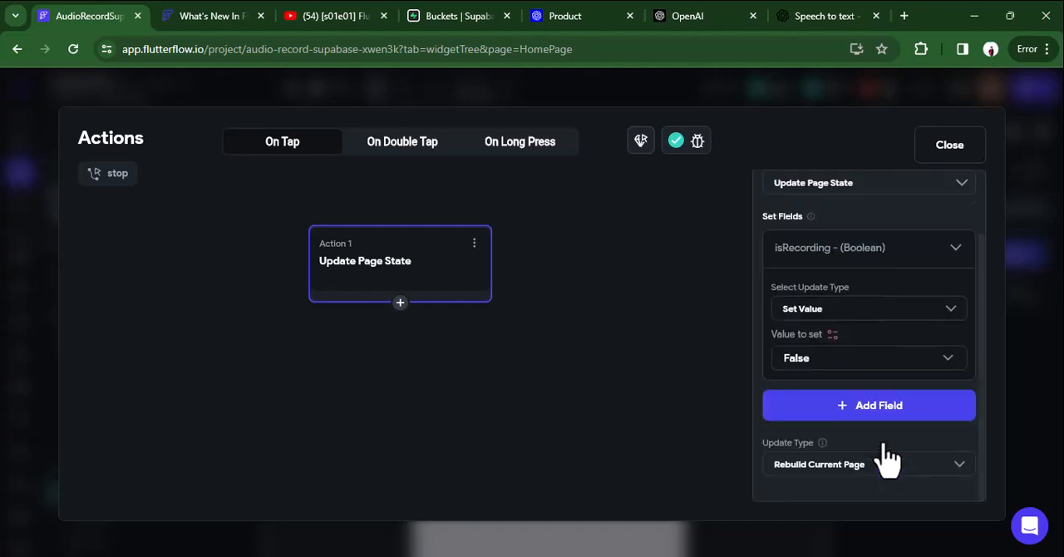
Add an Upload/Save File action after Update Page State in the stop button's flow, with upload type Supabase.
left_click(400, 304)
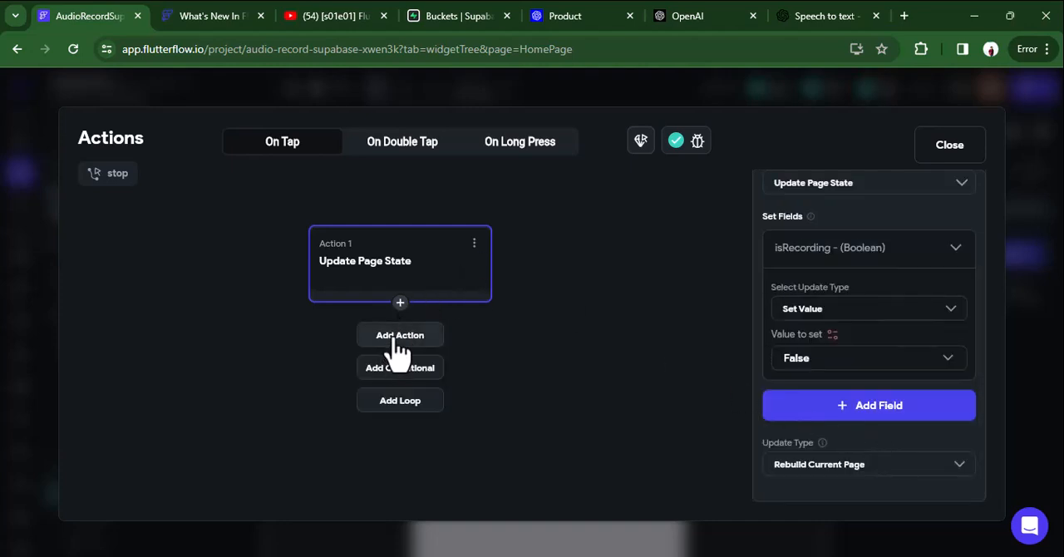
left_click(399, 337)
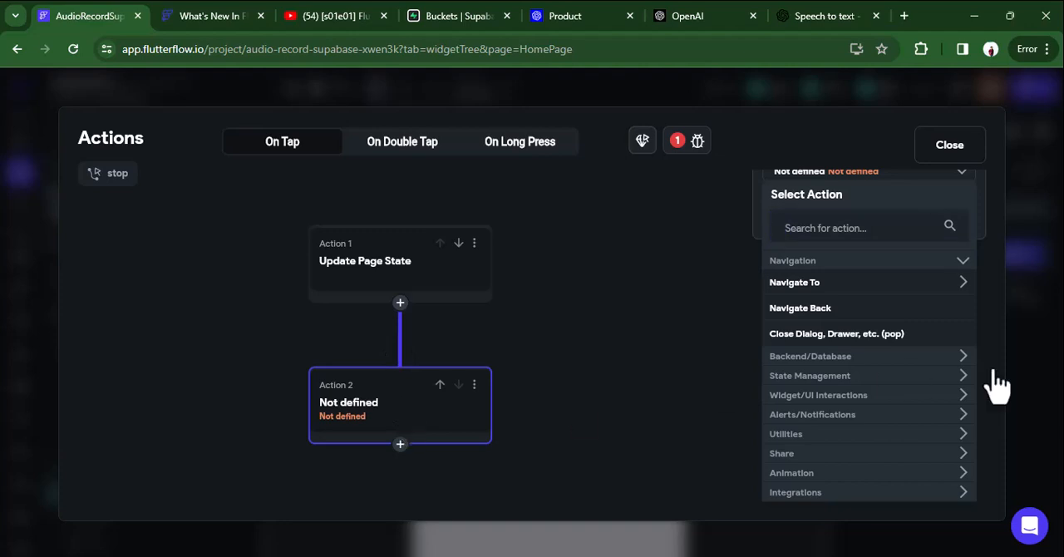
left_click(840, 231)
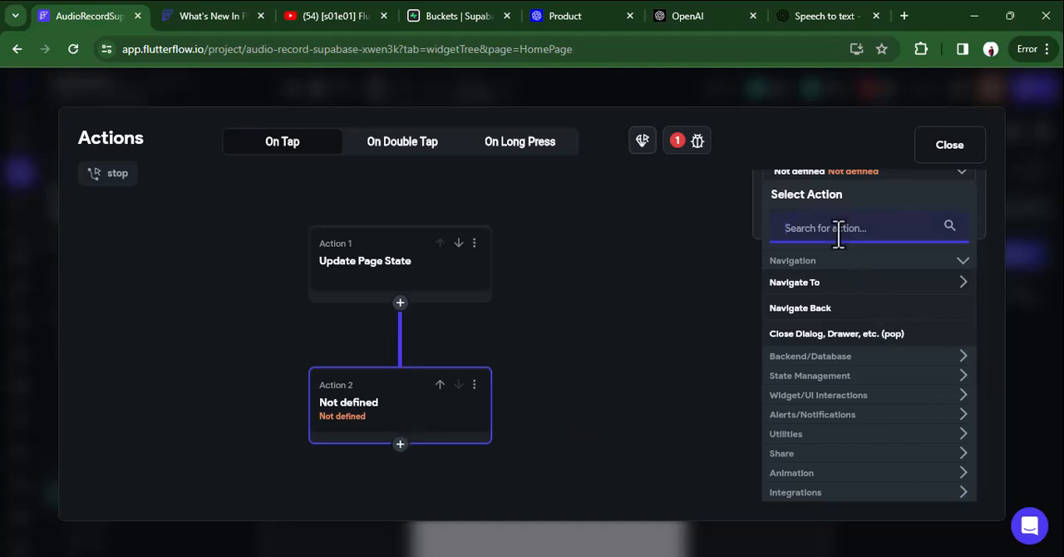
type("uploa")
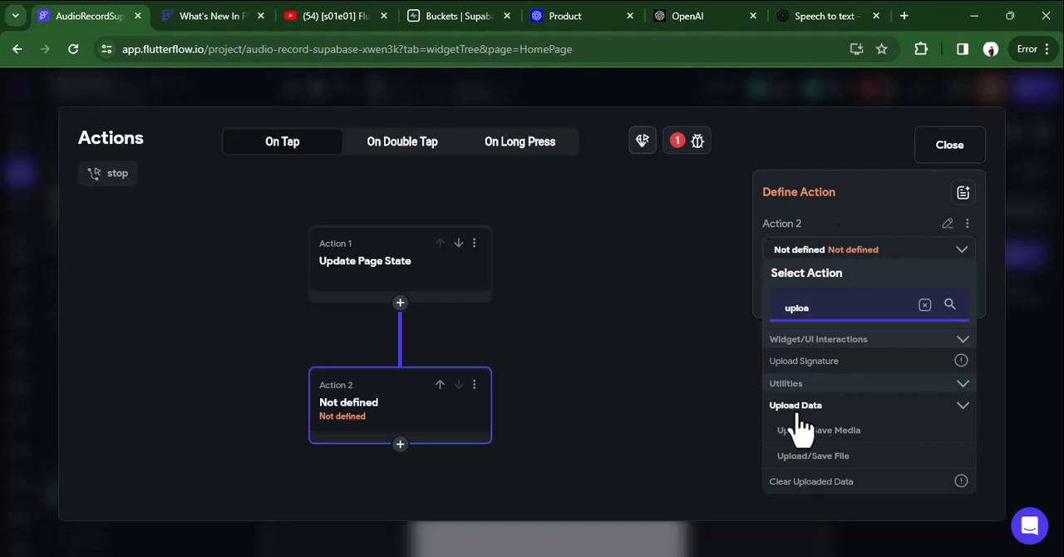
left_click(806, 457)
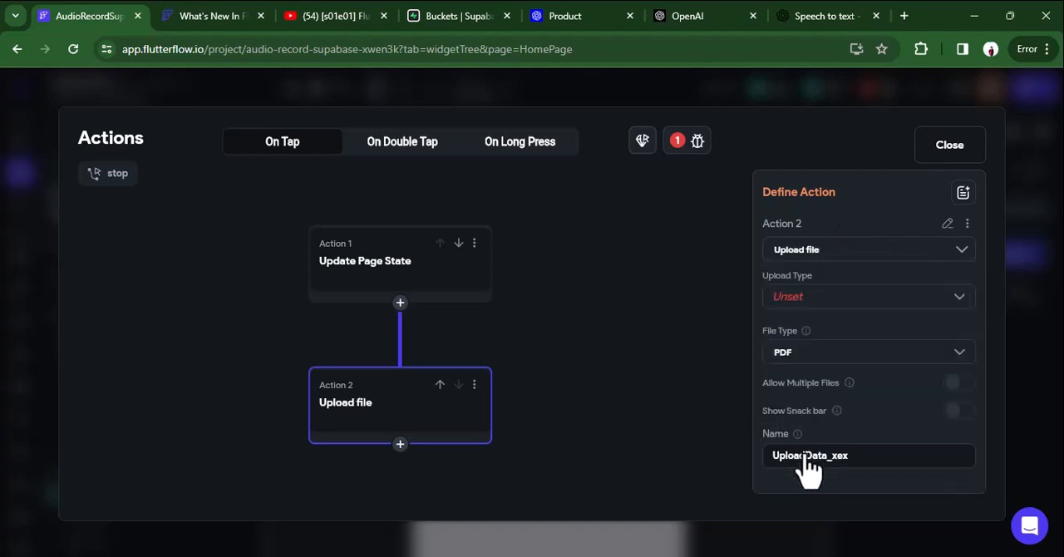
left_click(804, 297)
left_click(805, 310)
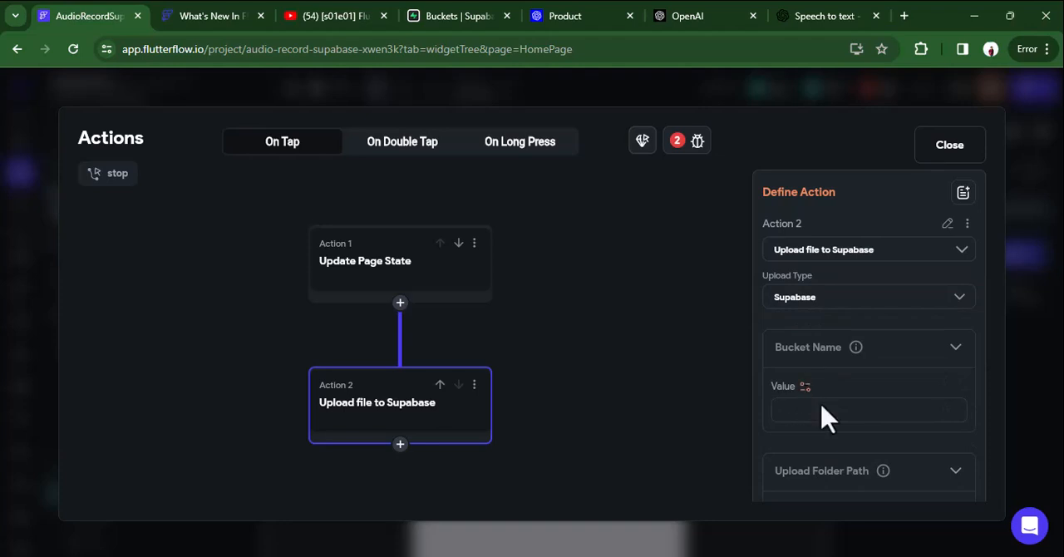
Set the file type of the stop button's Supabase upload action to Uploaded File.
scroll(821, 418, "down", 1)
scroll(819, 458, "down", 2)
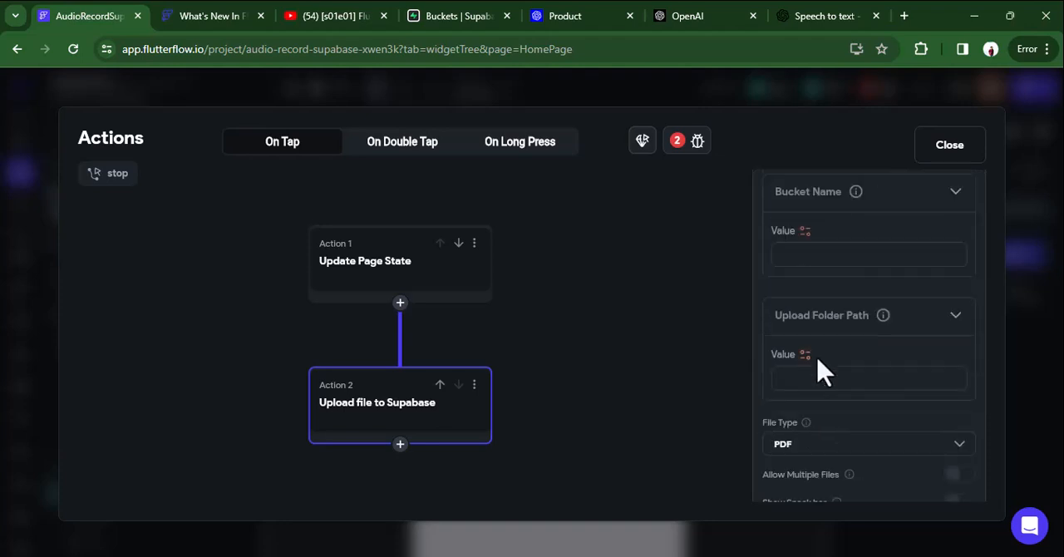
left_click(798, 370)
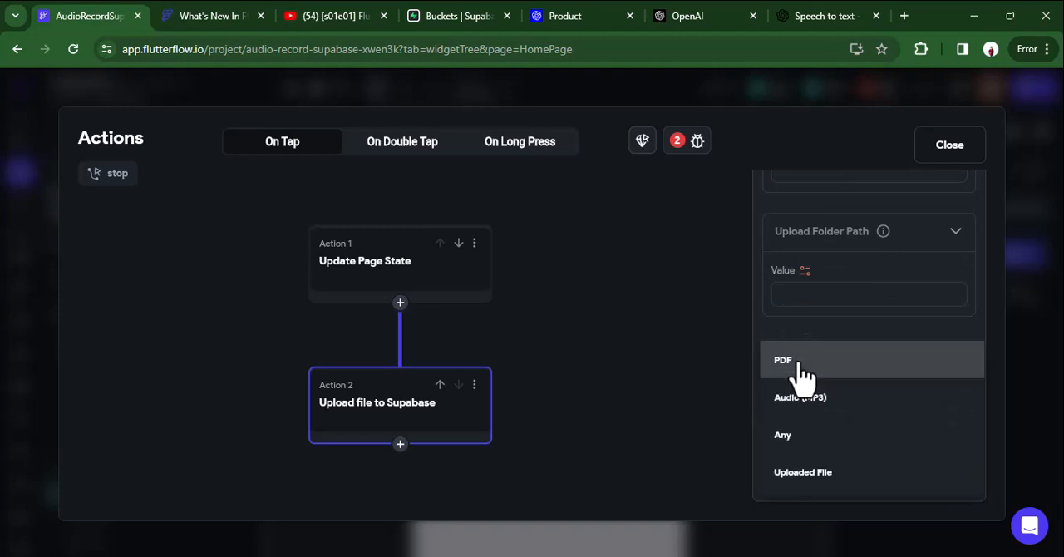
left_click(806, 474)
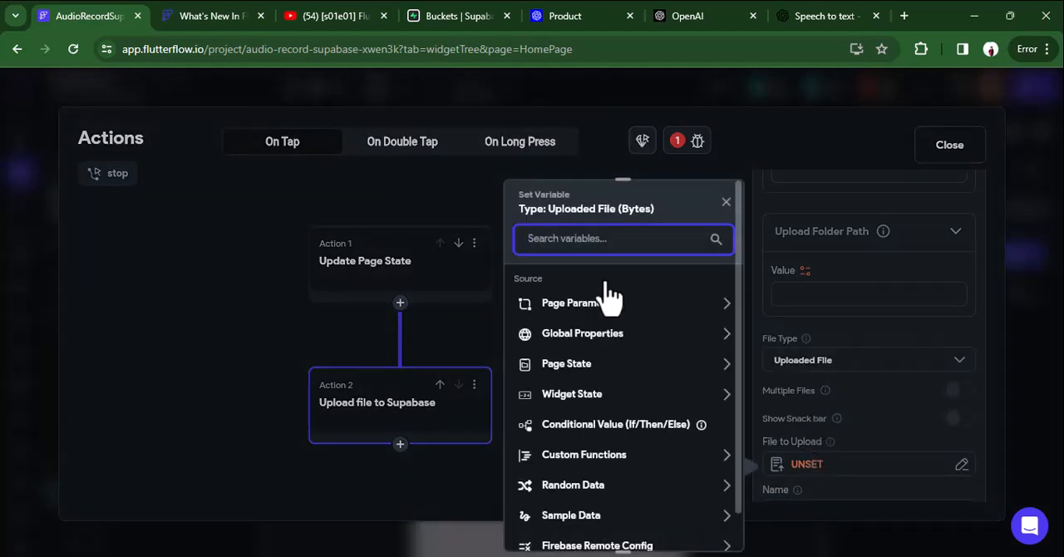
Examine the variable sources offered for the file to upload, including the Widget State options.
left_click(596, 401)
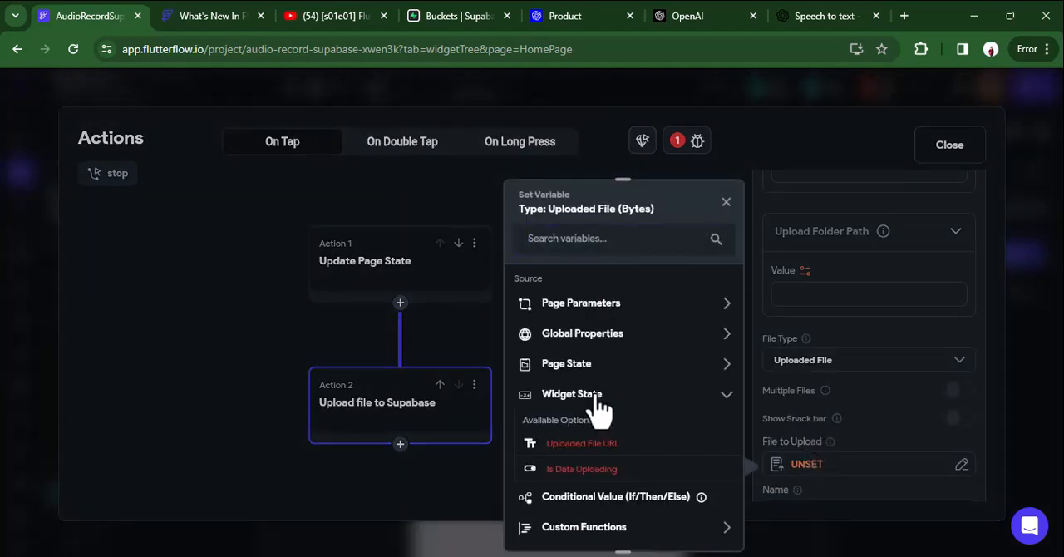
left_click(596, 401)
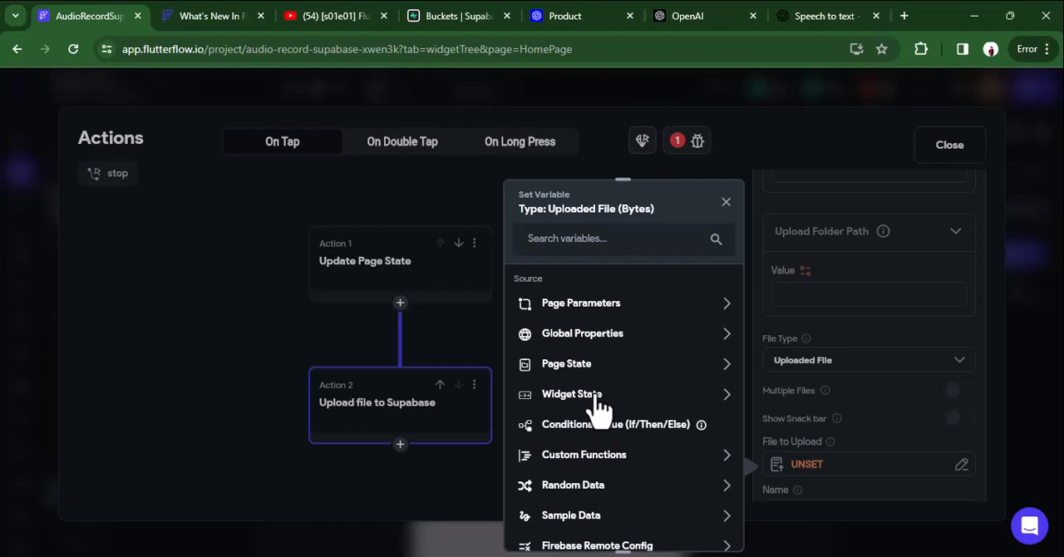
left_click(598, 407)
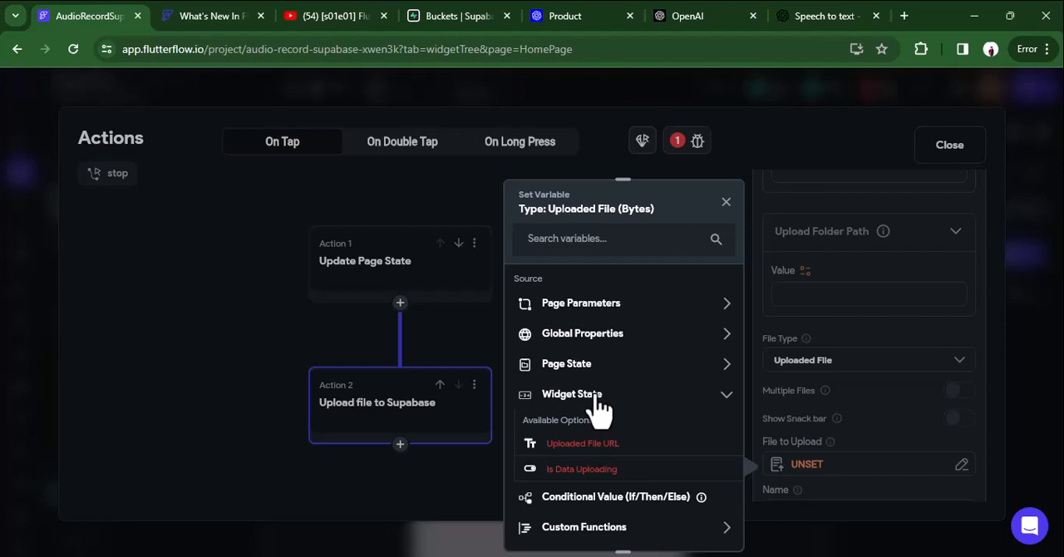
left_click(597, 405)
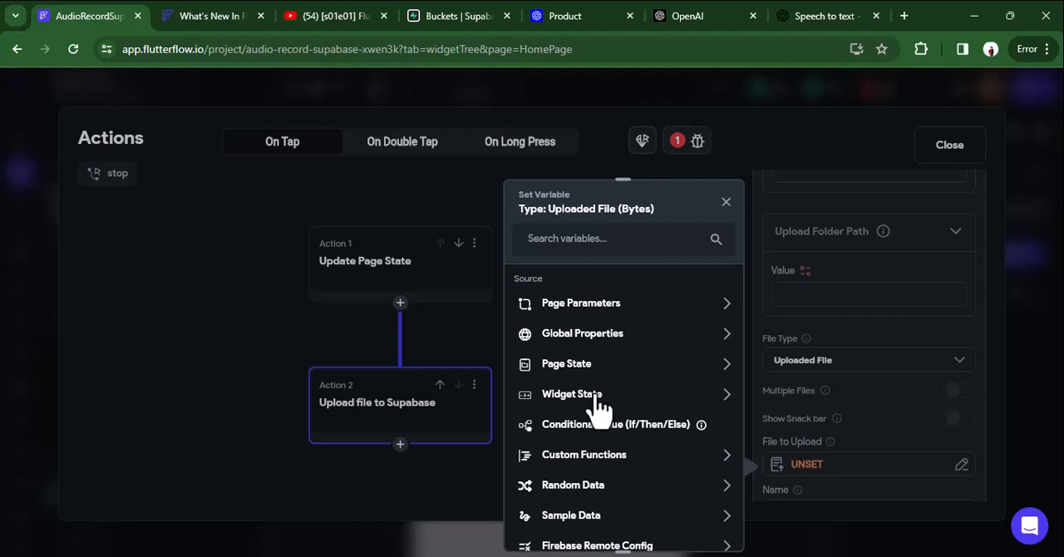
scroll(596, 482, "down", 1)
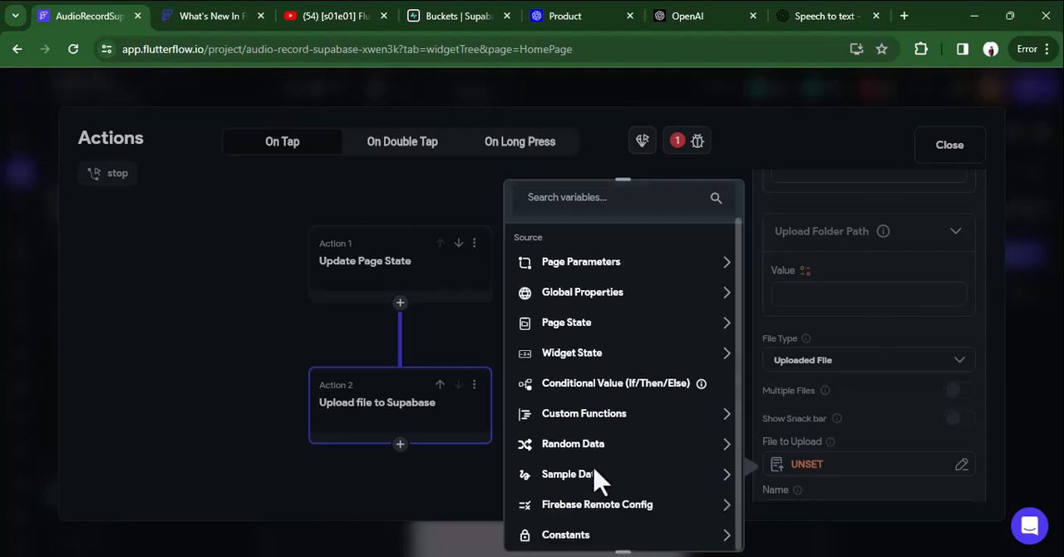
scroll(597, 487, "up", 1)
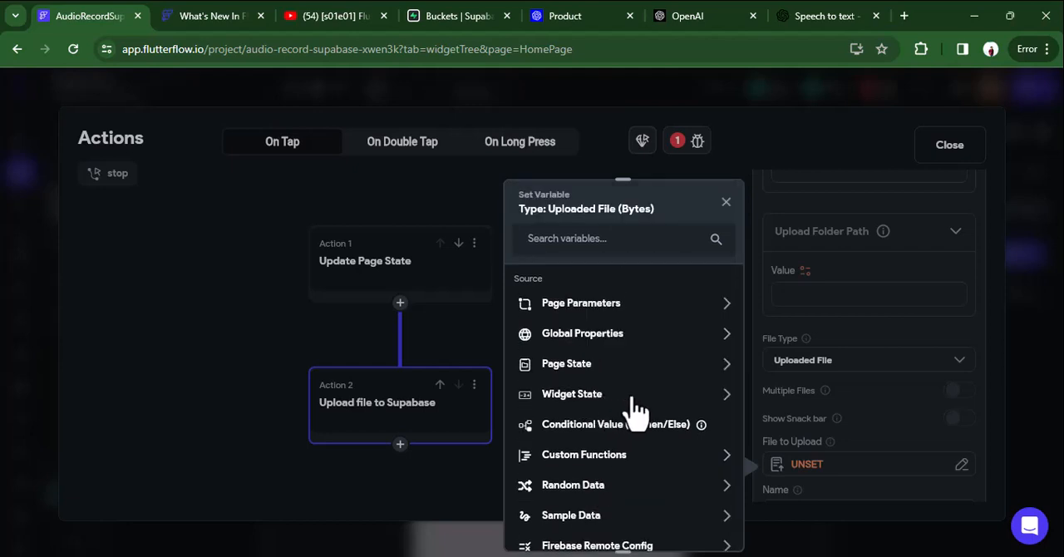
left_click(728, 394)
left_click(728, 394)
left_click(726, 202)
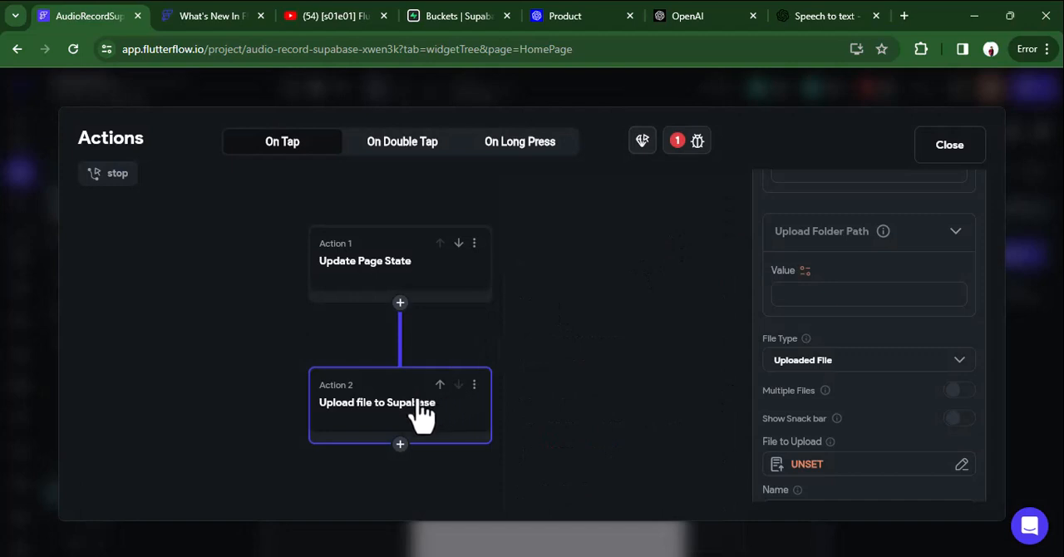
Insert a Stop Audio Recording action for myrecord between Update Page State and the Supabase upload, with output variable myrecordingout.
left_click(400, 302)
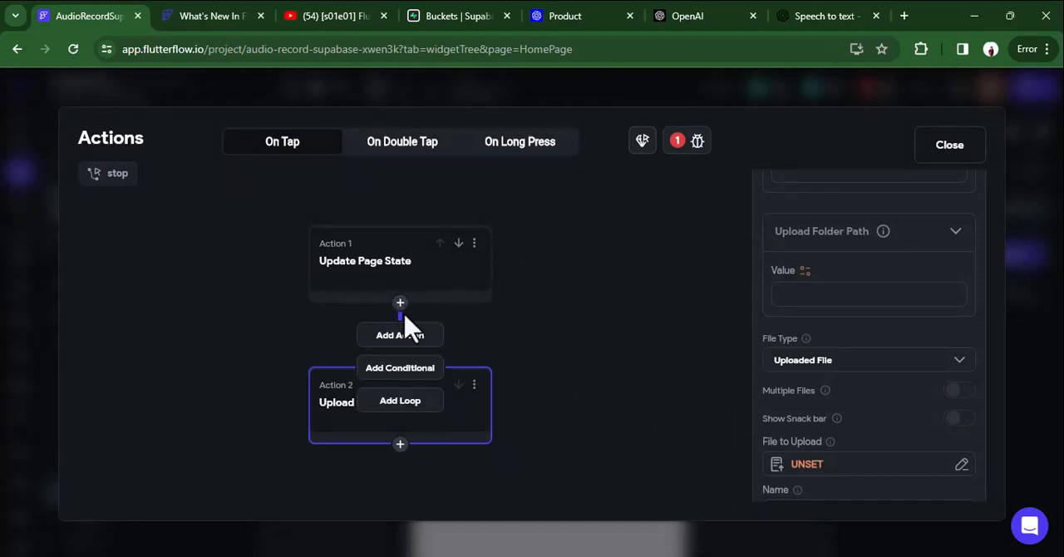
left_click(400, 337)
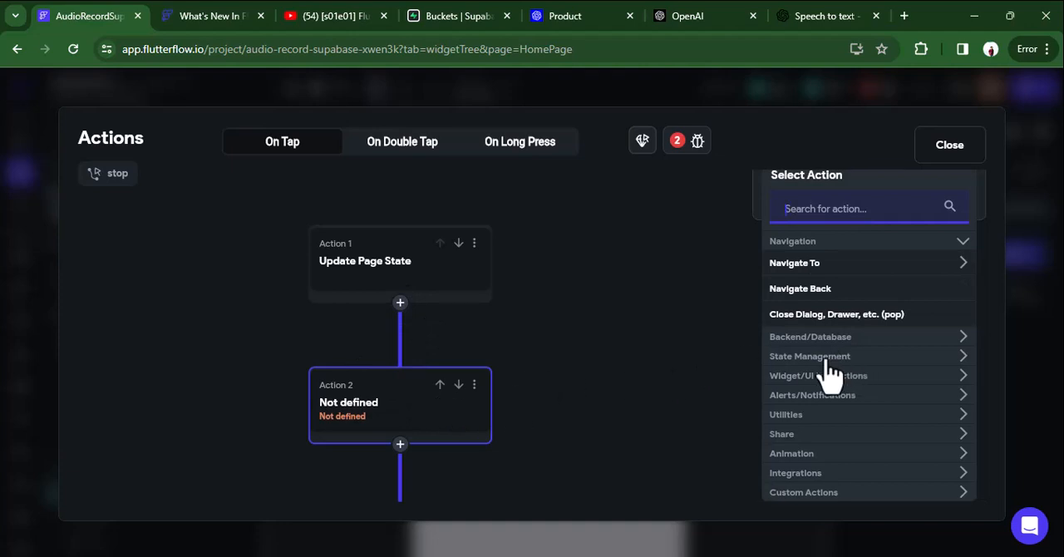
left_click(817, 209)
type("stop")
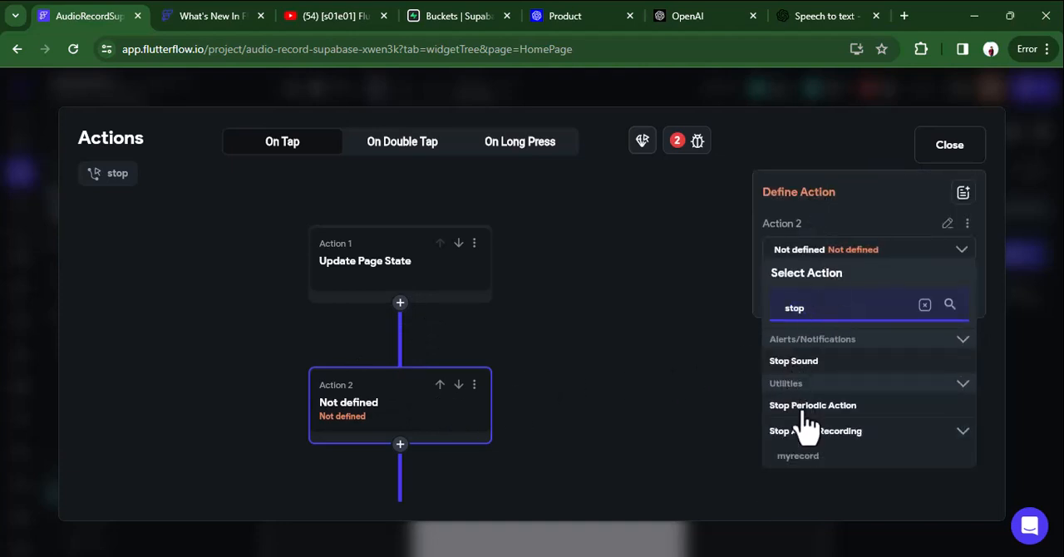
left_click(805, 430)
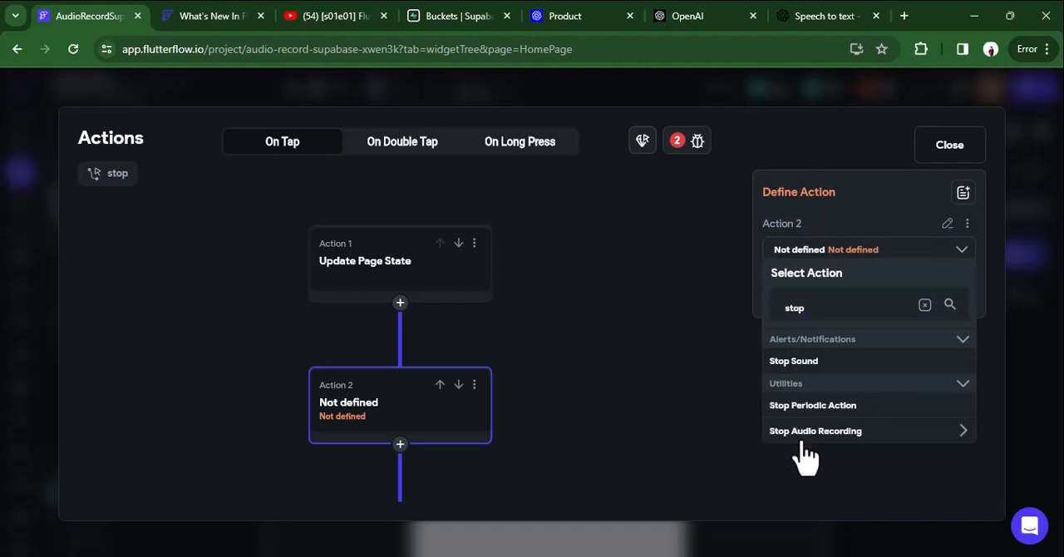
left_click(800, 459)
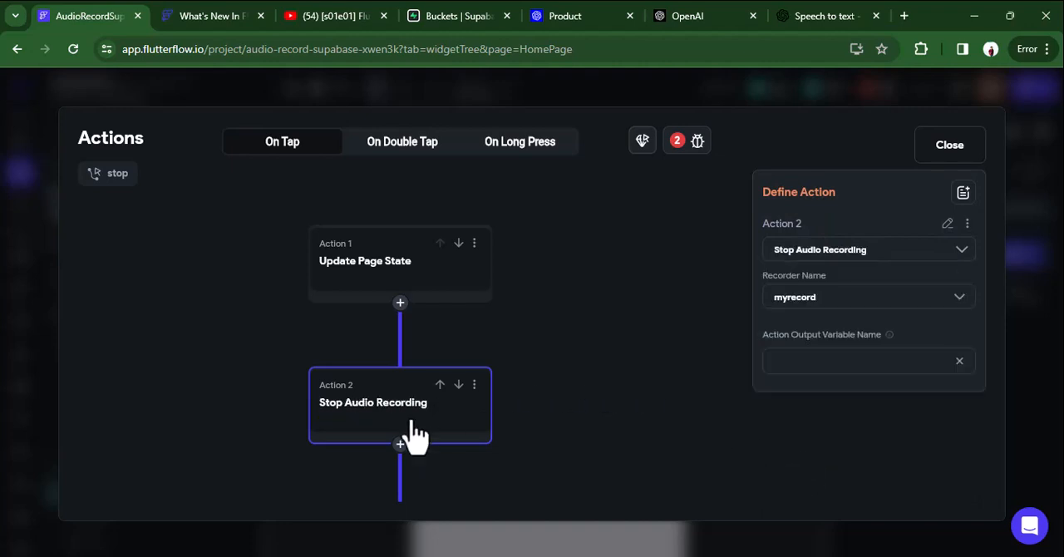
scroll(565, 363, "down", 3)
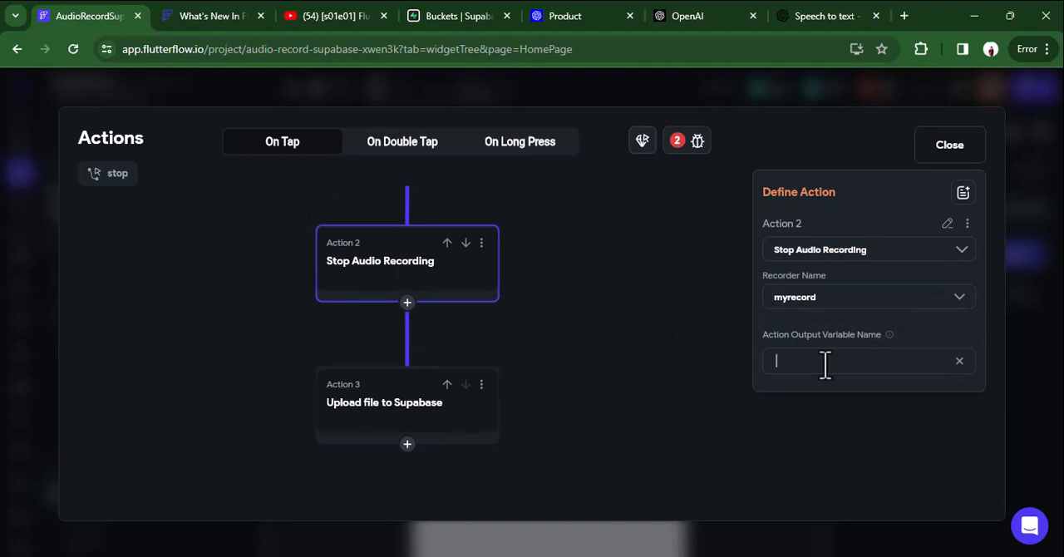
type("myrecordingout")
Try to use the myrecordingout action output as the Supabase upload action's file to upload.
left_click(387, 411)
left_click(864, 423)
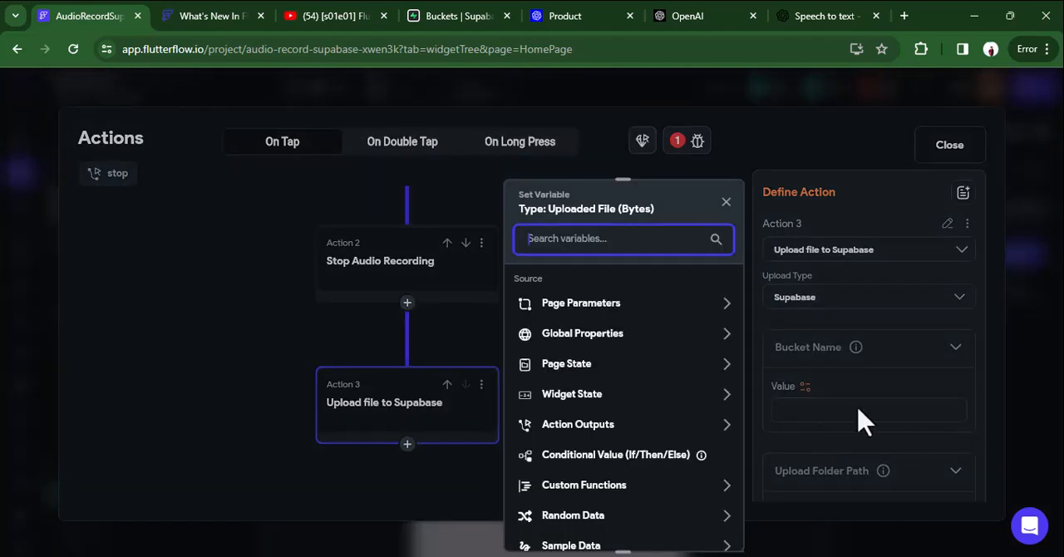
left_click(591, 426)
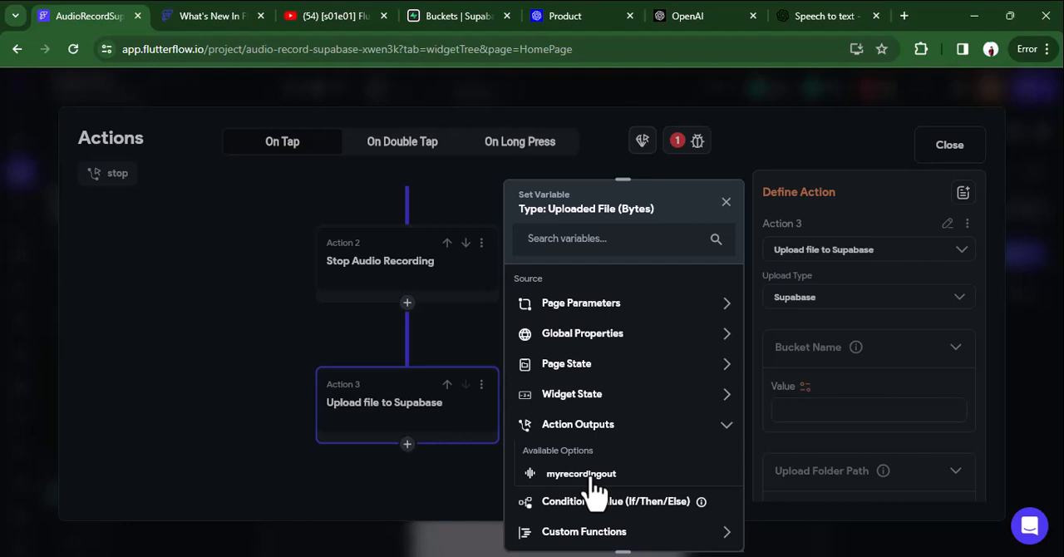
left_click(582, 475)
left_click(703, 527)
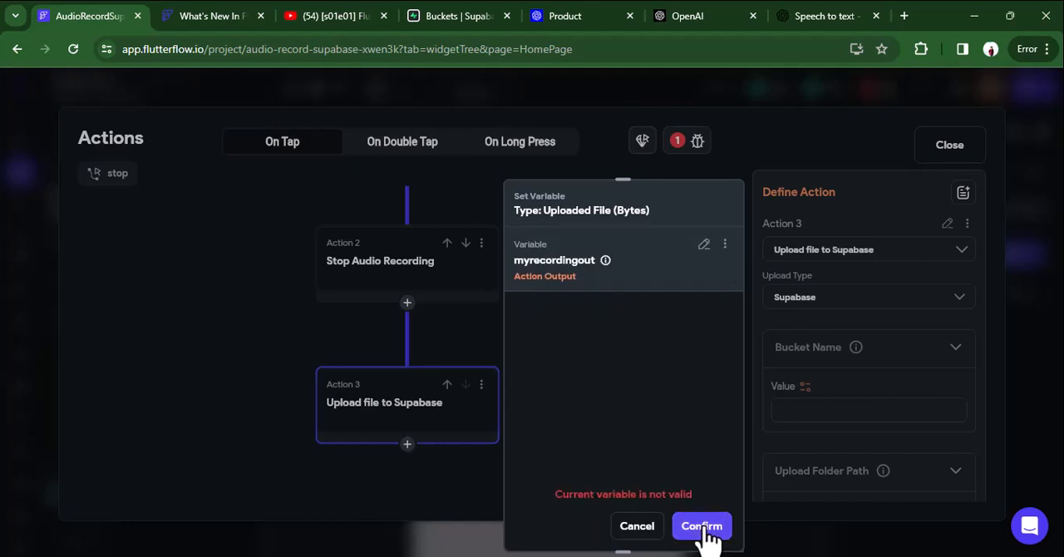
left_click(642, 527)
Set the file to upload to the Widget State variable myrecordingoutBytes and enable Show Snack bar.
scroll(811, 430, "down", 4)
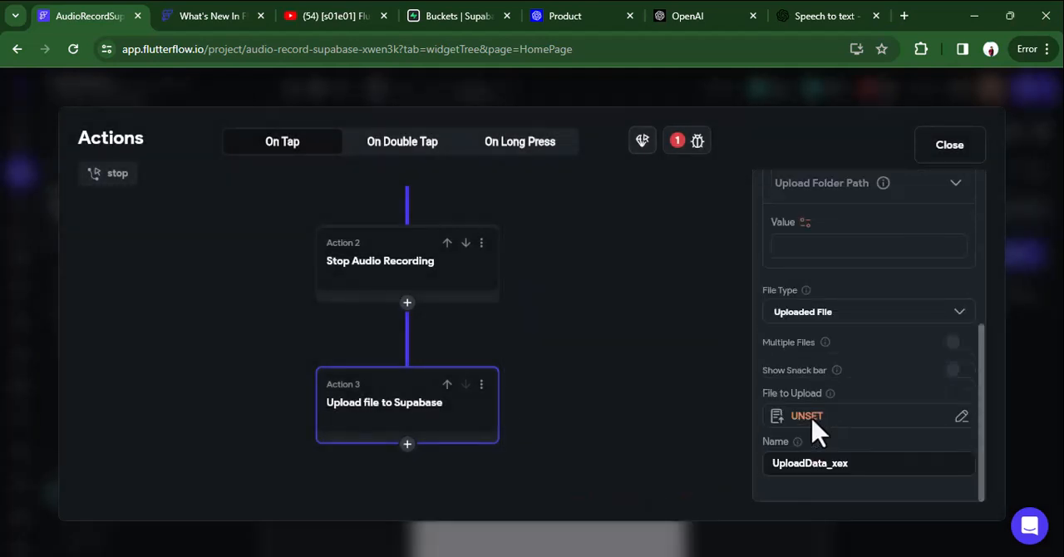
left_click(813, 420)
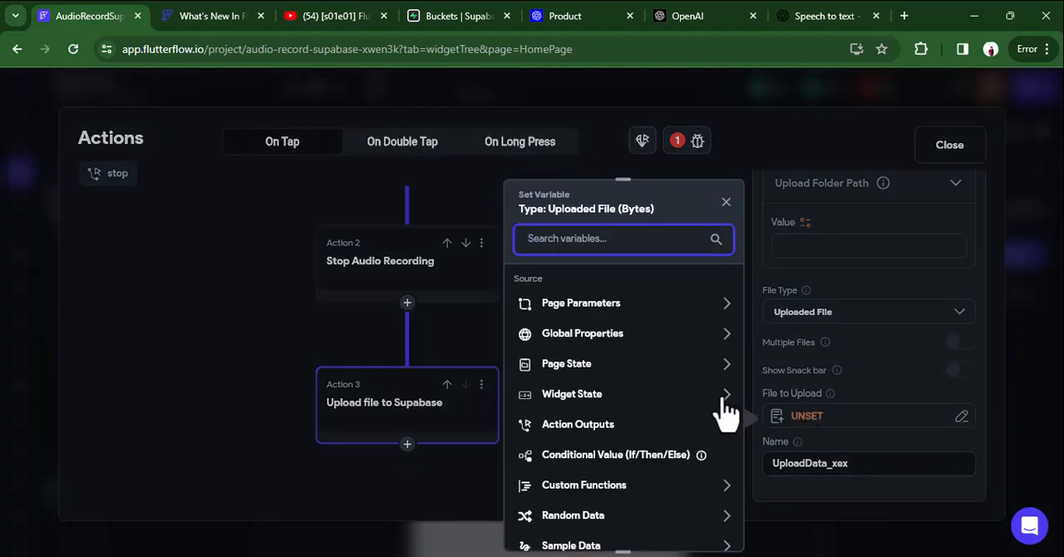
left_click(647, 403)
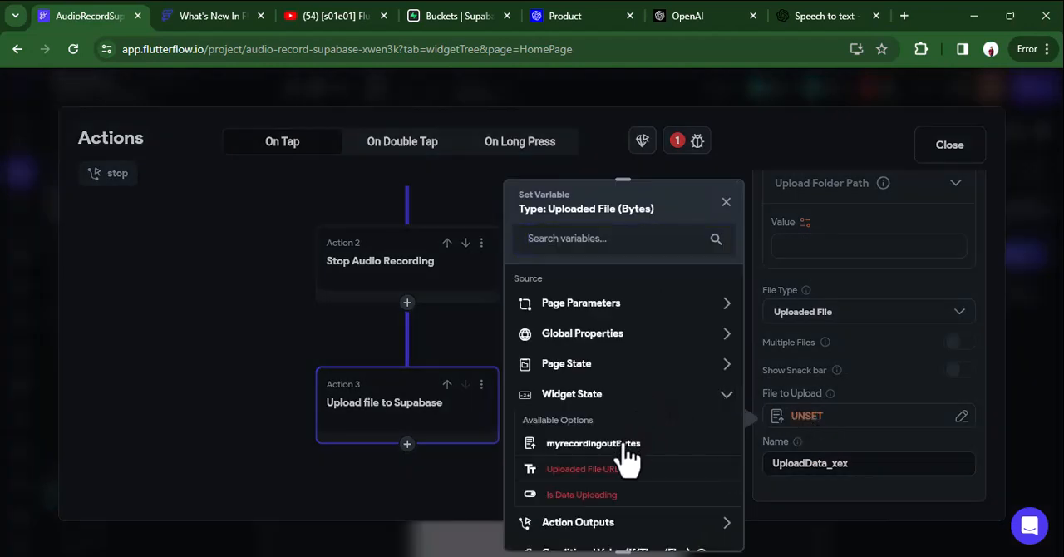
left_click(622, 445)
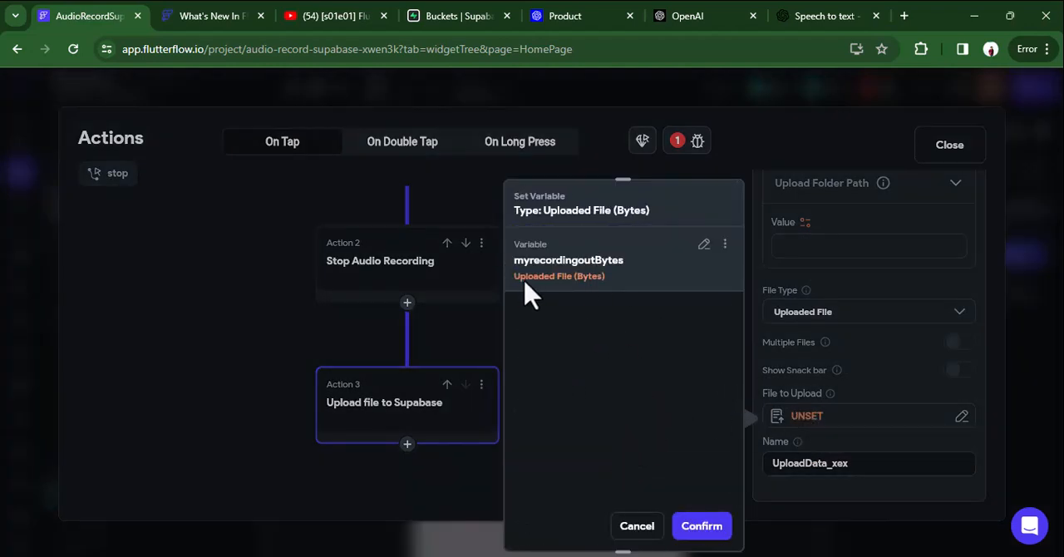
left_click(692, 527)
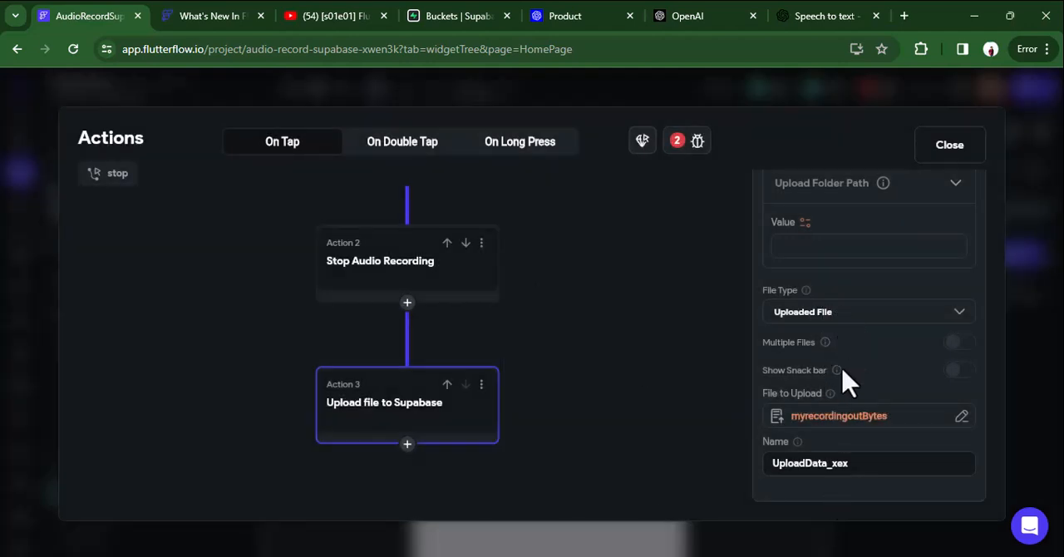
left_click(956, 376)
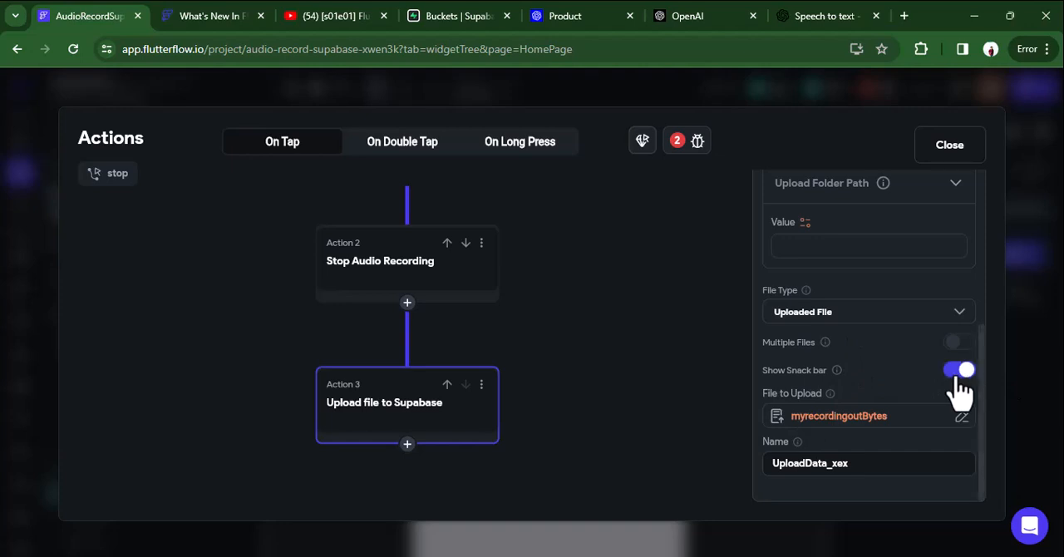
Look up the recording bucket in Supabase storage and set the upload action's bucket name to myrecording2.
scroll(838, 381, "up", 2)
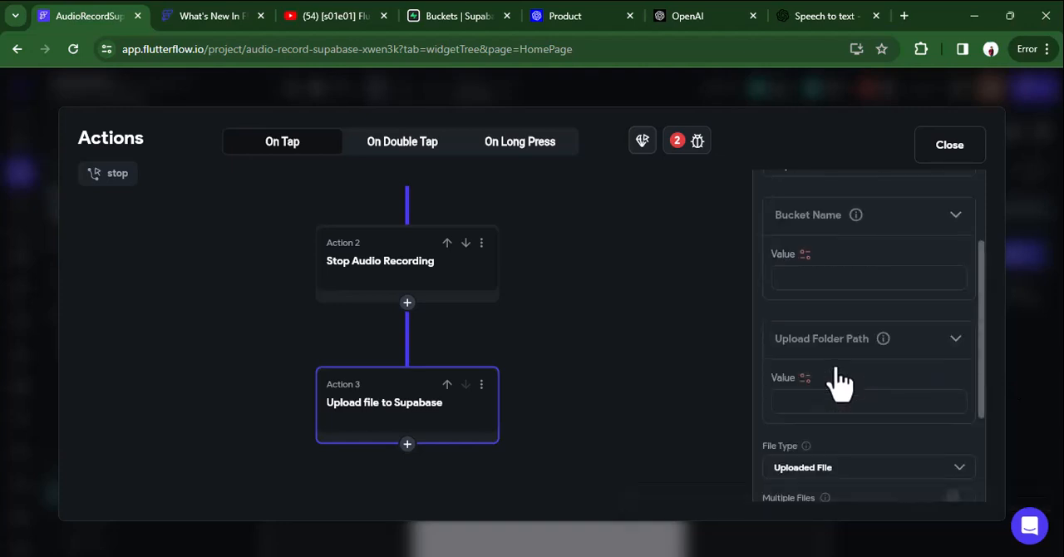
left_click(786, 277)
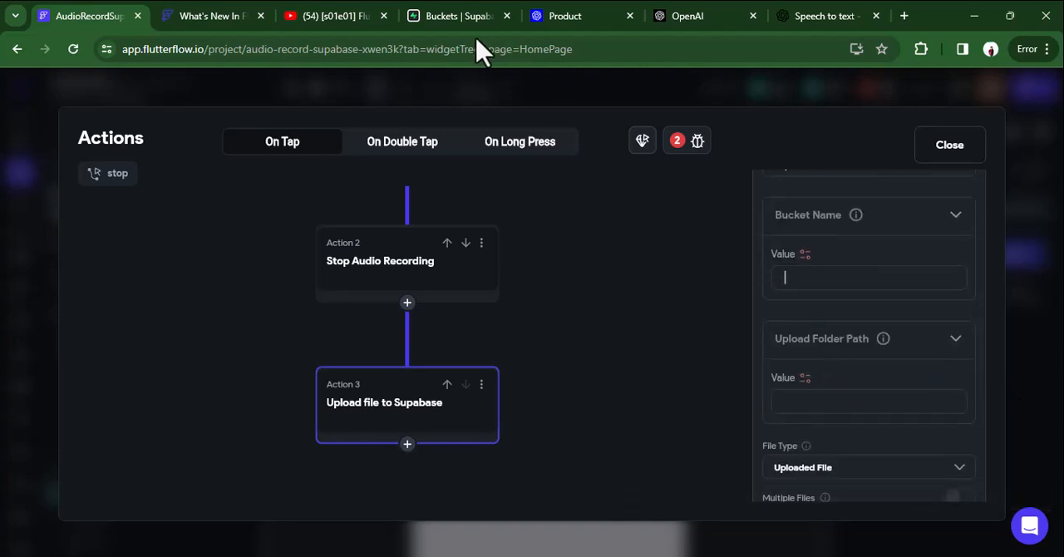
left_click(437, 25)
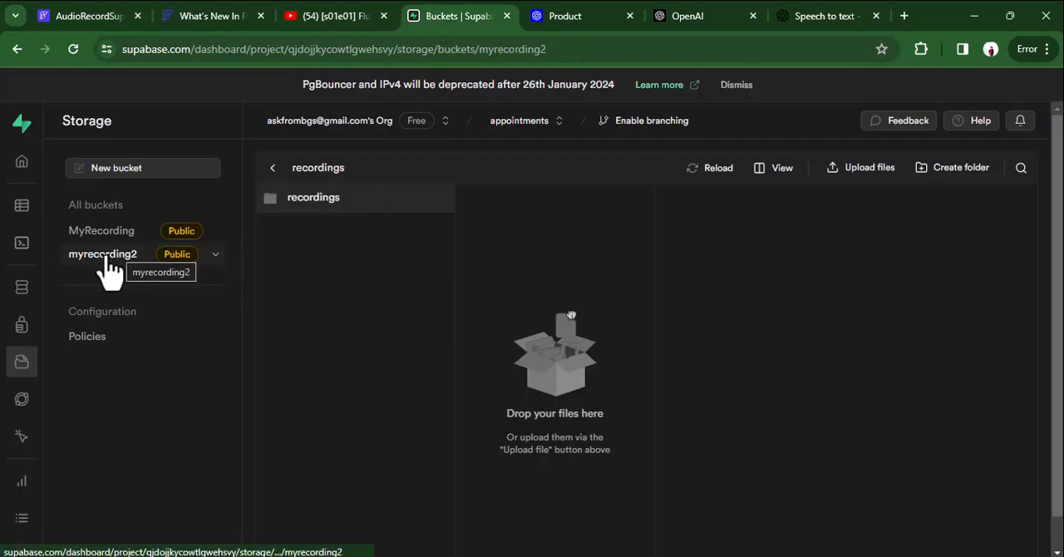
left_click_drag(69, 256, 133, 255)
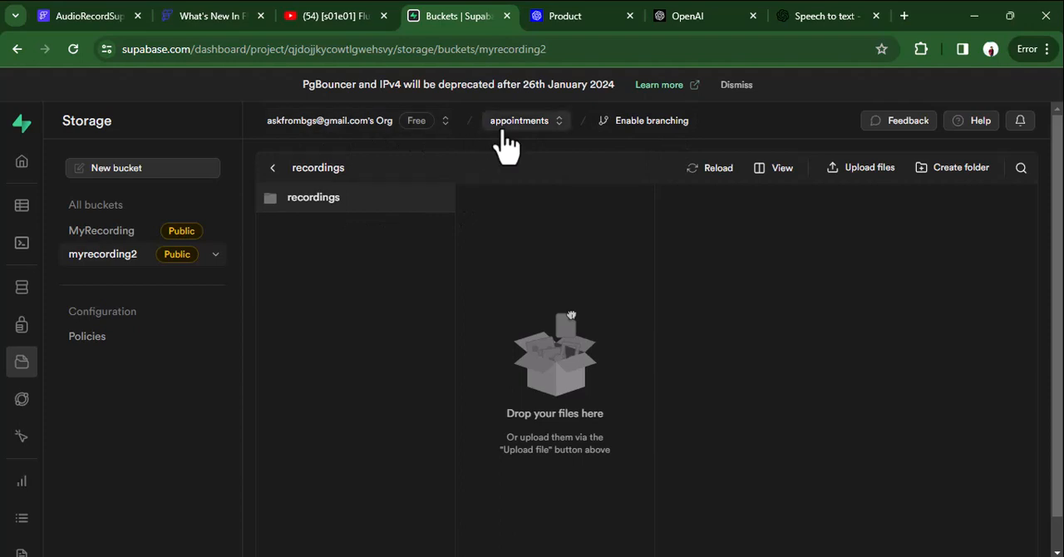
left_click(94, 18)
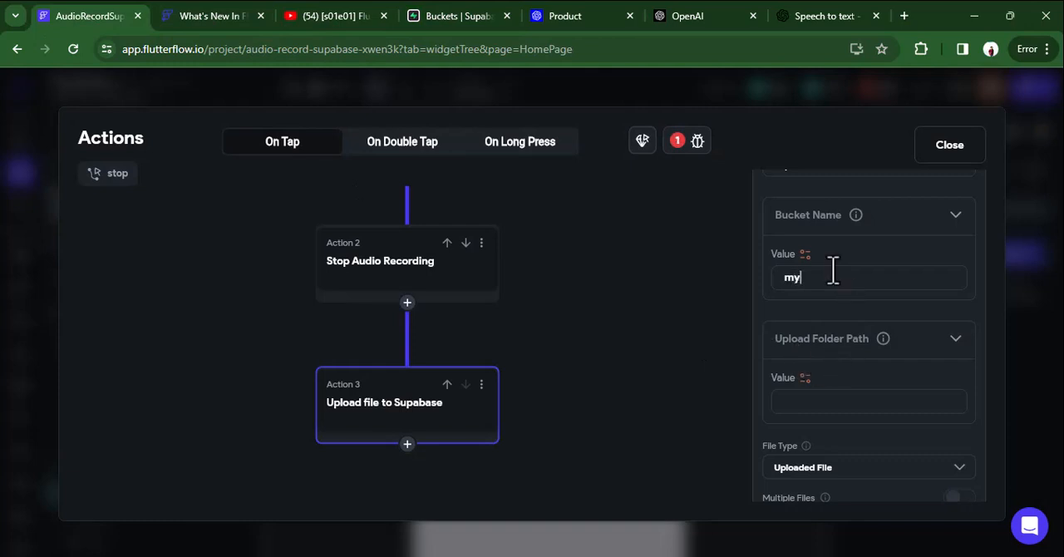
type("cording2")
Copy the recordings folder's path from Supabase storage and use it as the upload action's Upload Folder Path in FlutterFlow.
left_click(443, 25)
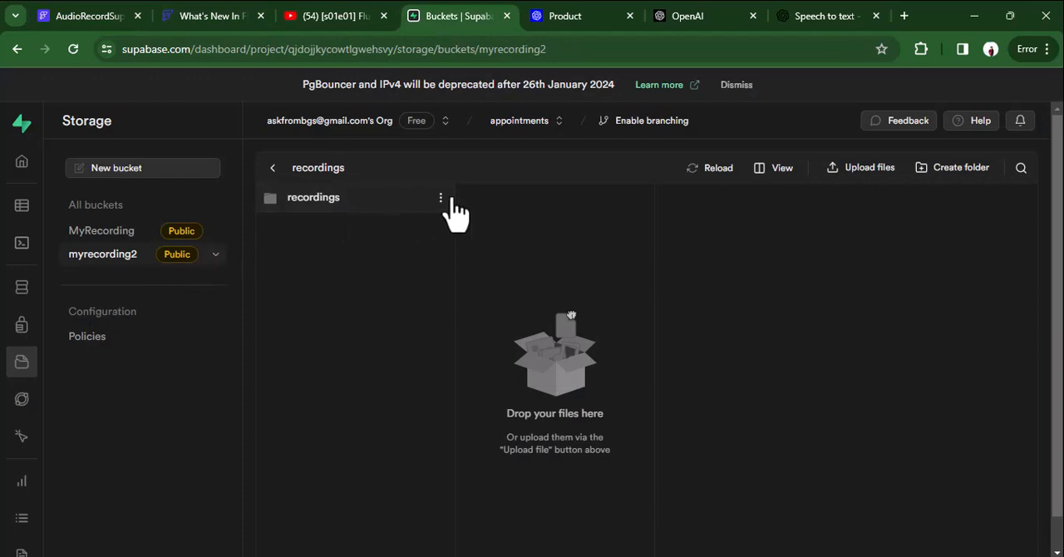
left_click(441, 198)
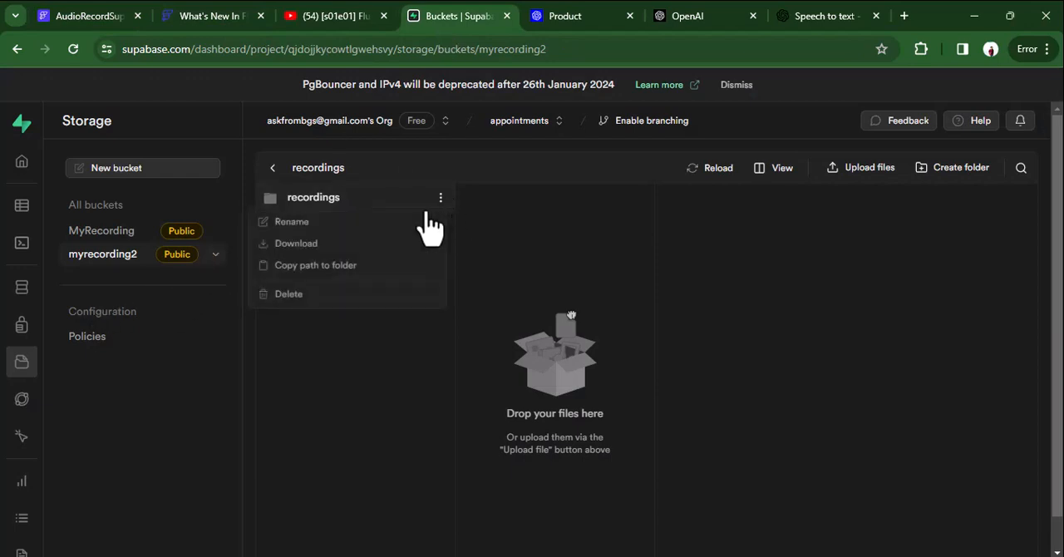
left_click(300, 266)
left_click(111, 15)
left_click(851, 407)
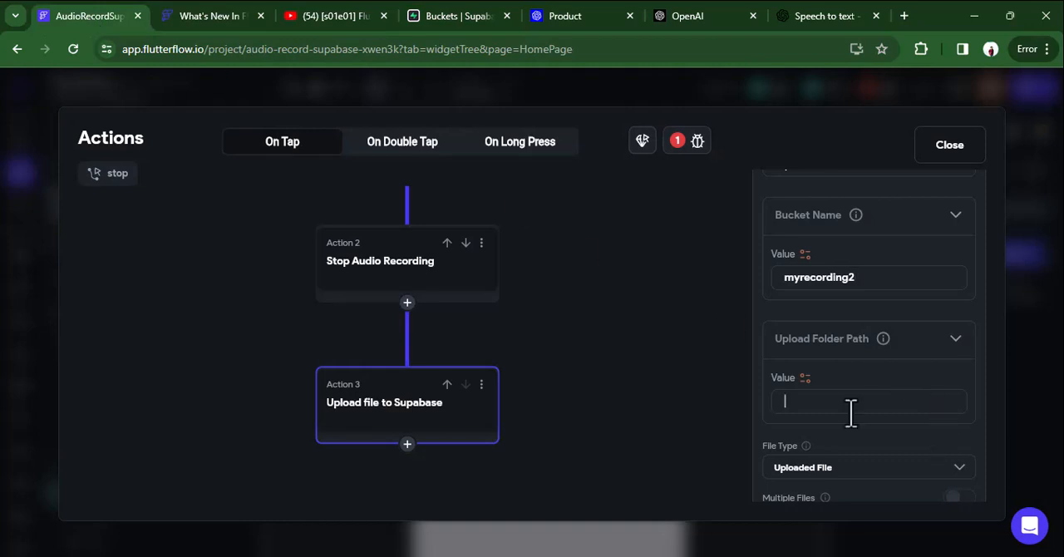
key("ctrl+v")
scroll(872, 397, "down", 1)
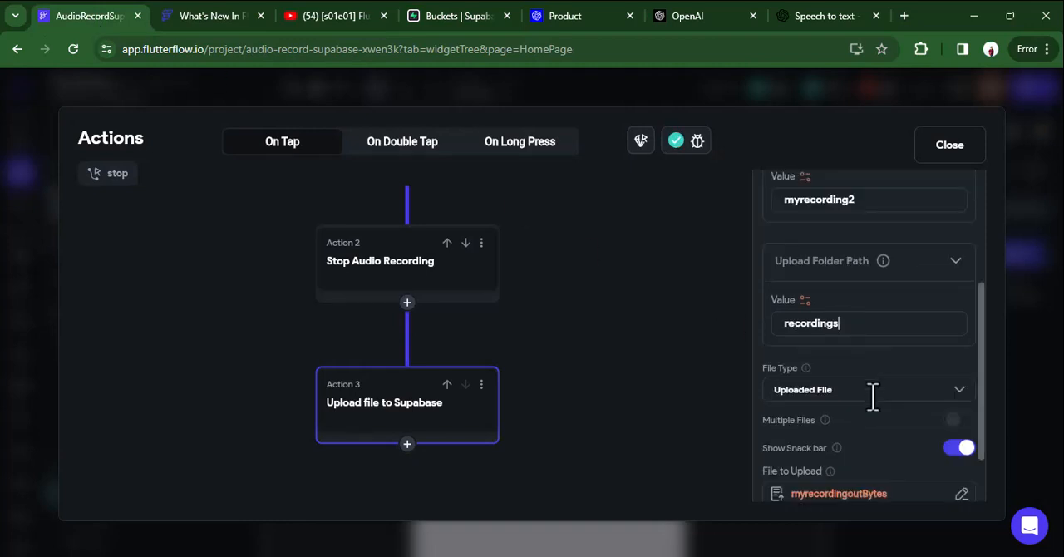
scroll(872, 396, "down", 1)
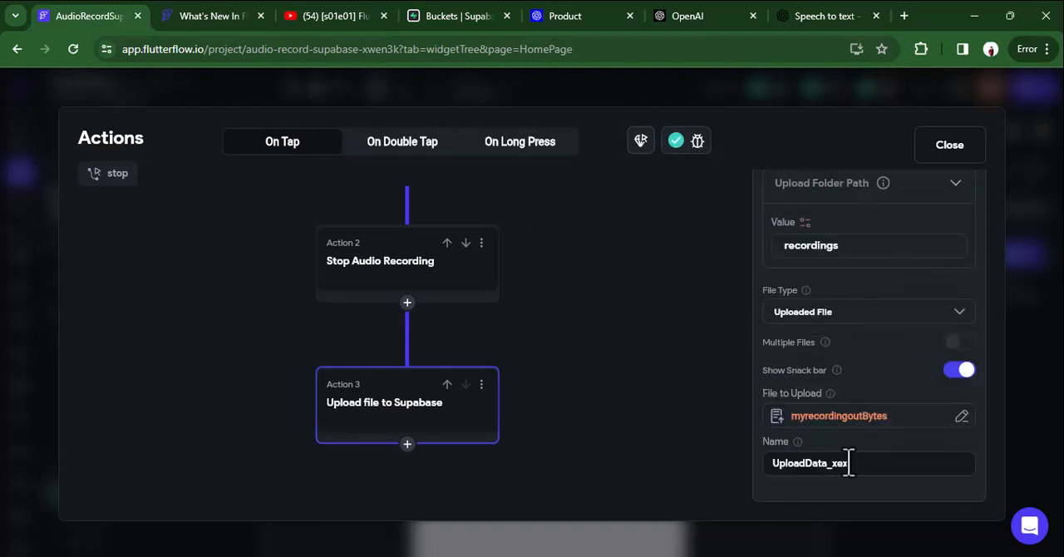
Name the Supabase upload action's output uploadmyrec and close the action flow.
left_click_drag(848, 464, 673, 467)
type("uploadmyrecording")
left_click(938, 166)
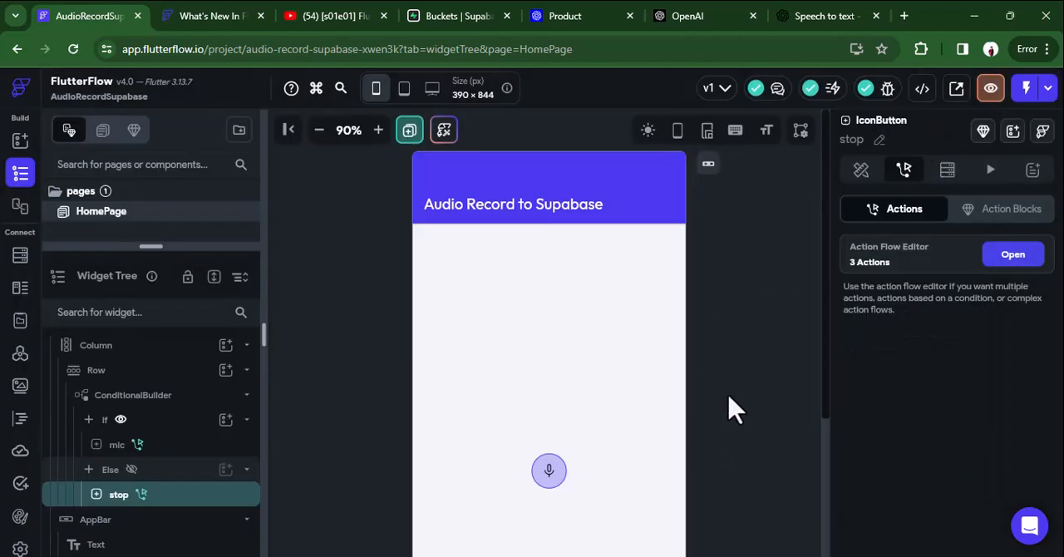
Add a Text widget to the home page's Column below the button row and set its top padding to 20.
left_click(527, 337)
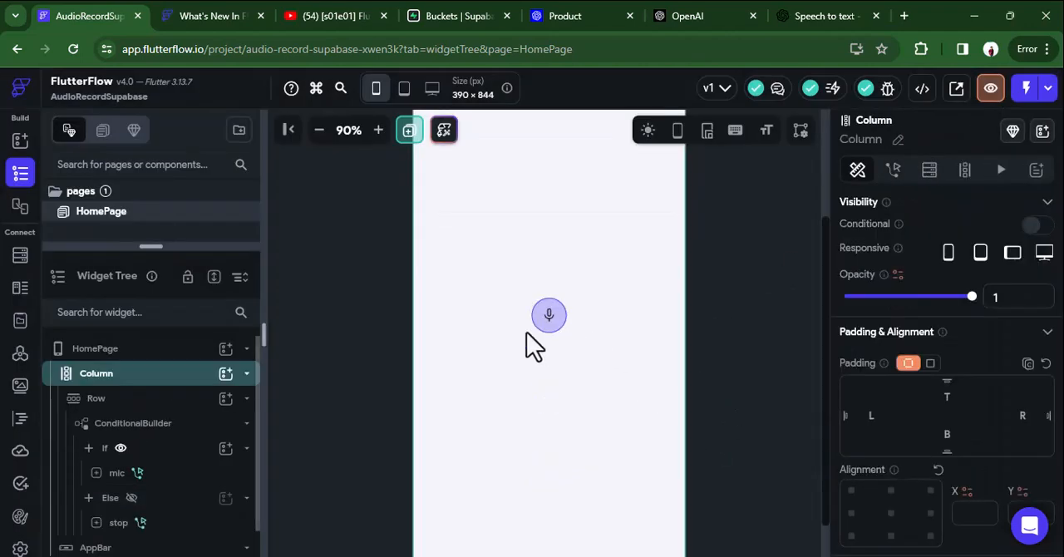
left_click(225, 373)
left_click(304, 314)
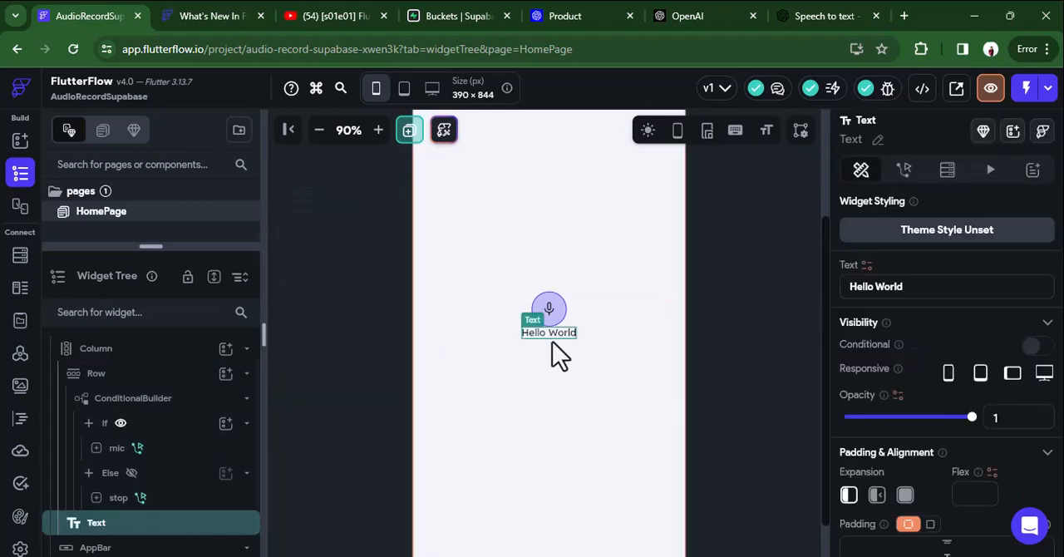
scroll(891, 359, "down", 3)
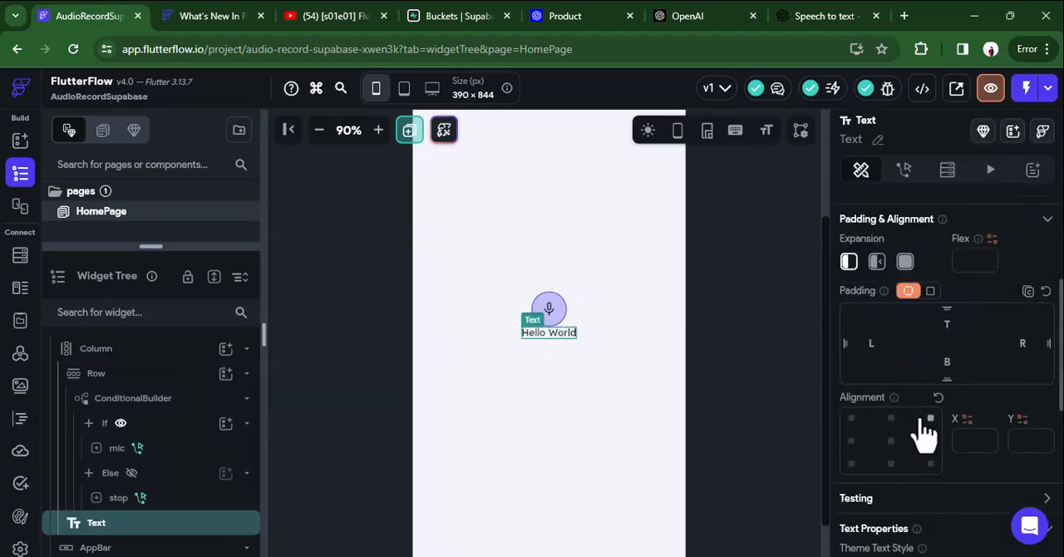
left_click(948, 326)
type("20")
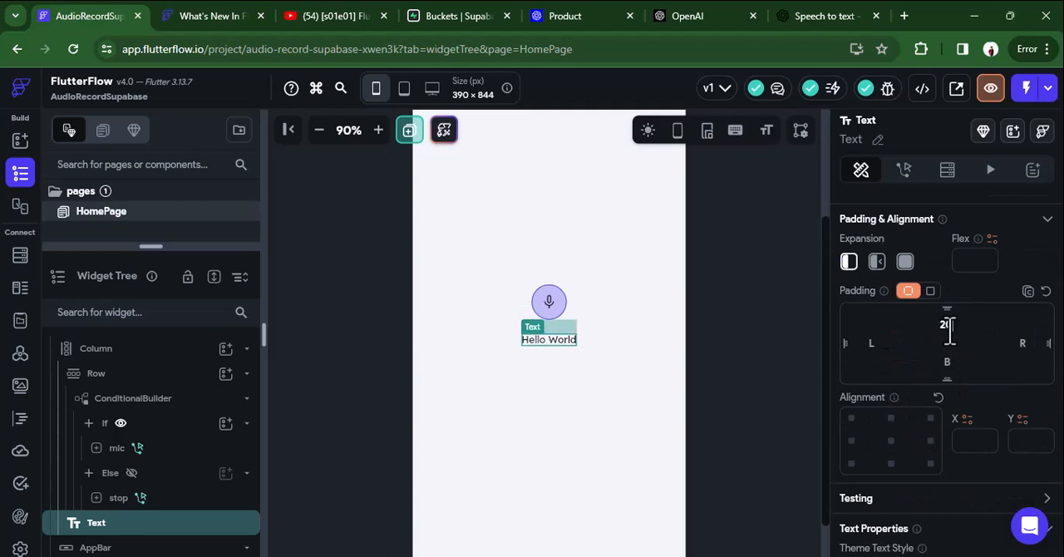
Add a String page state variable named uploadaudiopath to HomePage and confirm it.
left_click(723, 375)
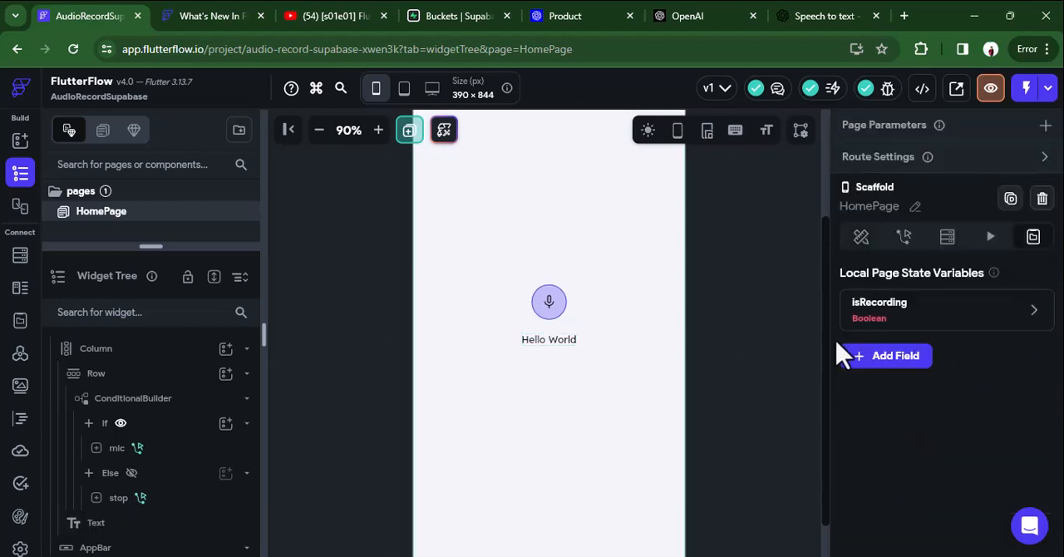
mouse_move(1007, 320)
left_click(889, 358)
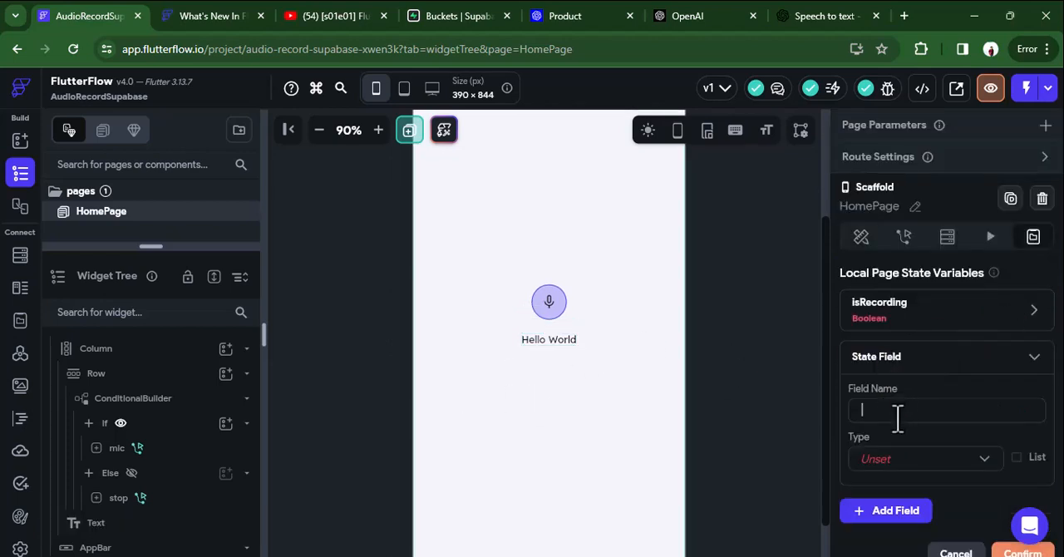
type("au")
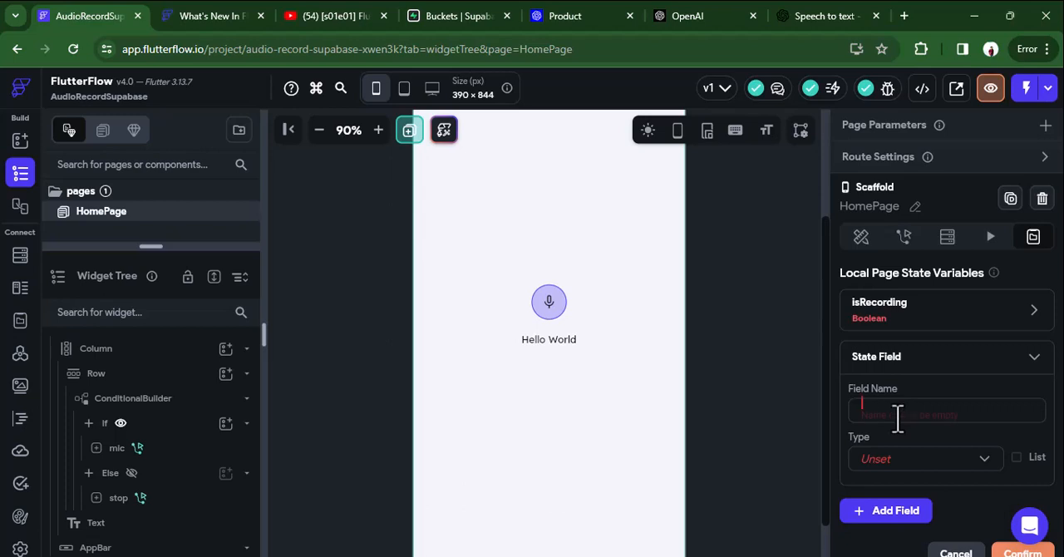
type("uploadaudiopath")
left_click(892, 462)
left_click(892, 223)
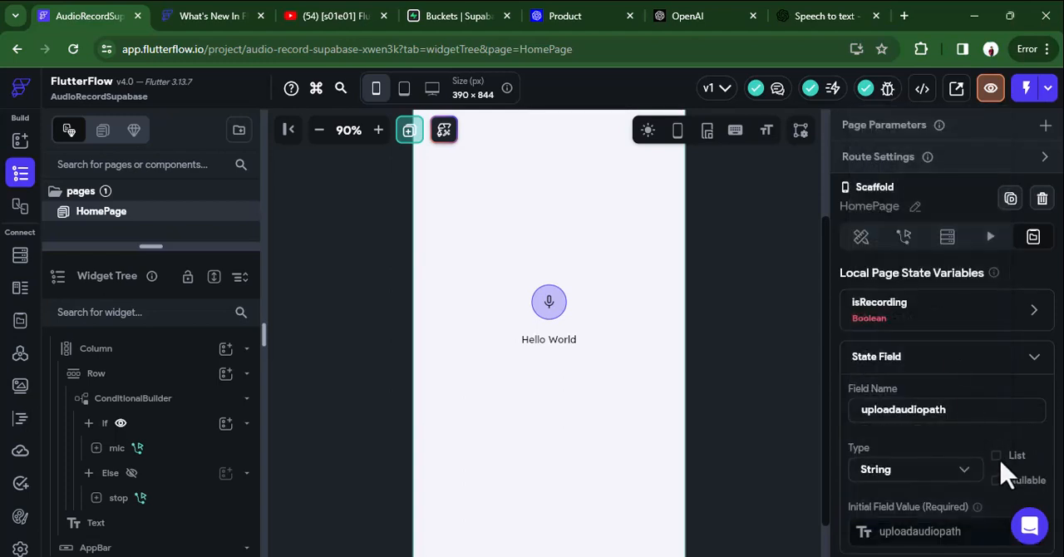
scroll(1004, 468, "down", 2)
left_click(1023, 468)
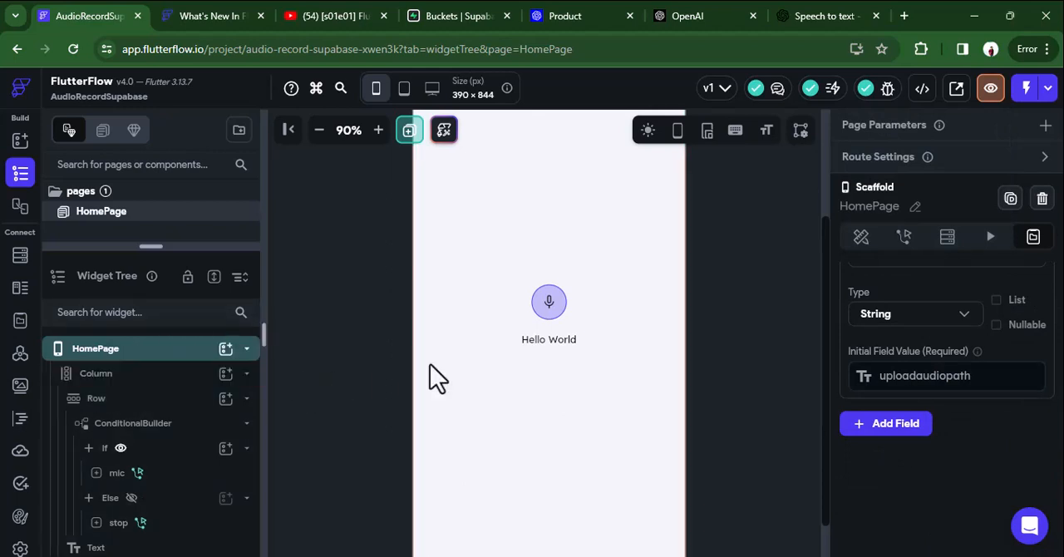
Add an Update Page State action after the Supabase upload in the stop button's On Tap flow.
left_click(562, 342)
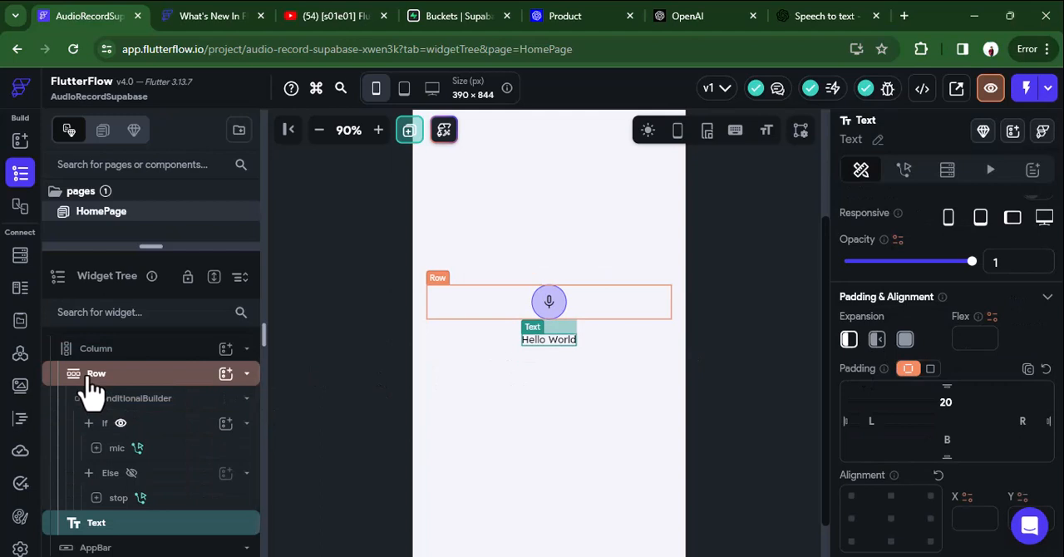
left_click(121, 499)
left_click(1013, 256)
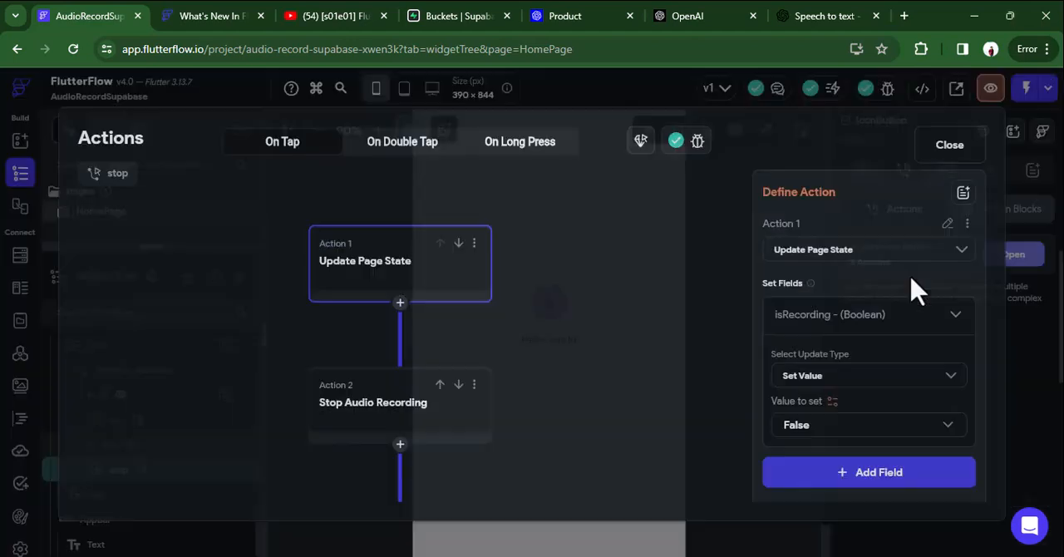
scroll(471, 445, "down", 5)
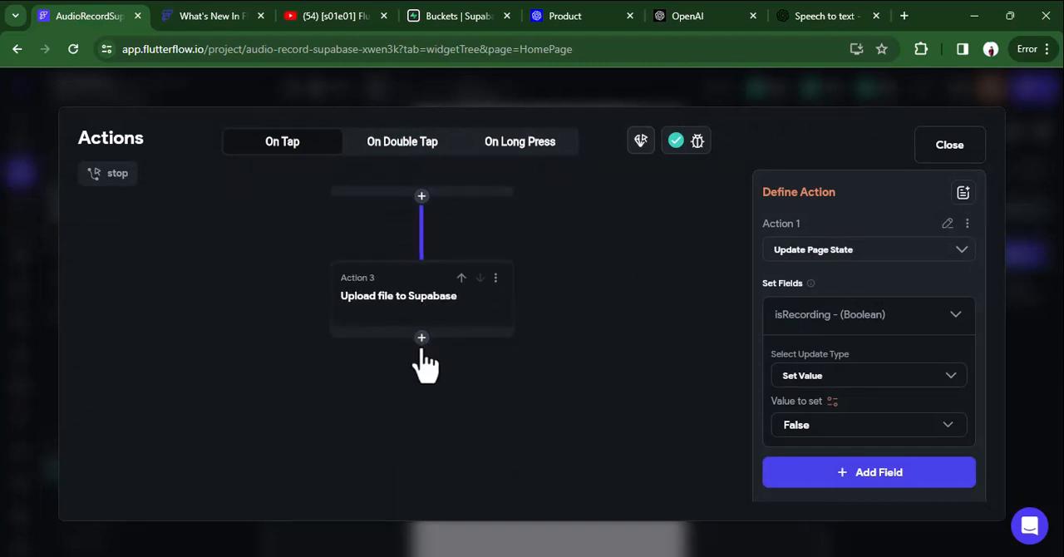
left_click(422, 341)
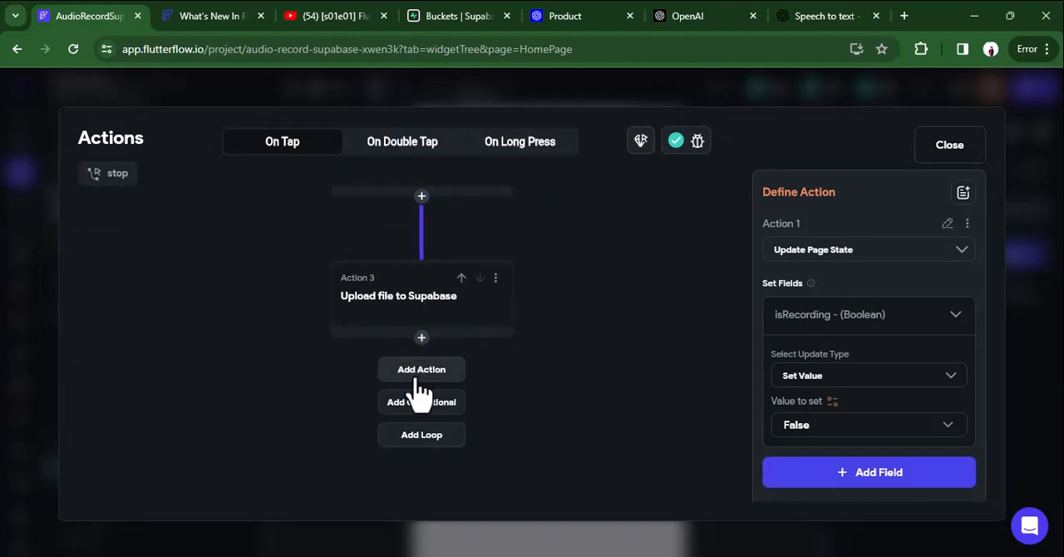
left_click(421, 370)
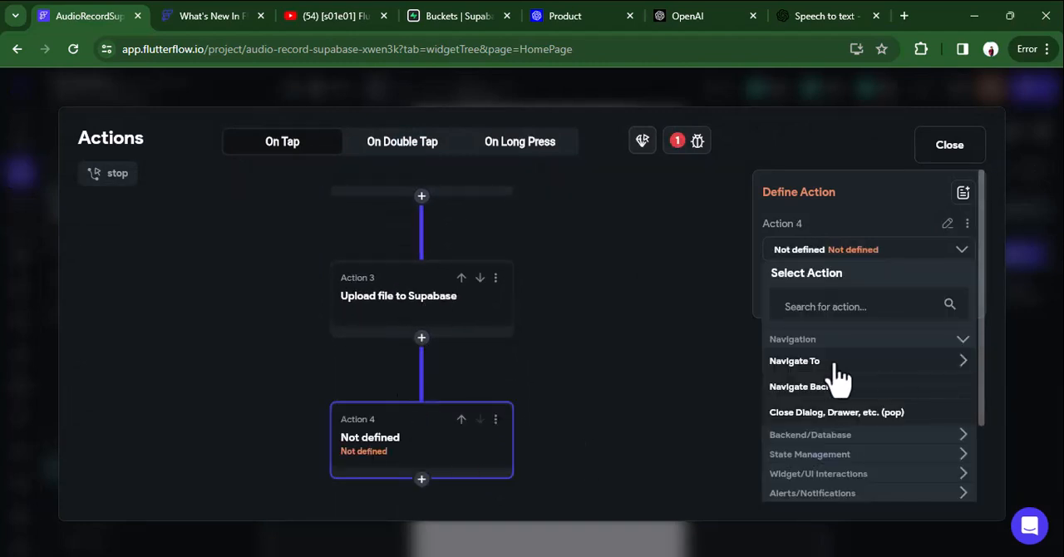
left_click(823, 306)
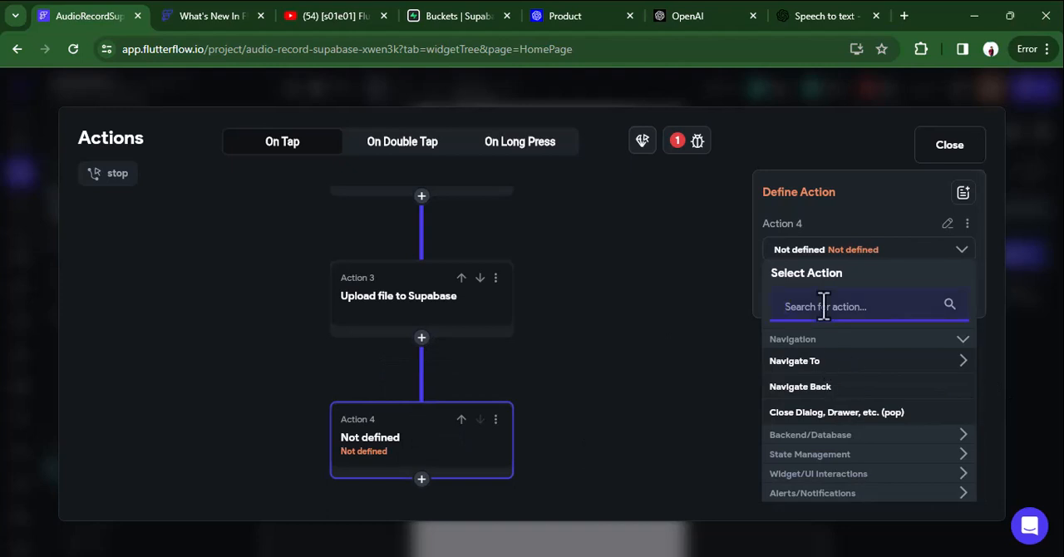
type("page")
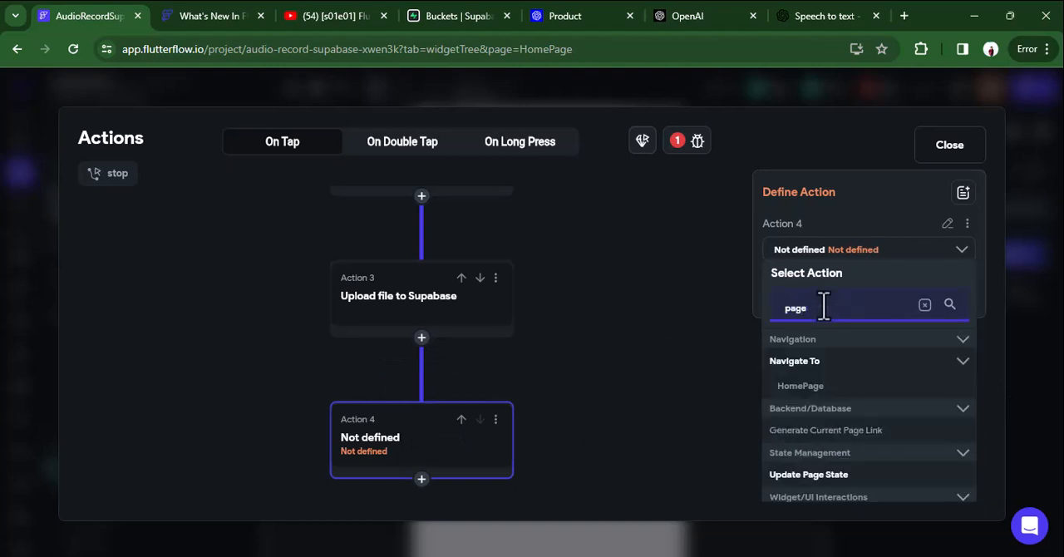
left_click(804, 475)
Make the new action set uploadaudiopath to the Widget State's Uploaded File URL, rebuilding the current page, and close the action flow.
left_click(817, 374)
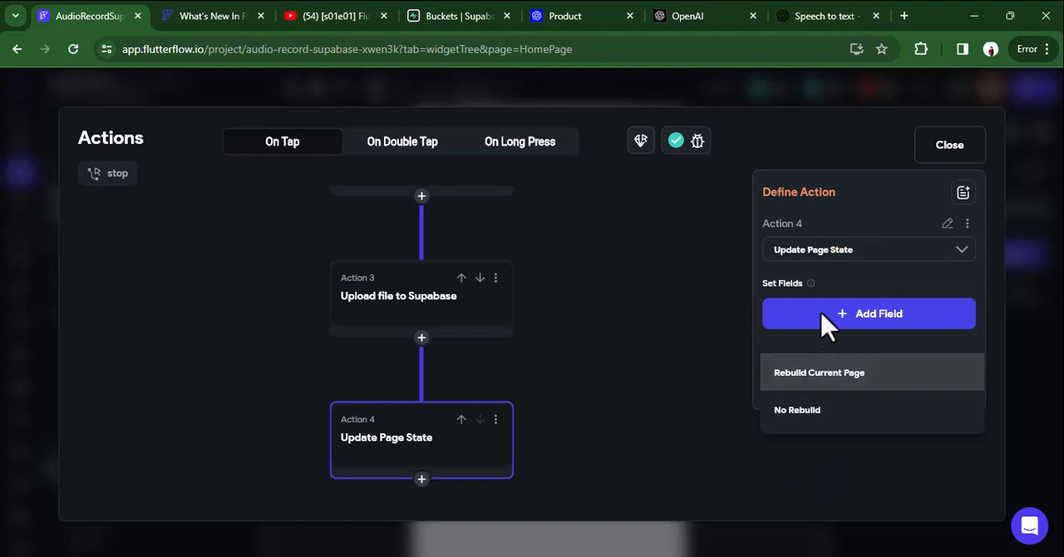
left_click(822, 324)
left_click(819, 324)
left_click(504, 282)
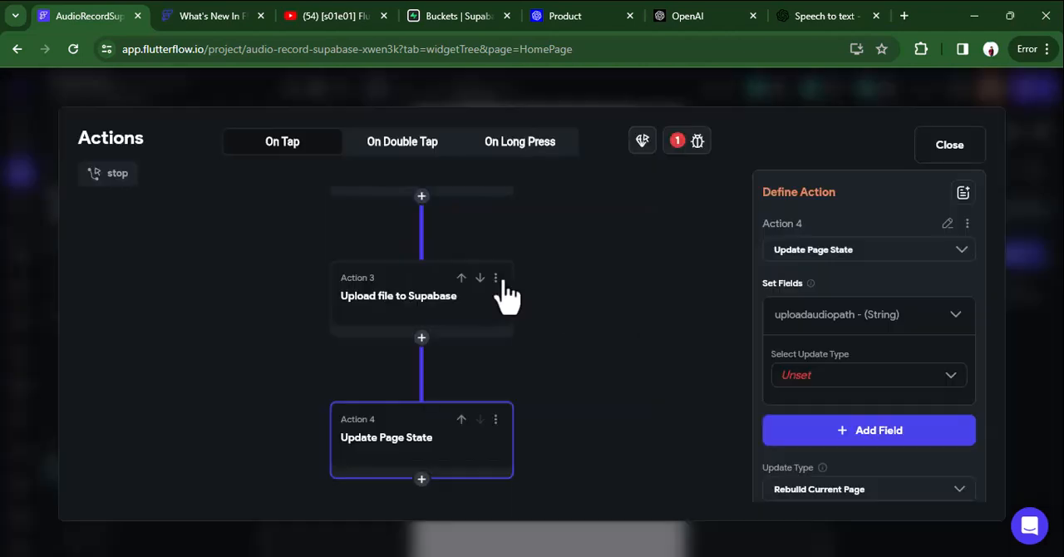
left_click(832, 386)
left_click(833, 383)
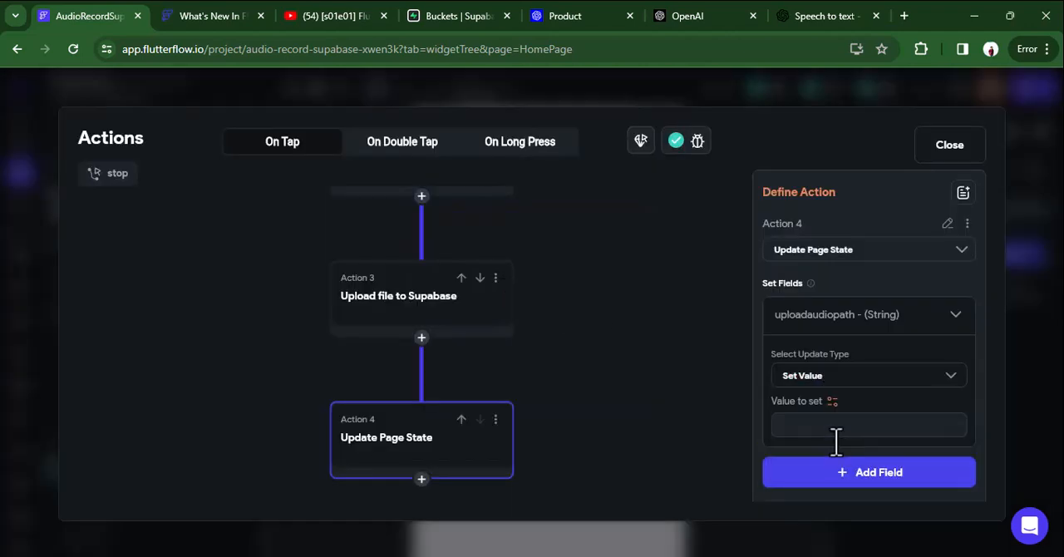
left_click(833, 401)
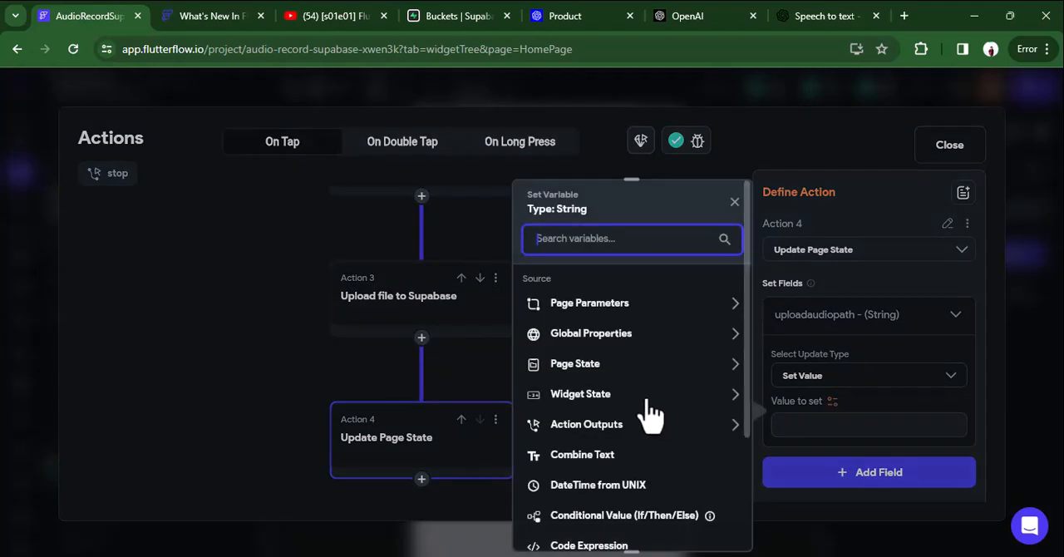
left_click(584, 397)
left_click(593, 470)
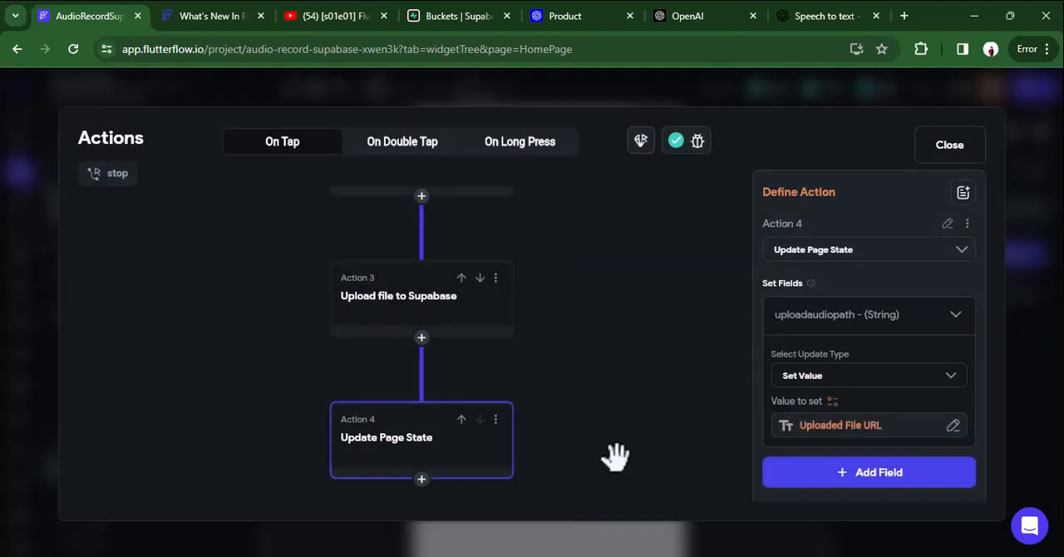
left_click(948, 147)
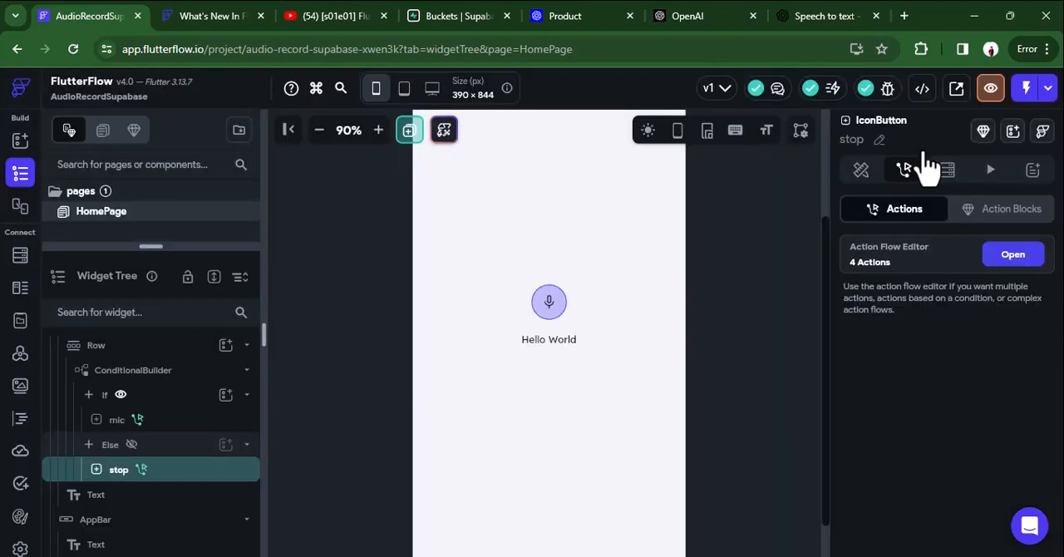
Bind the Text widget below the mic button to the page state variable uploadaudiopath.
left_click(537, 339)
left_click(867, 266)
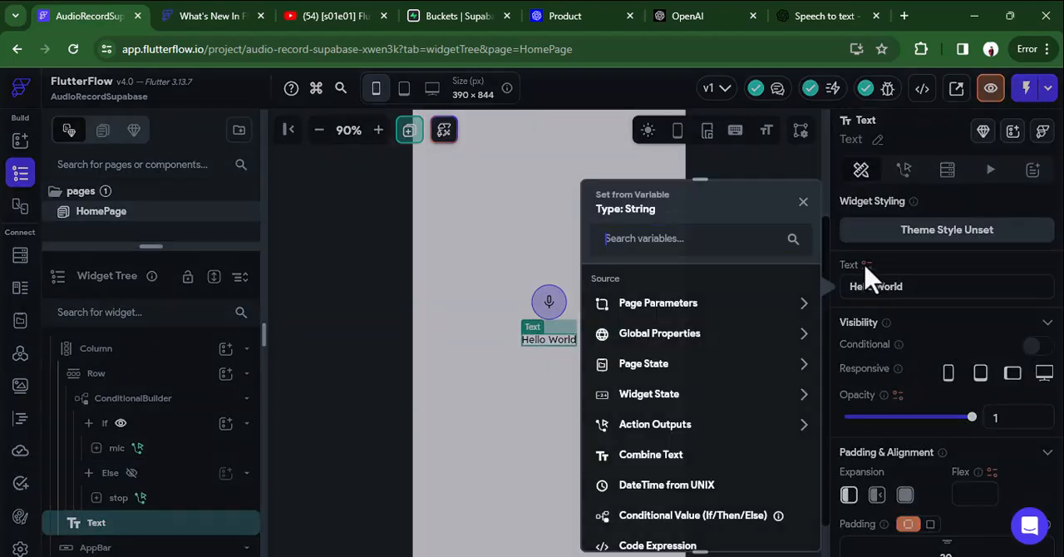
left_click(866, 266)
left_click(866, 266)
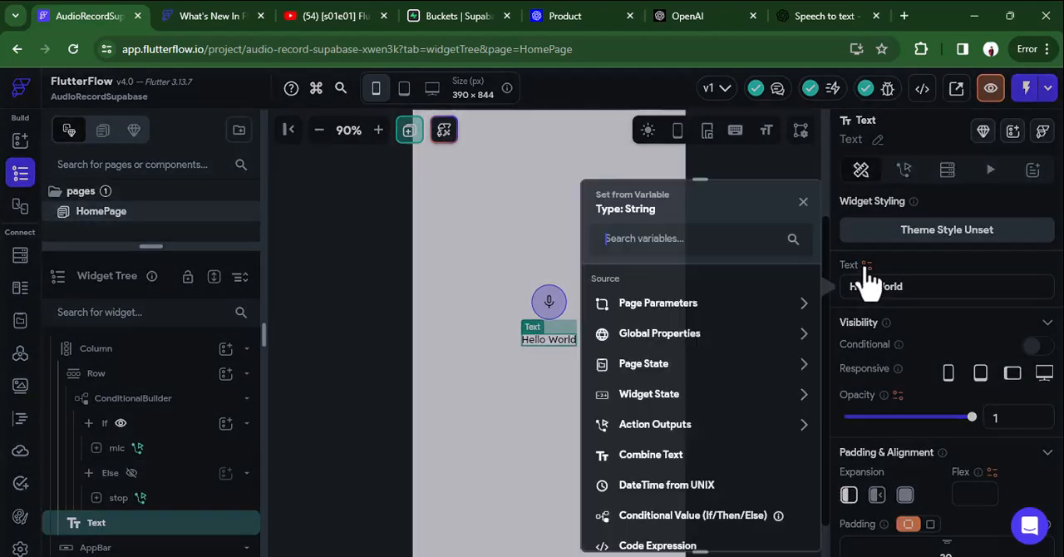
left_click(646, 366)
left_click(650, 441)
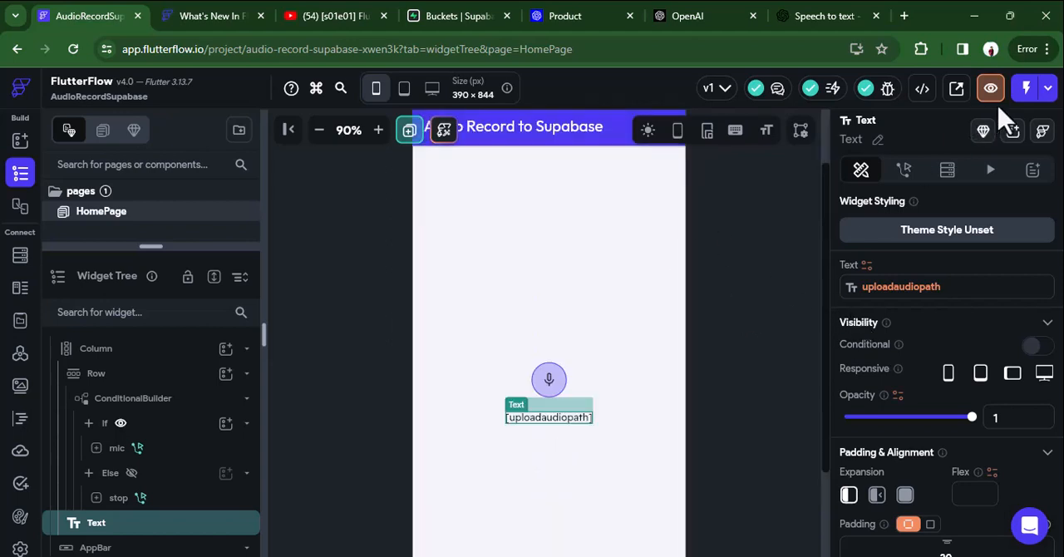
Run the app in test mode, start and stop a recording with the page's button, and close the test session's page.
left_click(1047, 92)
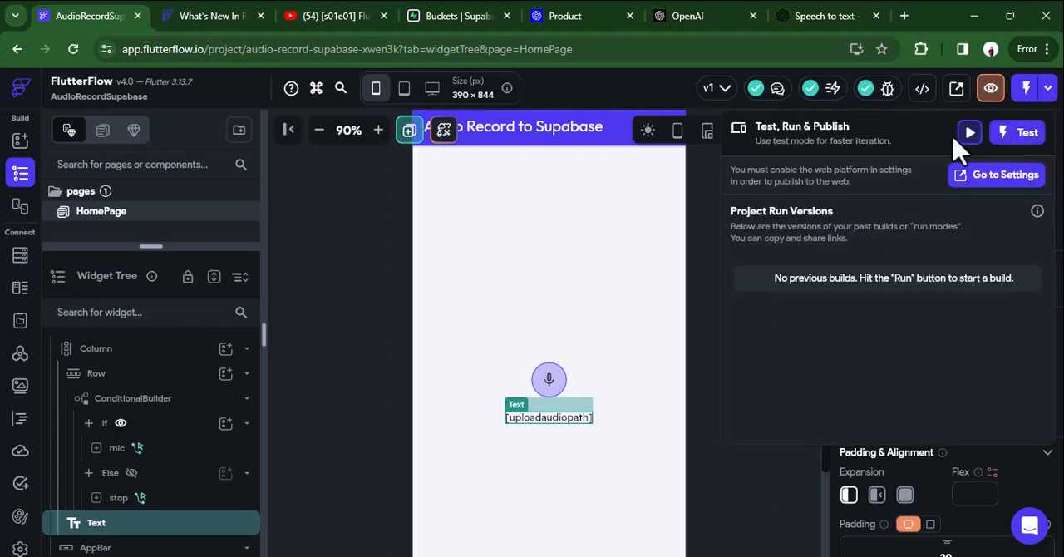
left_click(1012, 140)
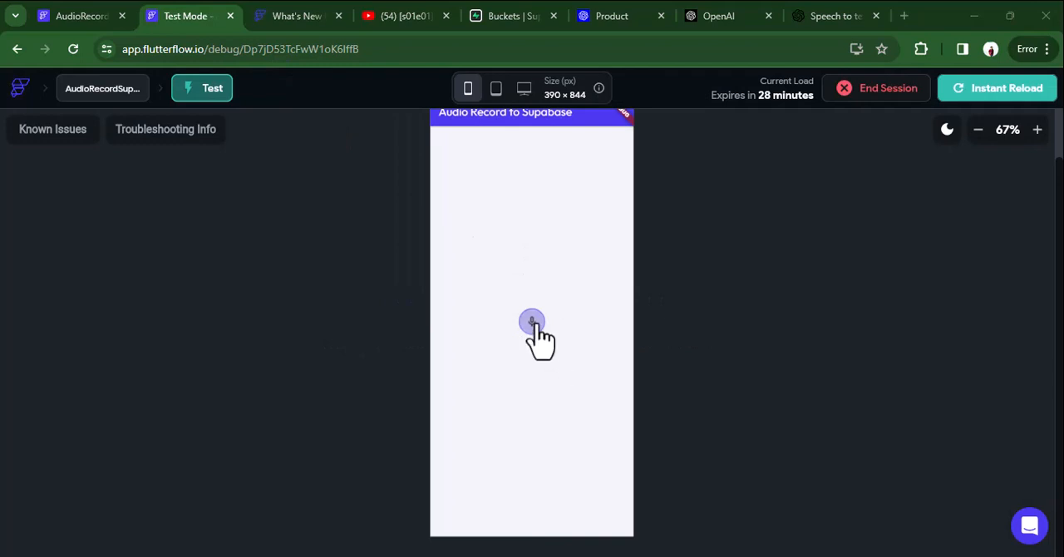
left_click(537, 326)
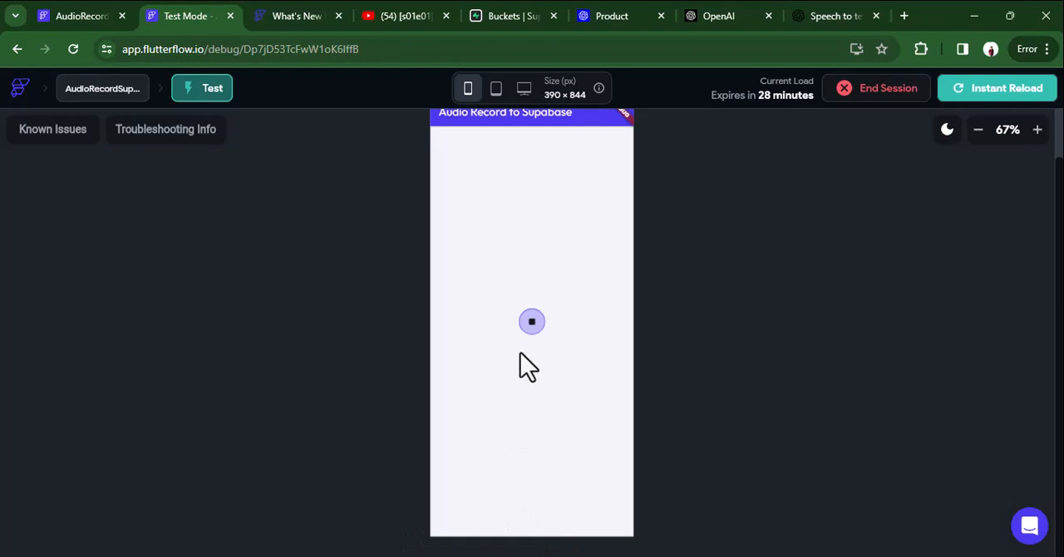
left_click(531, 323)
key("ctrl+w")
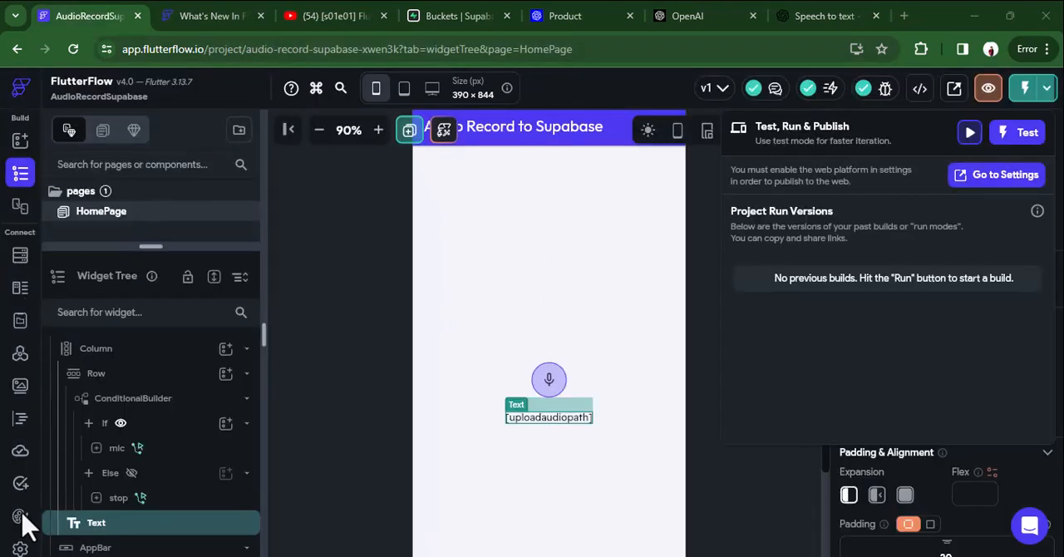
Enable the Web platform in the project's app settings and open the Web Publishing settings.
left_click(17, 422)
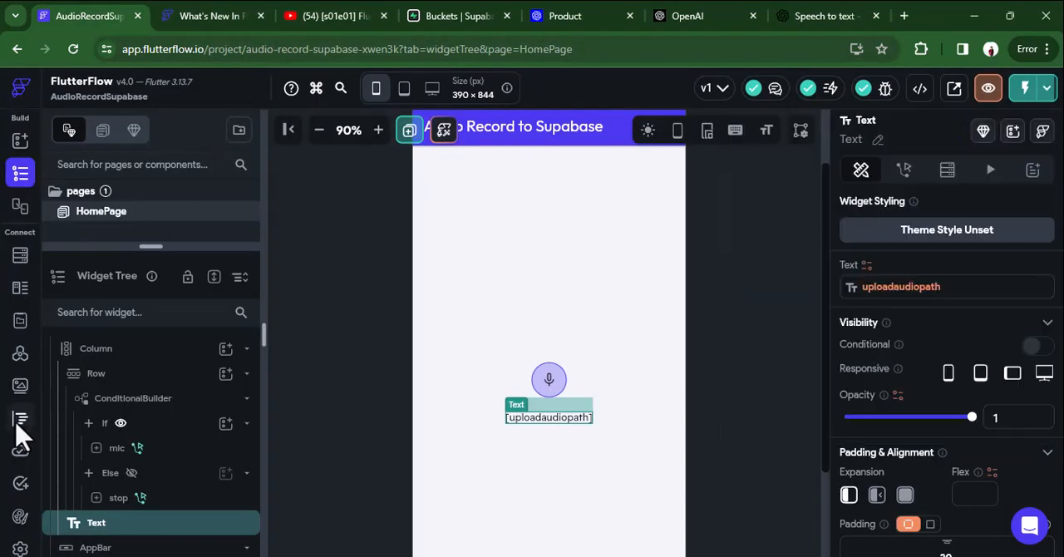
left_click(20, 548)
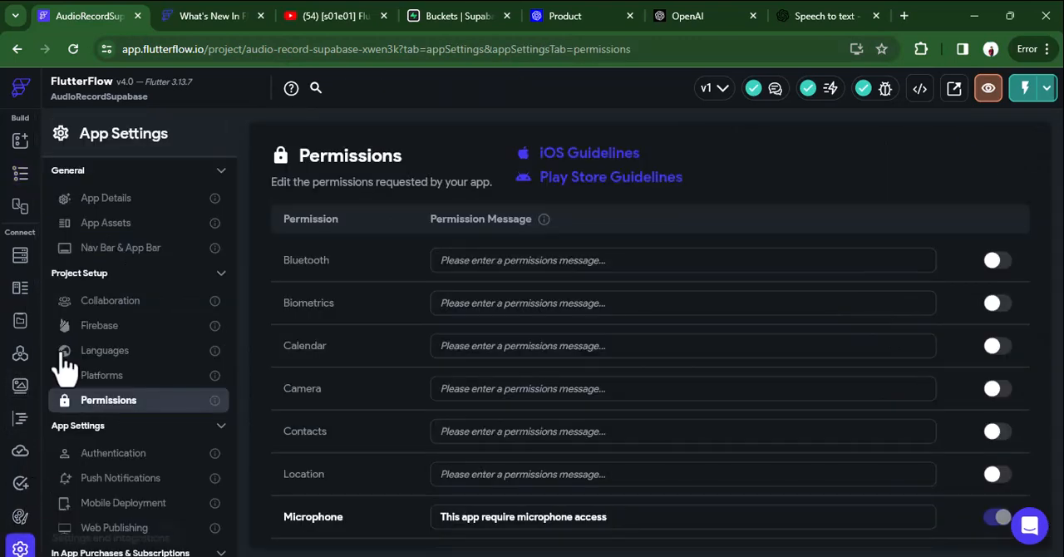
left_click(133, 378)
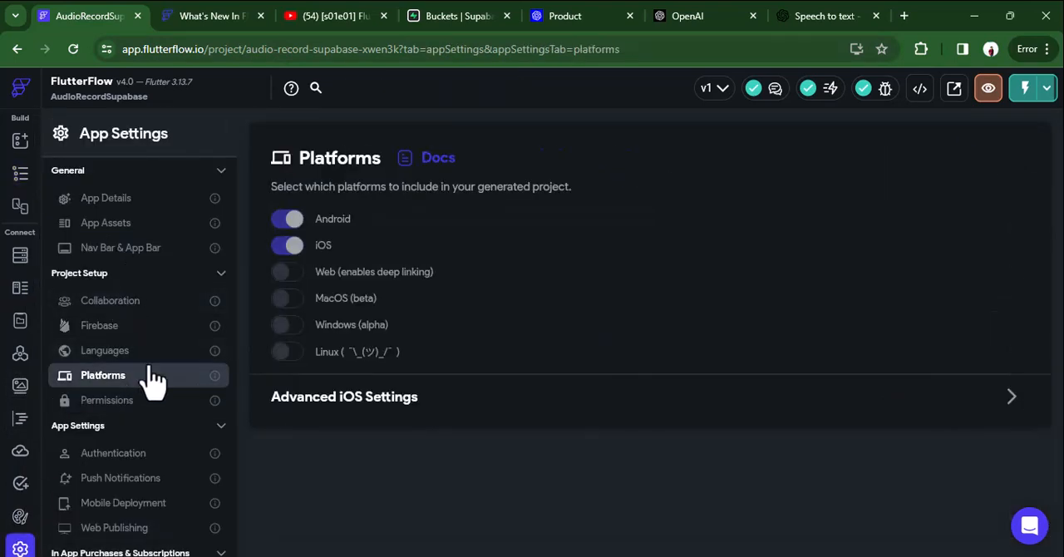
left_click(286, 274)
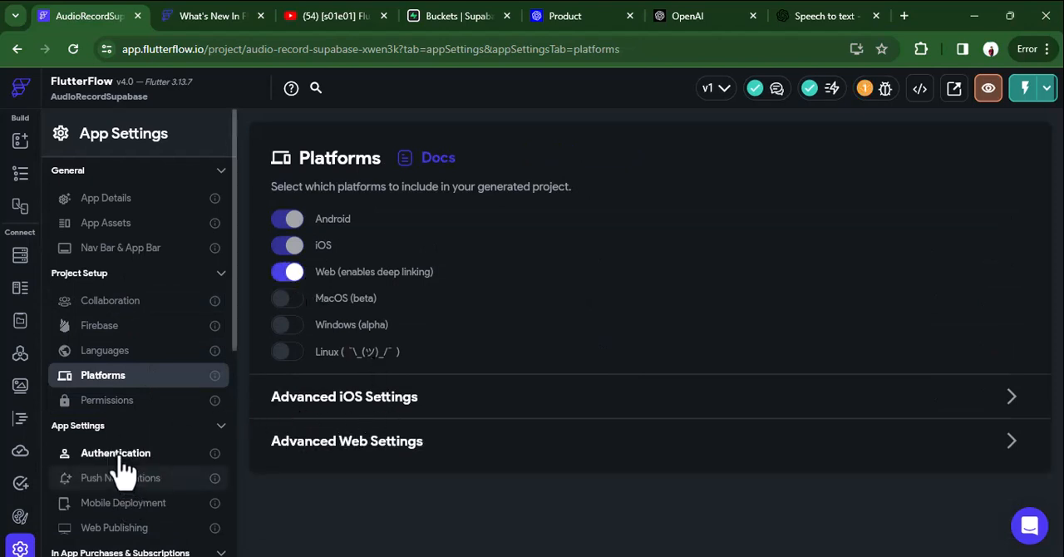
left_click(133, 529)
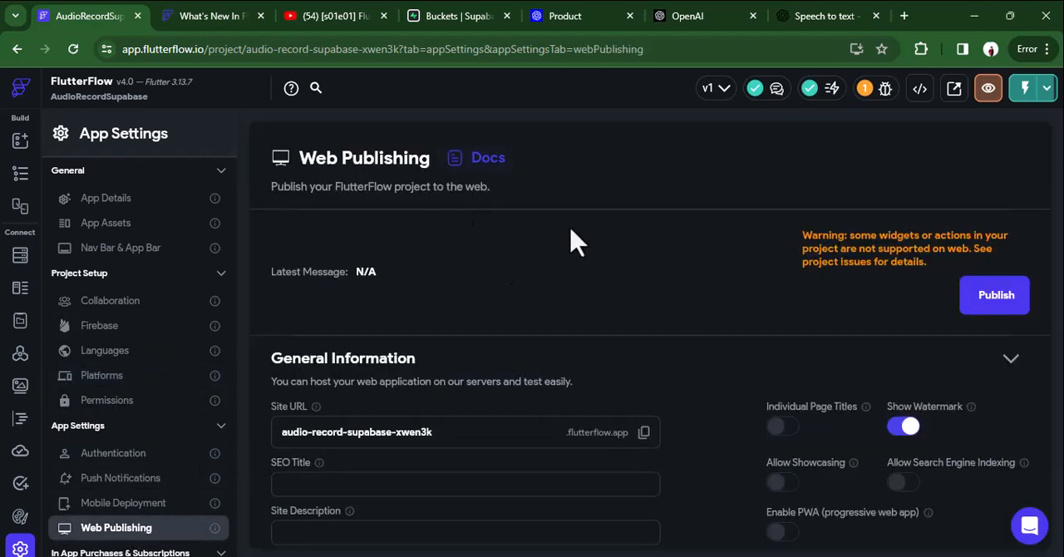
Publish the project to the web at audio-record-supabase-xwen3k.flutterflow.app and open the live site.
left_click(972, 301)
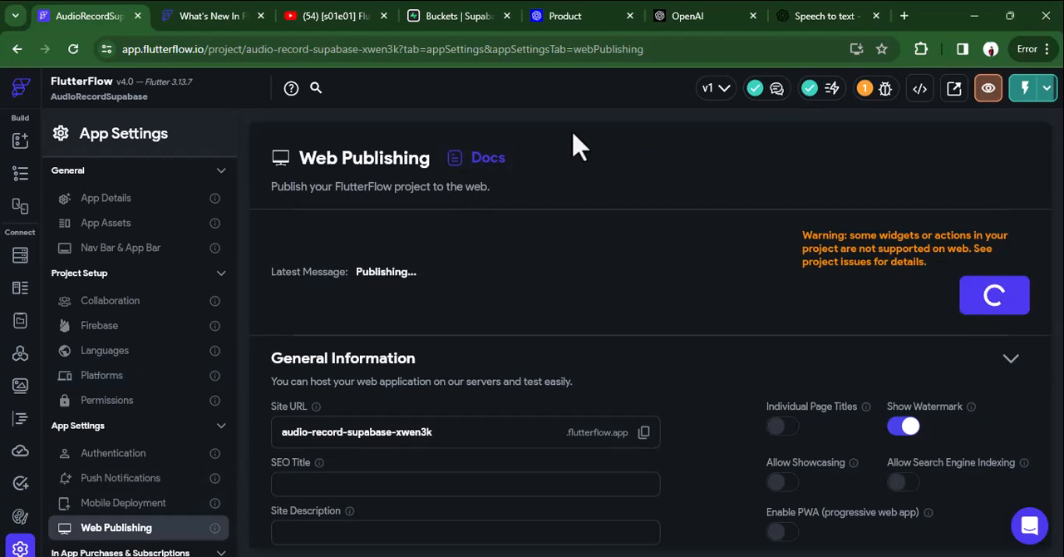
scroll(580, 239, "down", 4)
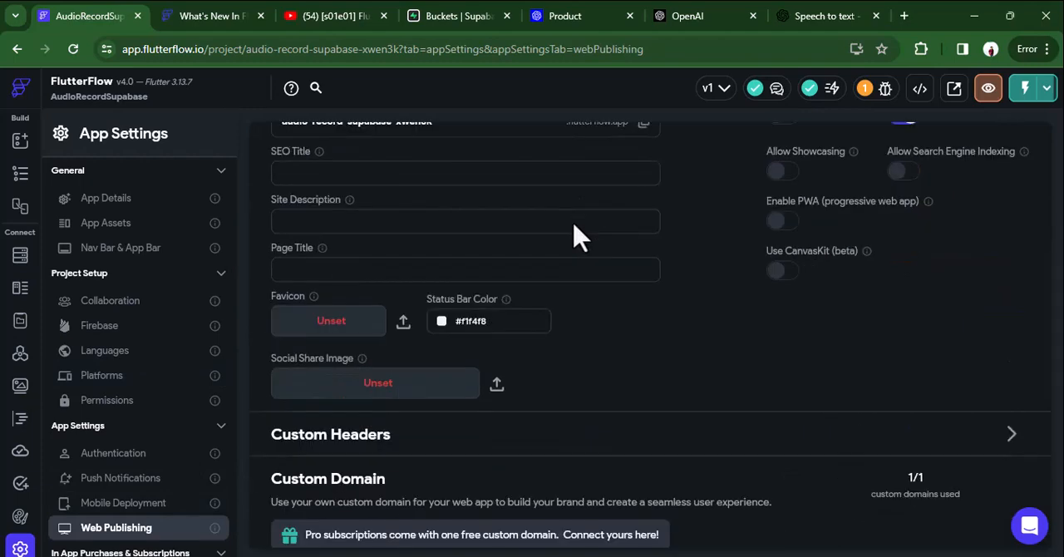
scroll(579, 238, "up", 4)
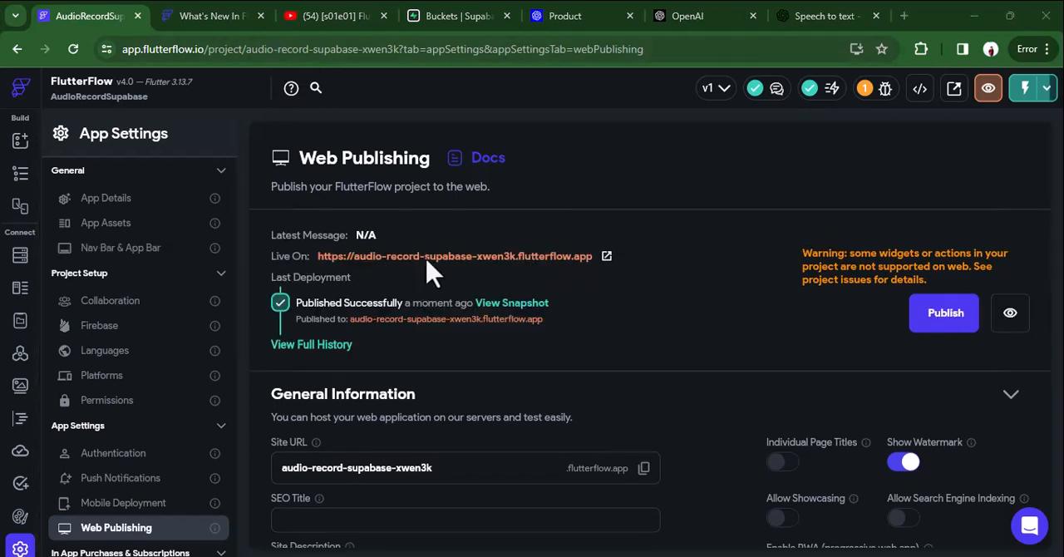
left_click(607, 257)
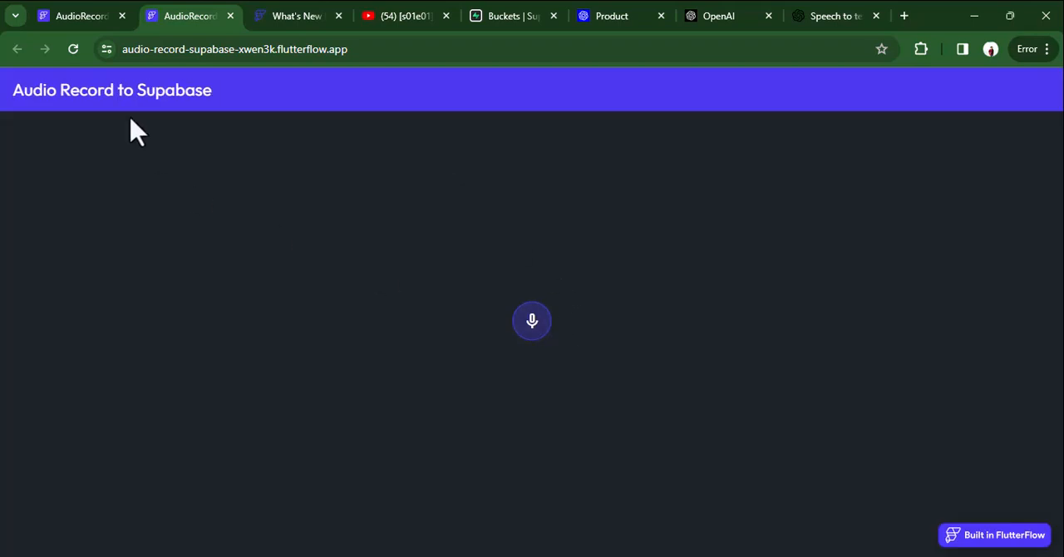
Start a recording on the published page, allow the site to use the microphone, and stop the recording.
left_click(540, 333)
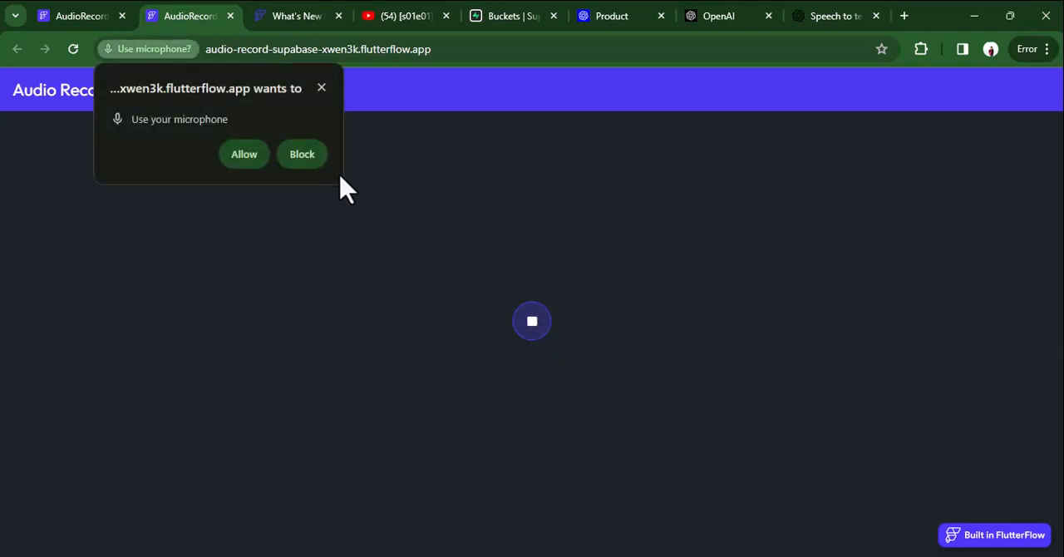
left_click(254, 158)
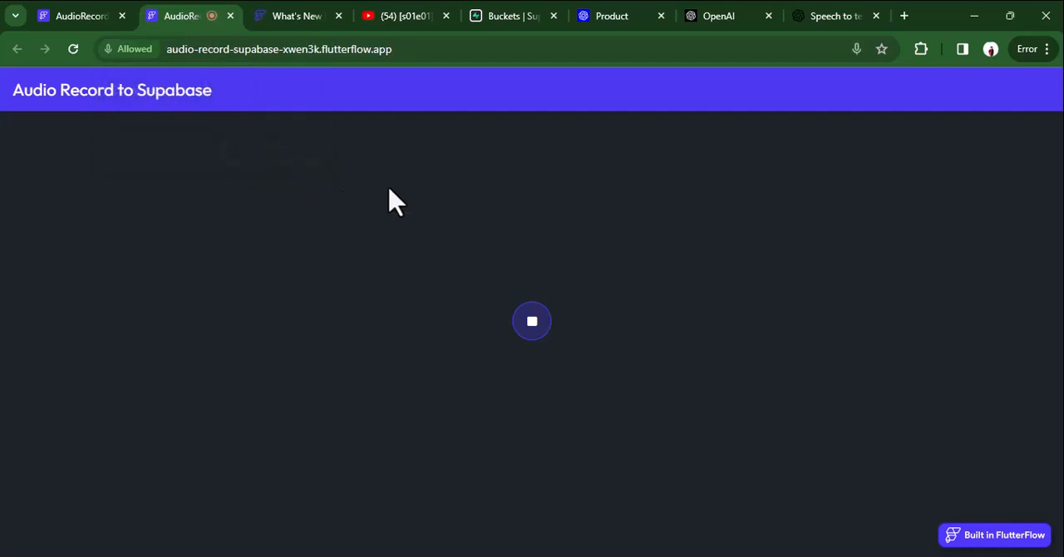
left_click(533, 329)
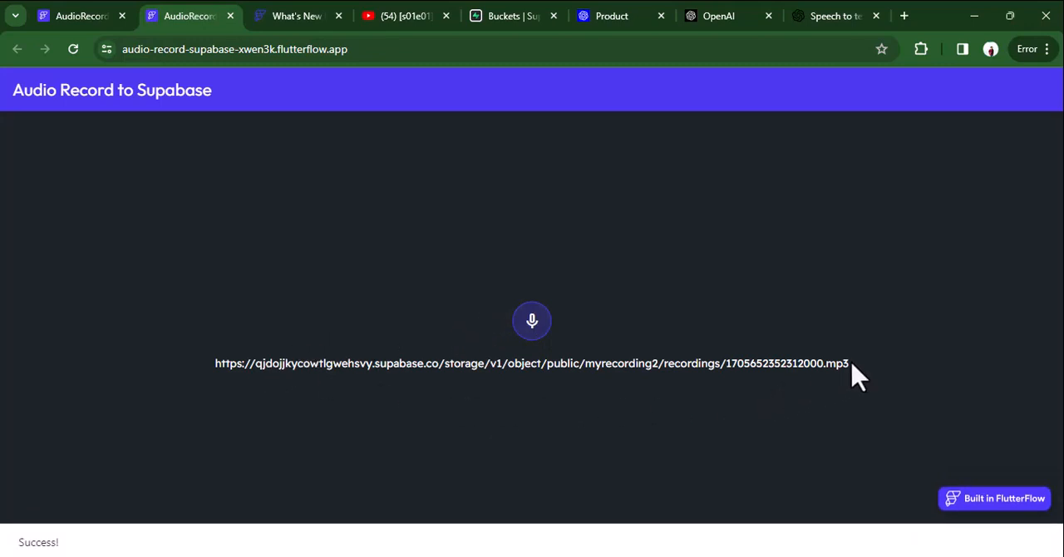
Switch to Supabase storage and play the uploaded MP3 in the recordings folder of the myrecording2 bucket.
left_click(524, 16)
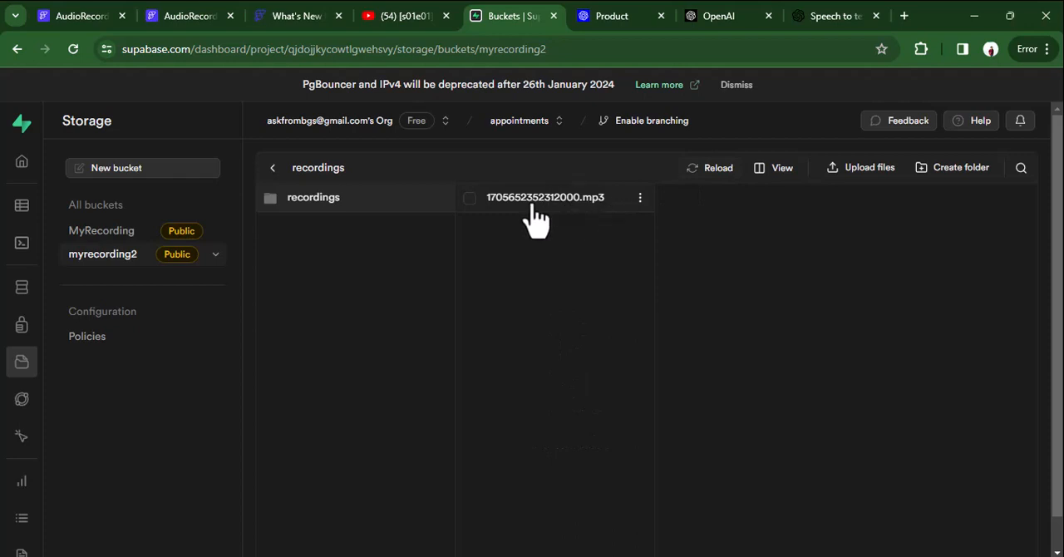
left_click(474, 201)
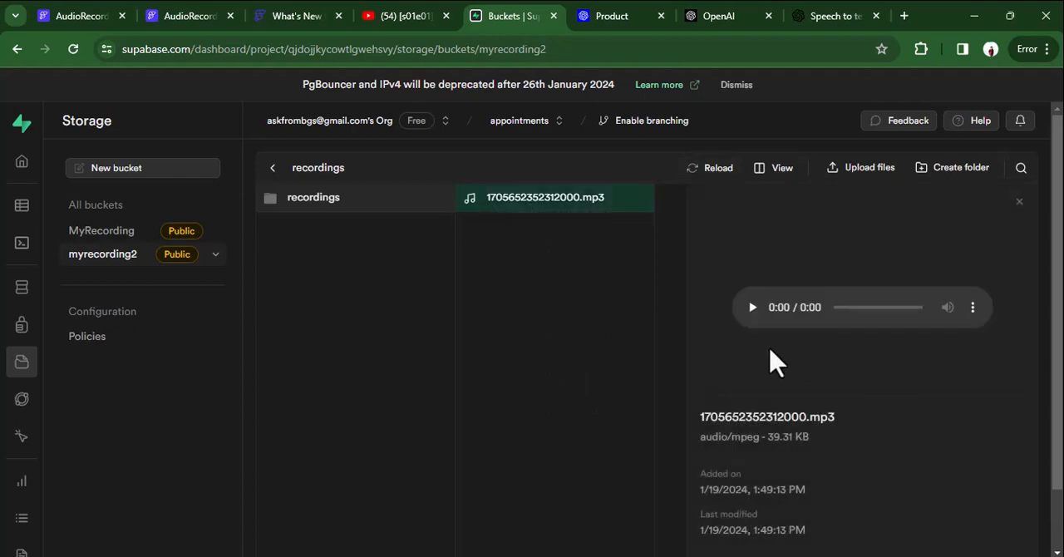
left_click(753, 308)
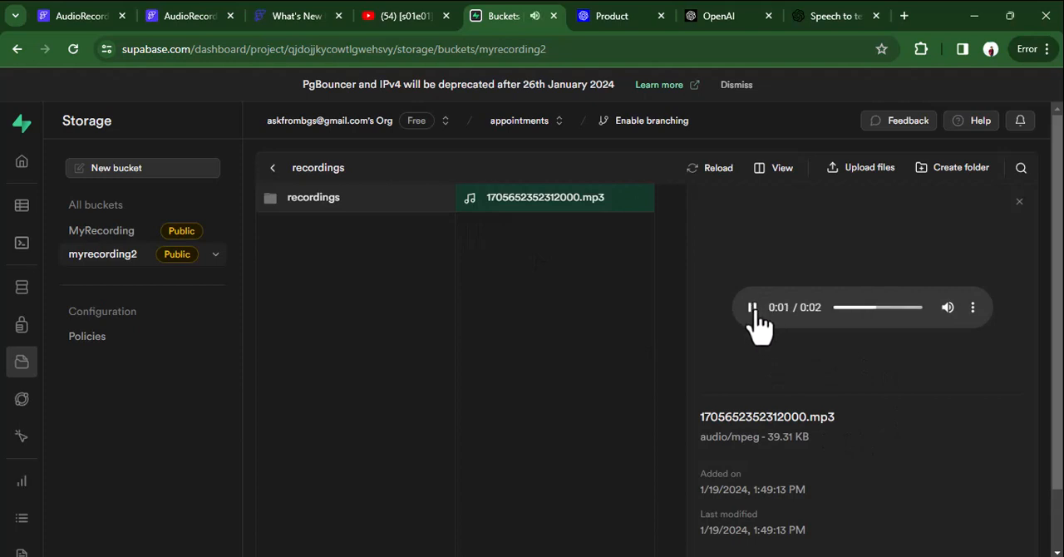